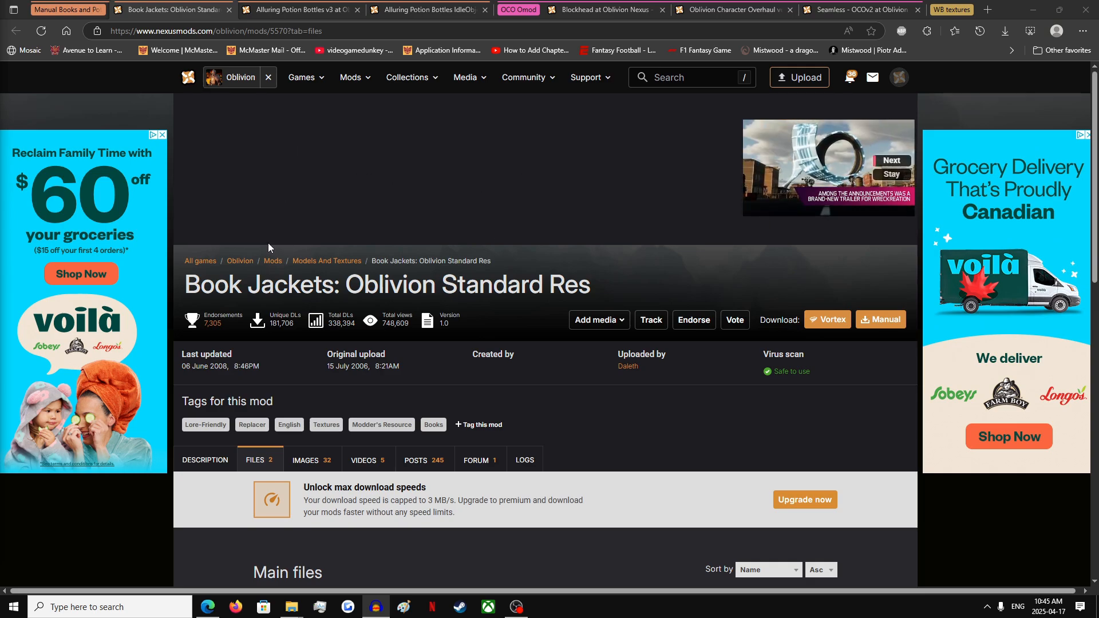
- Review the Nexus pages for the Alluring Potion Bottles v3, IdleObject Replacers, Book Jackets and Oblivion Character Overhaul version 2 mods
{"action": "mouse_move", "coordinate": [277, 12]}
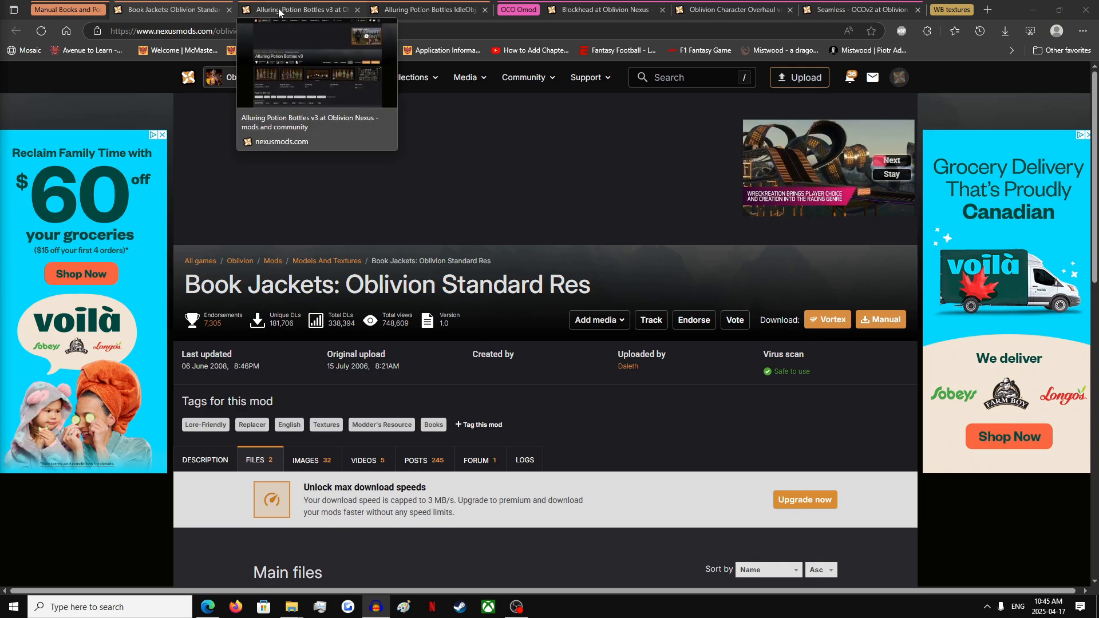
{"action": "left_click", "coordinate": [293, 12]}
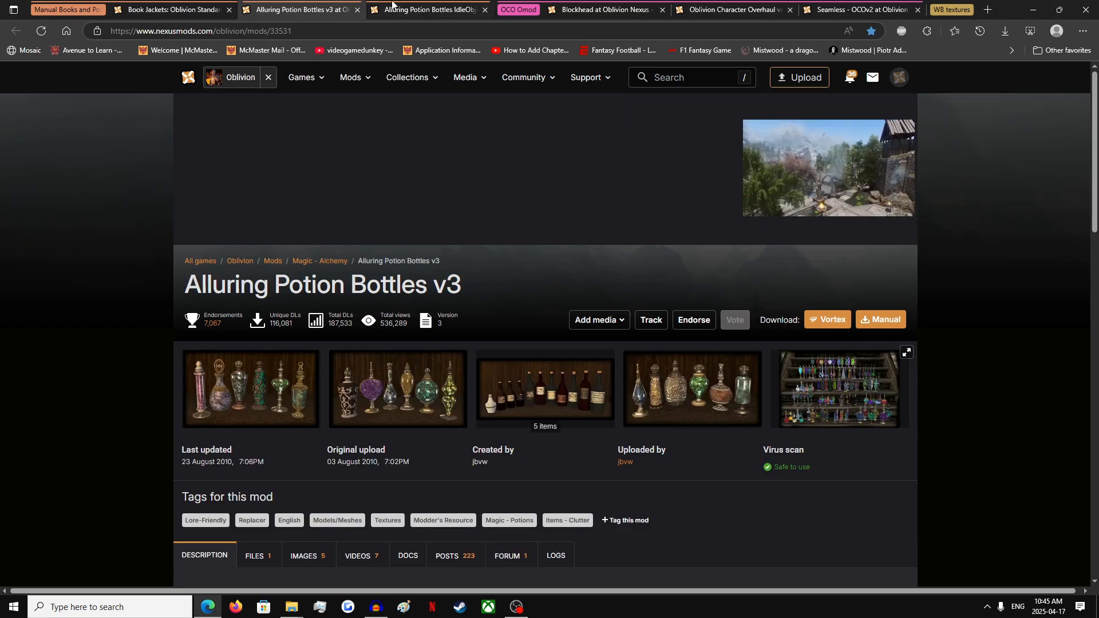
{"action": "left_click", "coordinate": [408, 13]}
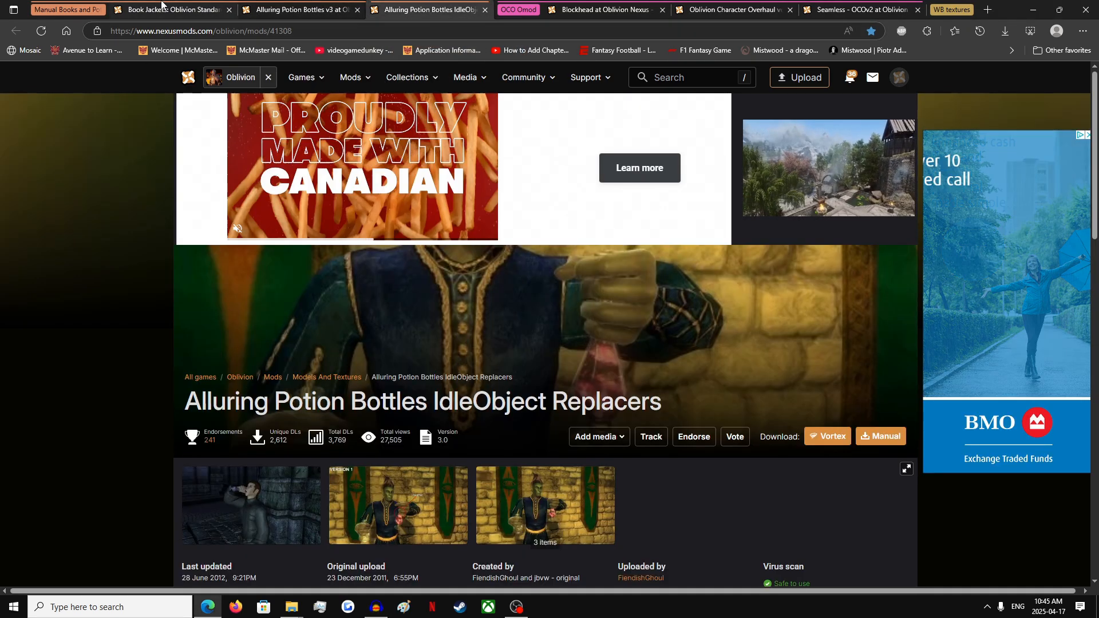
{"action": "left_click", "coordinate": [164, 8]}
{"action": "left_click", "coordinate": [726, 10]}
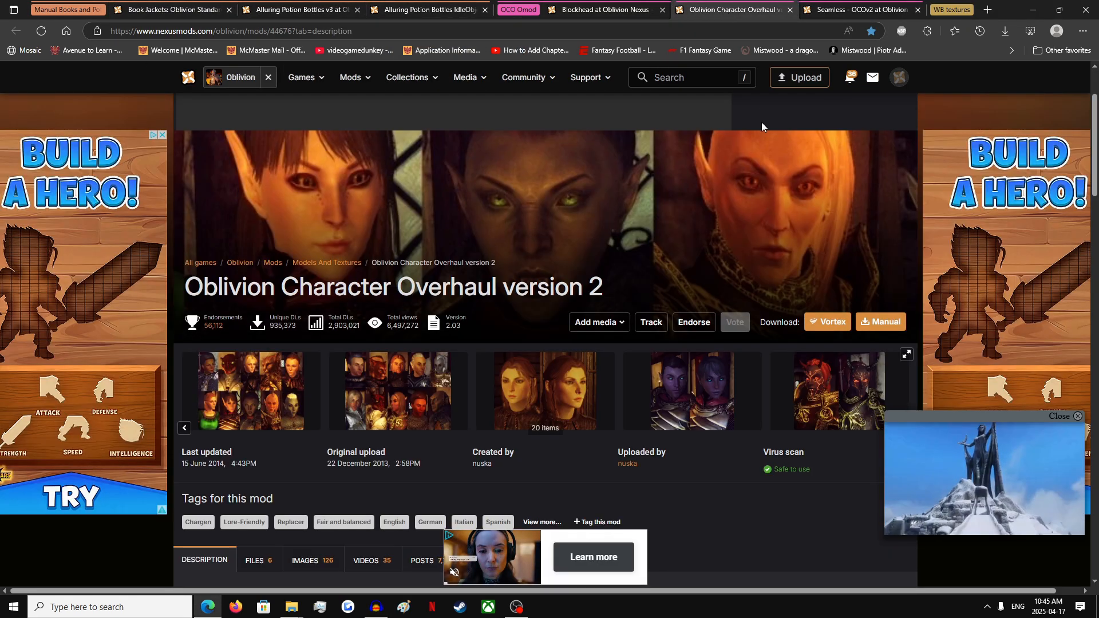
- Review the mod pages in the WB textures group, from Improved Trees and Flora through Weapon Improvement Project, and put the browser away
{"action": "left_click", "coordinate": [952, 9]}
{"action": "left_click", "coordinate": [665, 6]}
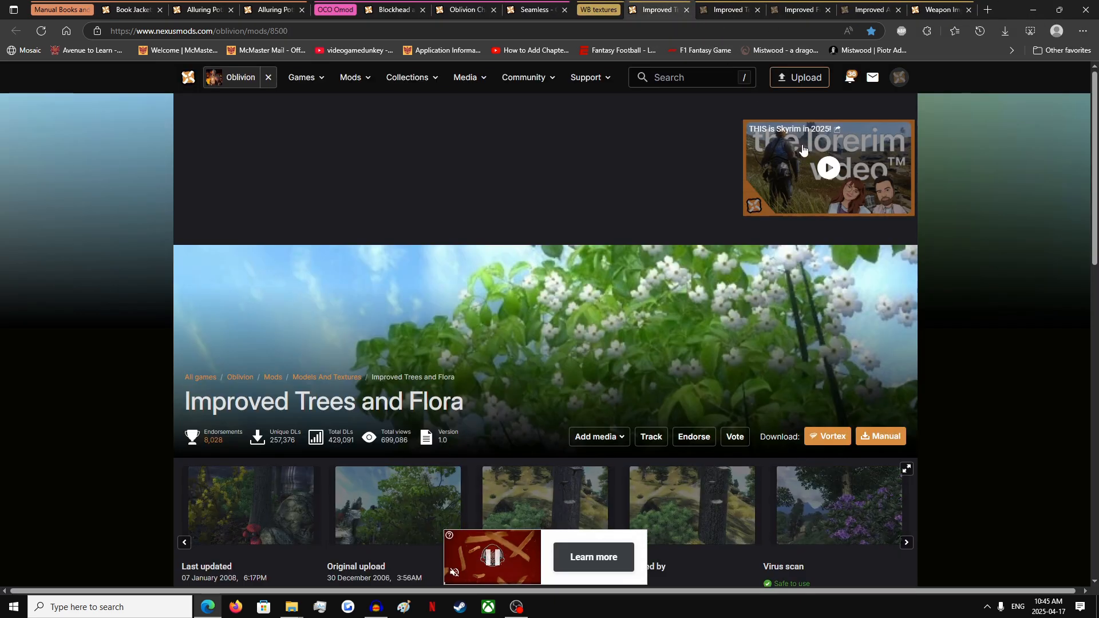
{"action": "left_click", "coordinate": [739, 14]}
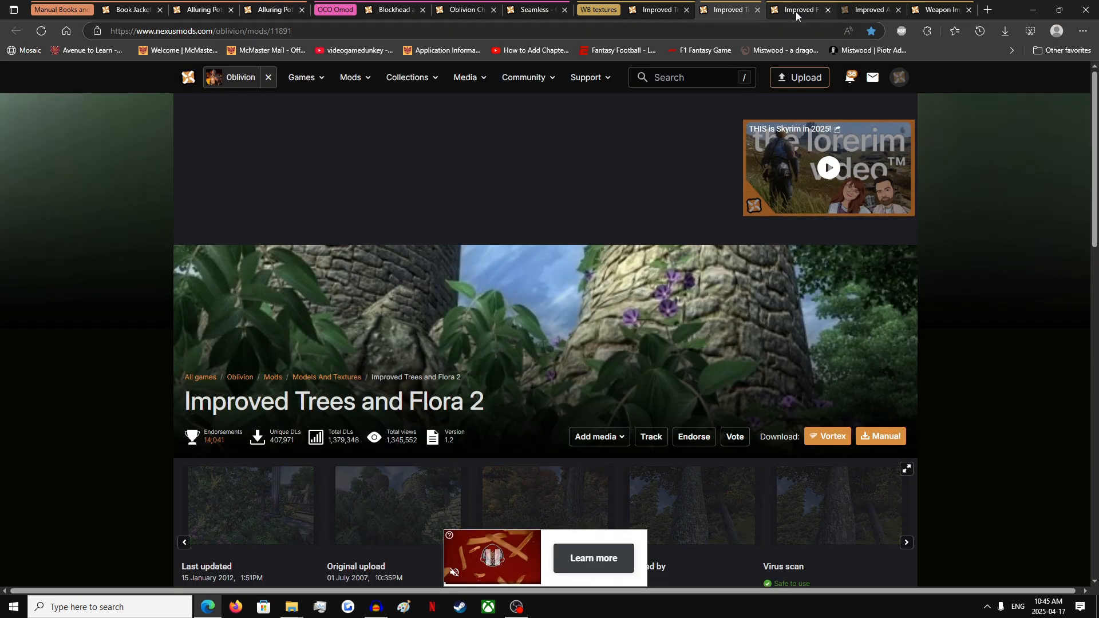
{"action": "left_click", "coordinate": [796, 12]}
{"action": "left_click", "coordinate": [861, 14]}
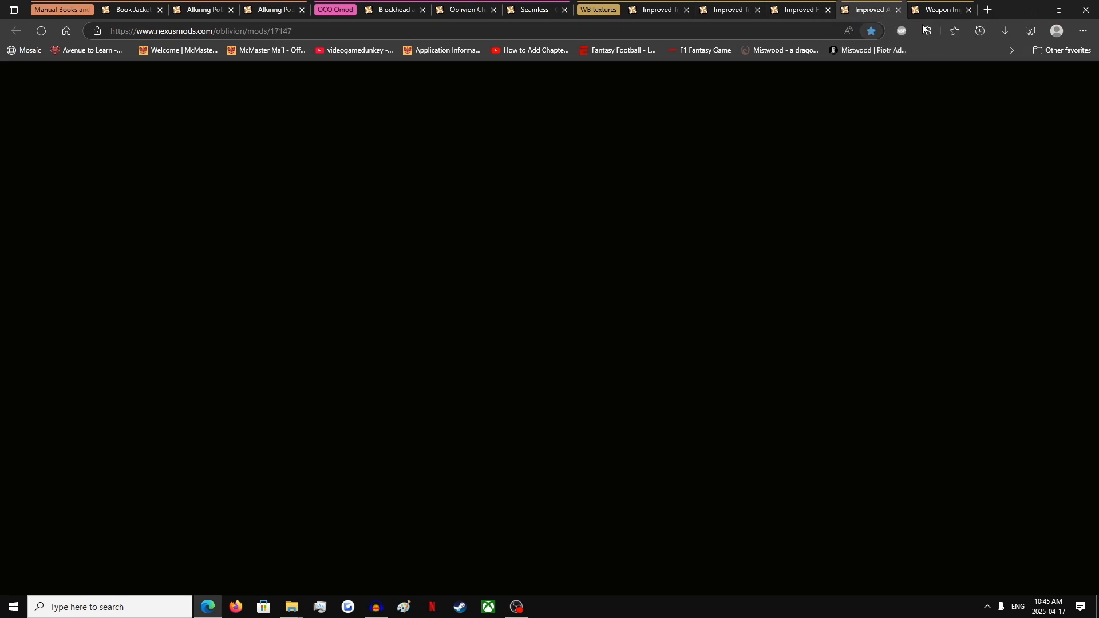
{"action": "left_click", "coordinate": [938, 9]}
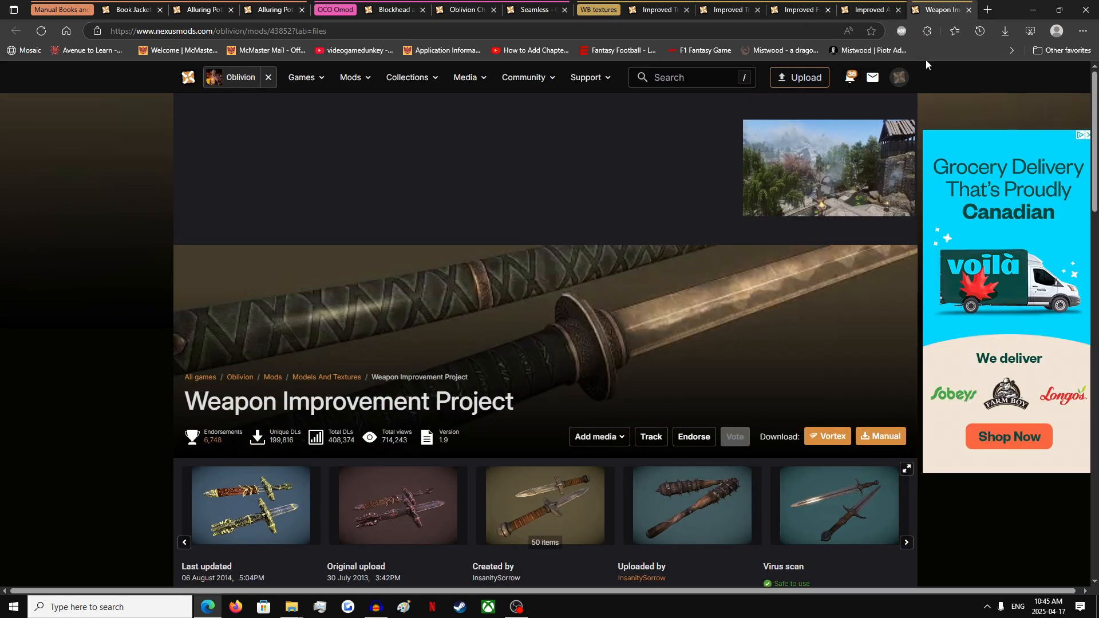
{"action": "left_click", "coordinate": [1030, 10]}
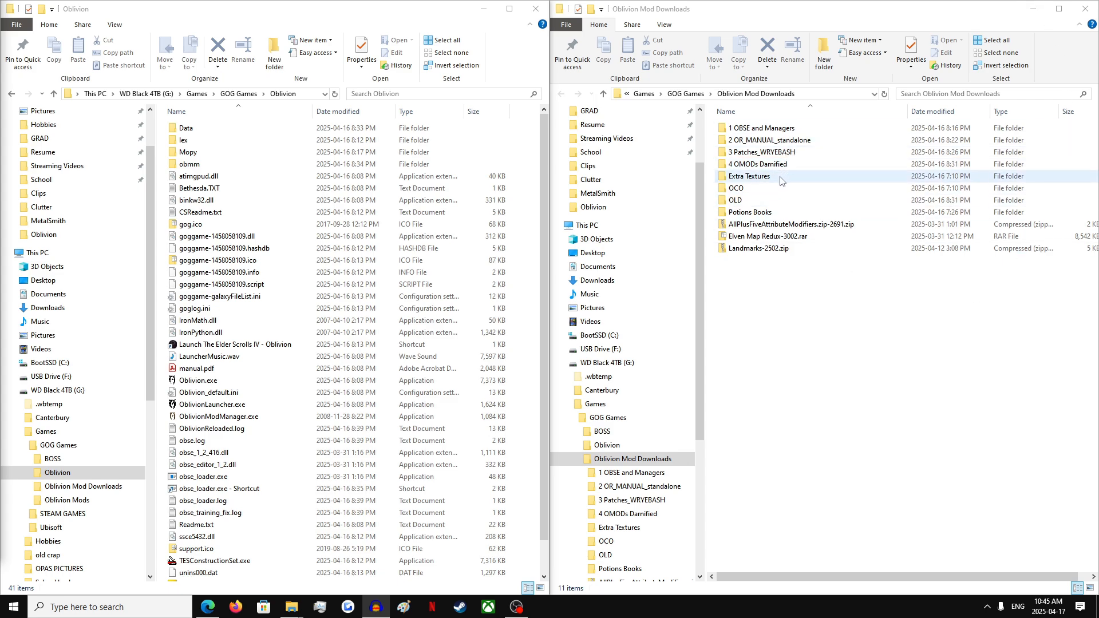
- Open the _Book Jackets Oblivion High Res-5570.7z archive from the Potions Books download folder with 7-Zip
{"action": "left_click", "coordinate": [772, 214]}
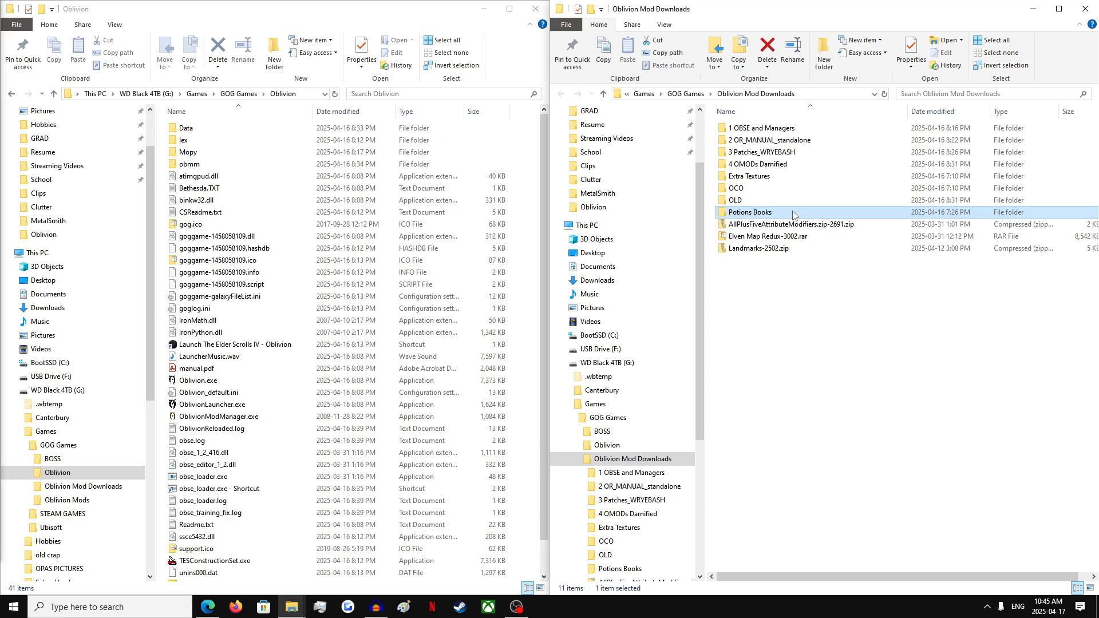
{"action": "double_click", "coordinate": [794, 214]}
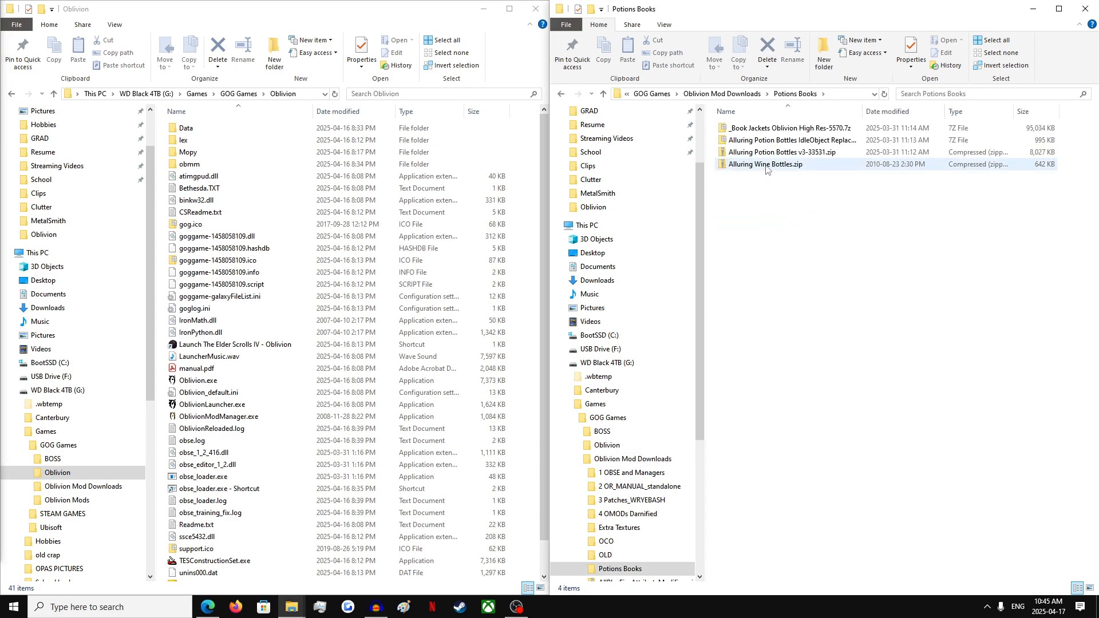
{"action": "right_click", "coordinate": [770, 130]}
{"action": "mouse_move", "coordinate": [811, 140]}
{"action": "left_click", "coordinate": [550, 139]}
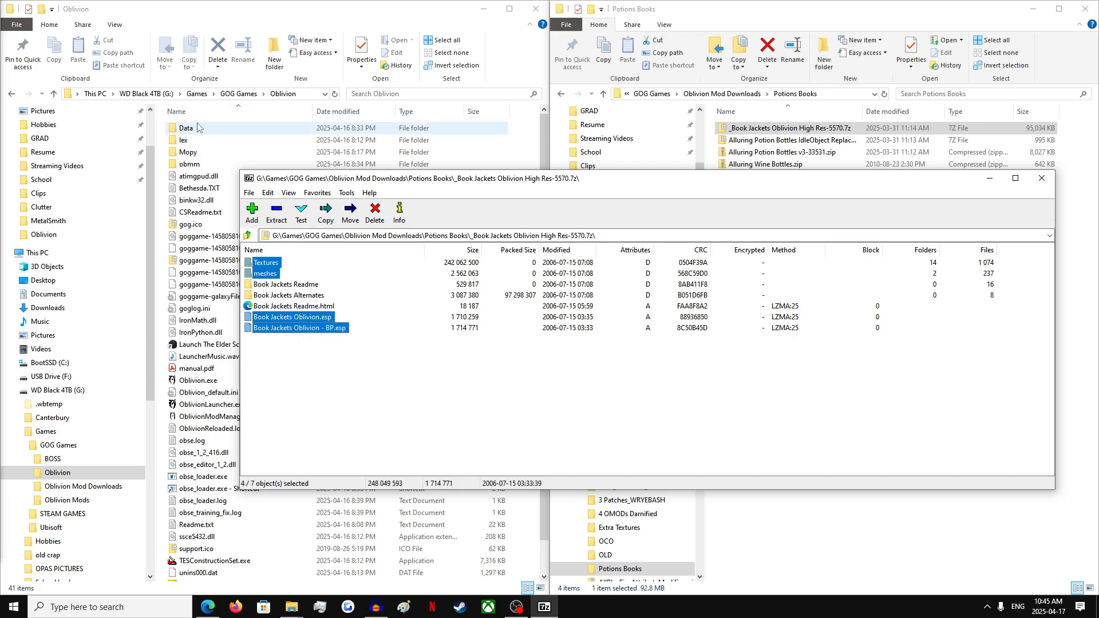
- Copy Textures, meshes and both Book Jackets .esp files from the archive into Oblivion's Data folder and close the archive
{"action": "left_click", "coordinate": [260, 18]}
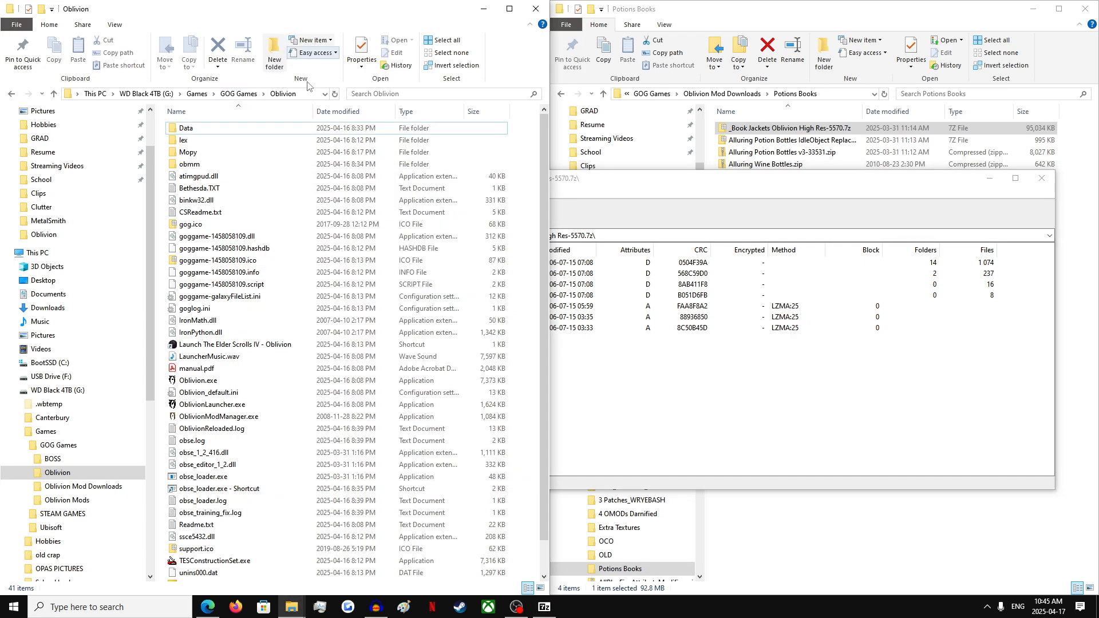
{"action": "double_click", "coordinate": [204, 132]}
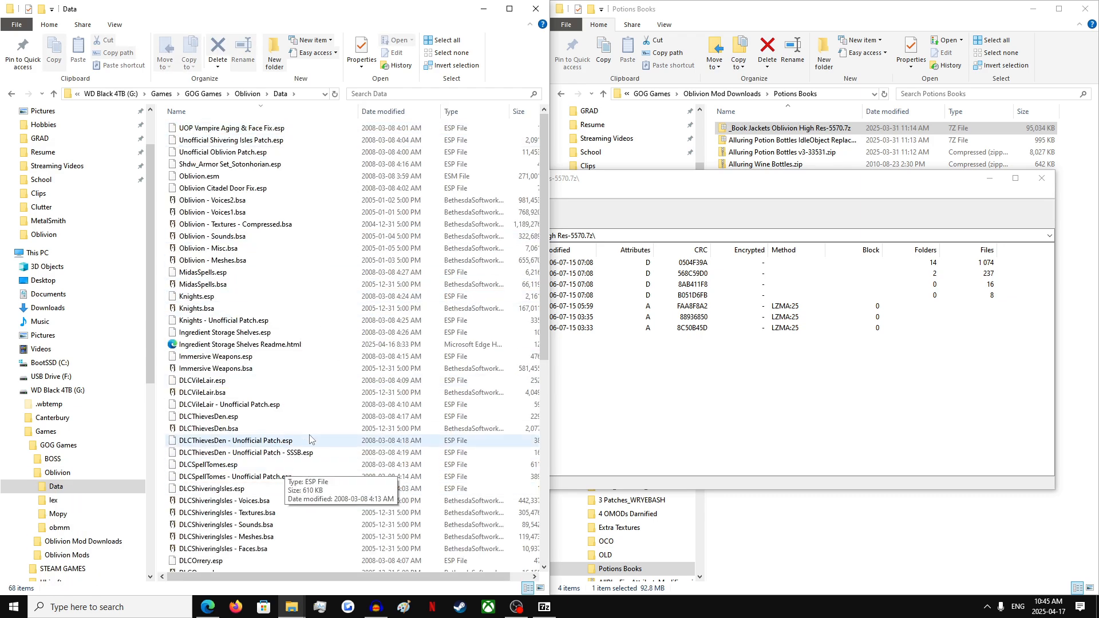
{"action": "scroll", "coordinate": [269, 389], "scroll_direction": "down", "scroll_amount": 6}
{"action": "left_click", "coordinate": [681, 184]}
{"action": "left_click_drag", "start_coordinate": [681, 184], "coordinate": [971, 199]}
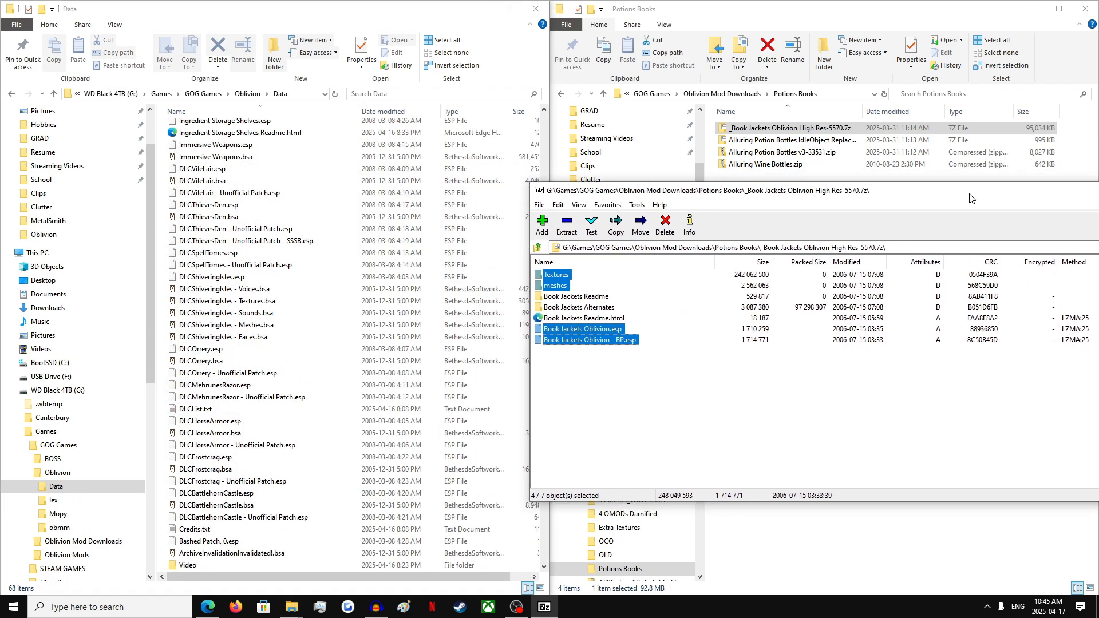
{"action": "left_click_drag", "start_coordinate": [246, 274], "coordinate": [247, 276]}
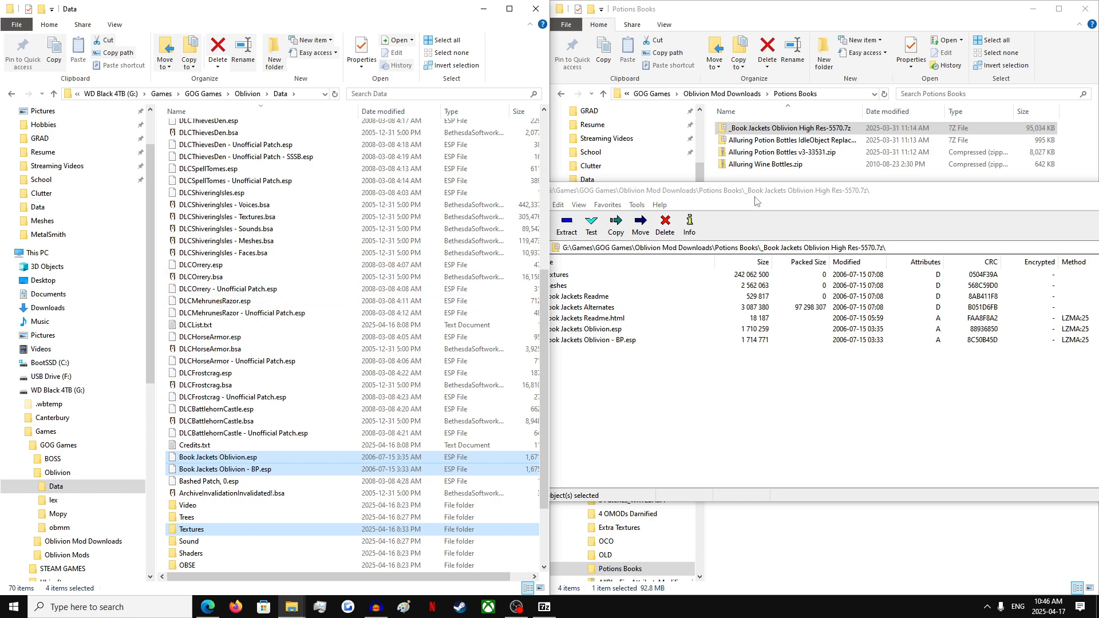
{"action": "double_click", "coordinate": [914, 195]}
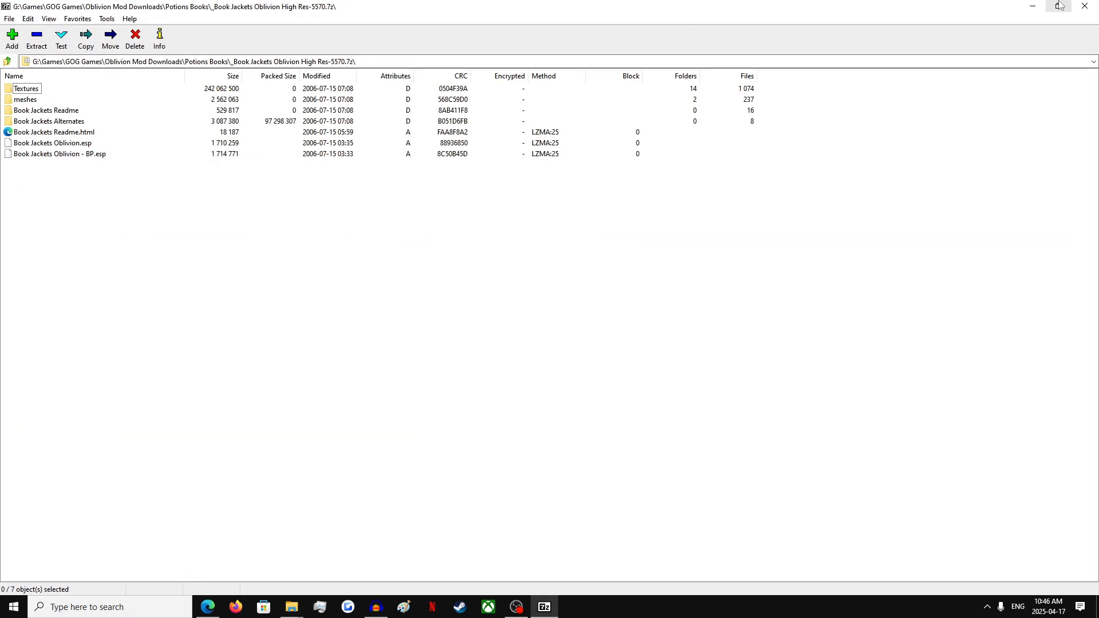
{"action": "left_click", "coordinate": [1084, 6]}
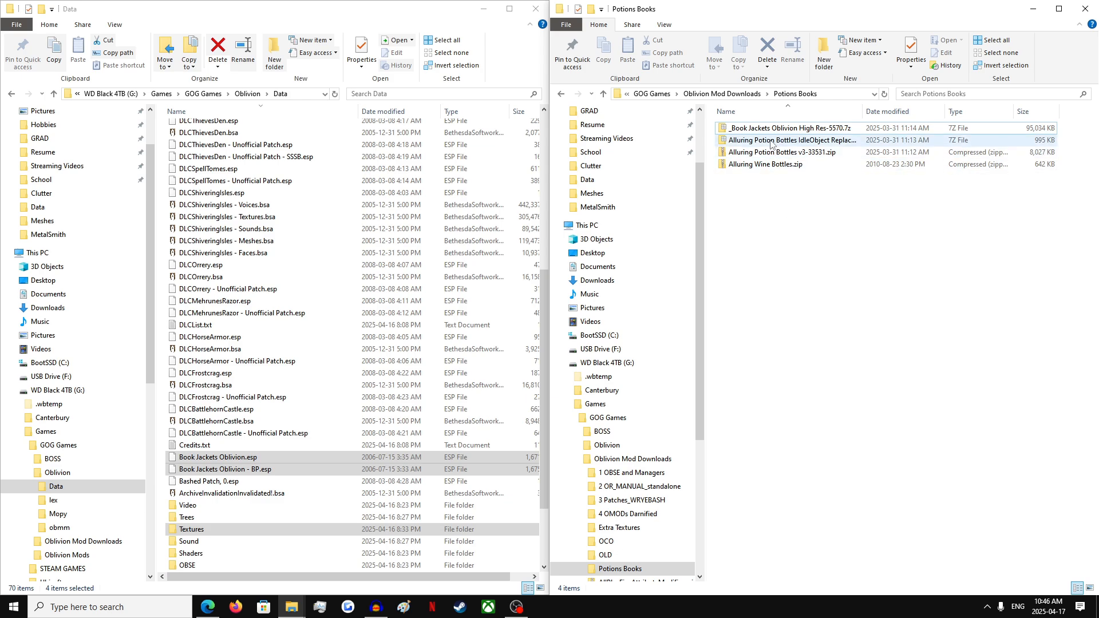
- Open Alluring Potion Bottles v3-33531.zip with 7-Zip and enter its Alluring Potion Bottles v3 folder
{"action": "left_click", "coordinate": [758, 154]}
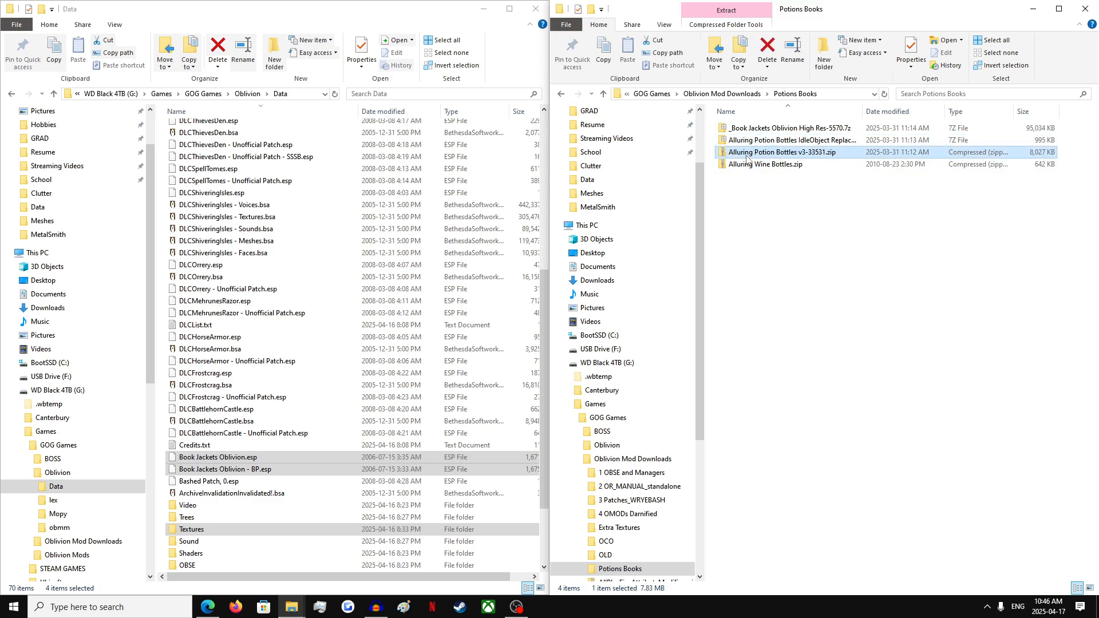
{"action": "right_click", "coordinate": [747, 159]}
{"action": "mouse_move", "coordinate": [806, 206]}
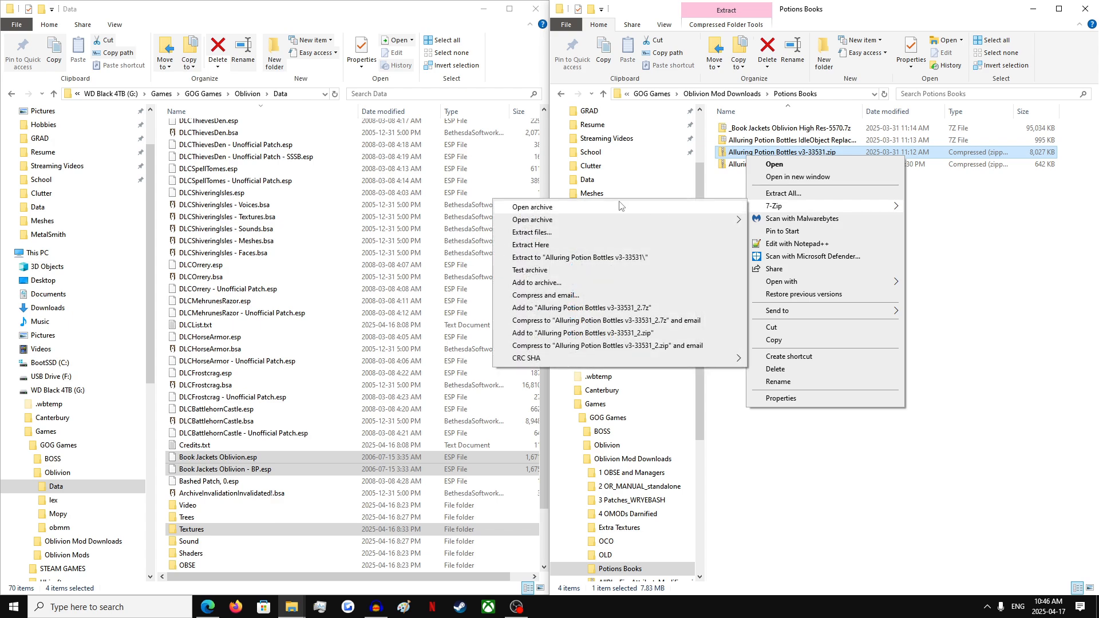
{"action": "left_click", "coordinate": [622, 207]}
{"action": "double_click", "coordinate": [45, 89]}
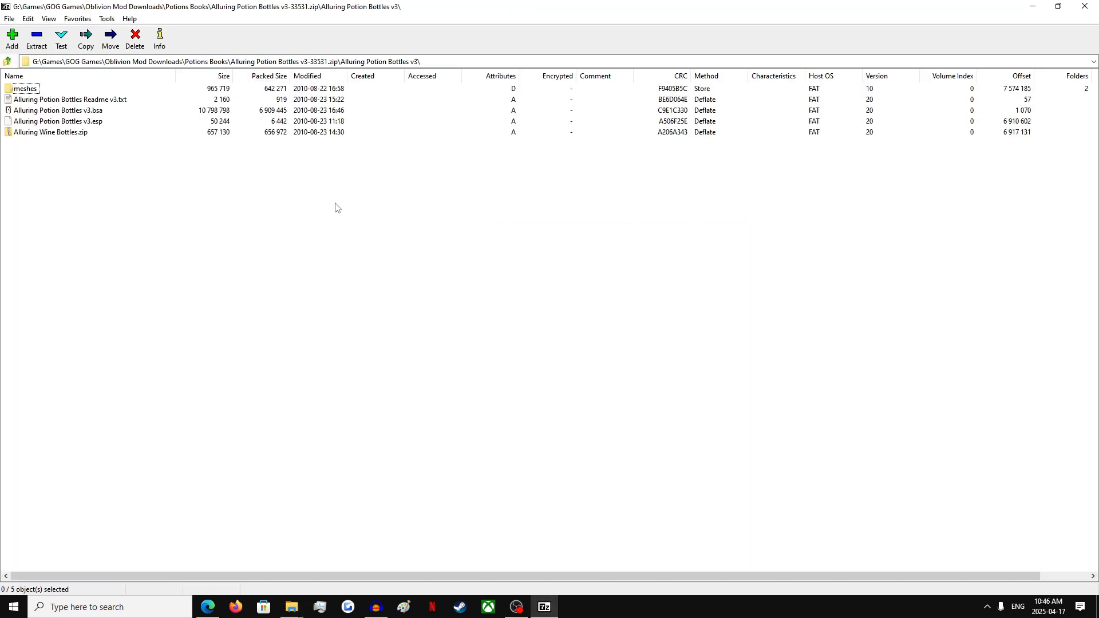
- Copy meshes, Alluring Potion Bottles v3.bsa and Alluring Potion Bottles v3.esp into the Data folder, replacing the existing files
{"action": "left_click", "coordinate": [55, 111], "text": "shift"}
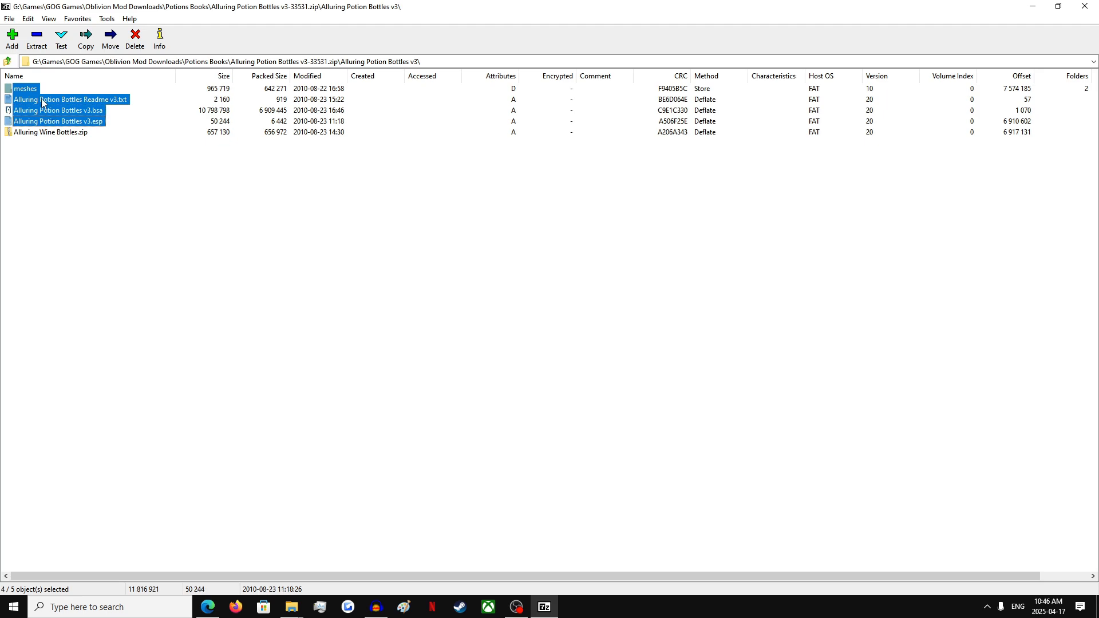
{"action": "left_click_drag", "start_coordinate": [391, 8], "coordinate": [824, 132]}
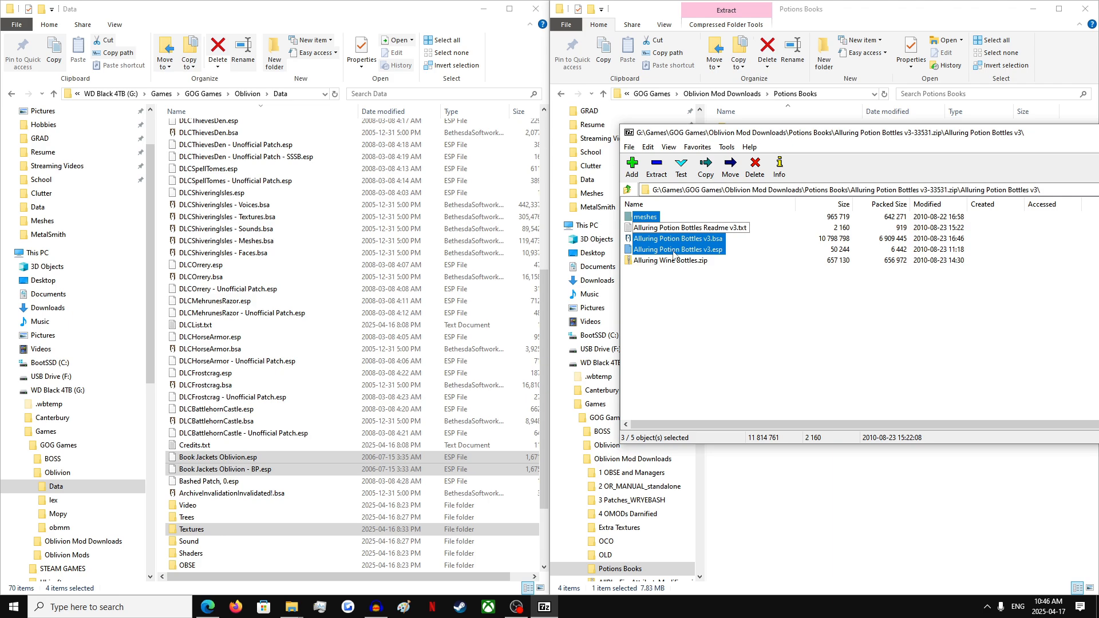
{"action": "left_click_drag", "start_coordinate": [237, 289], "coordinate": [240, 290]}
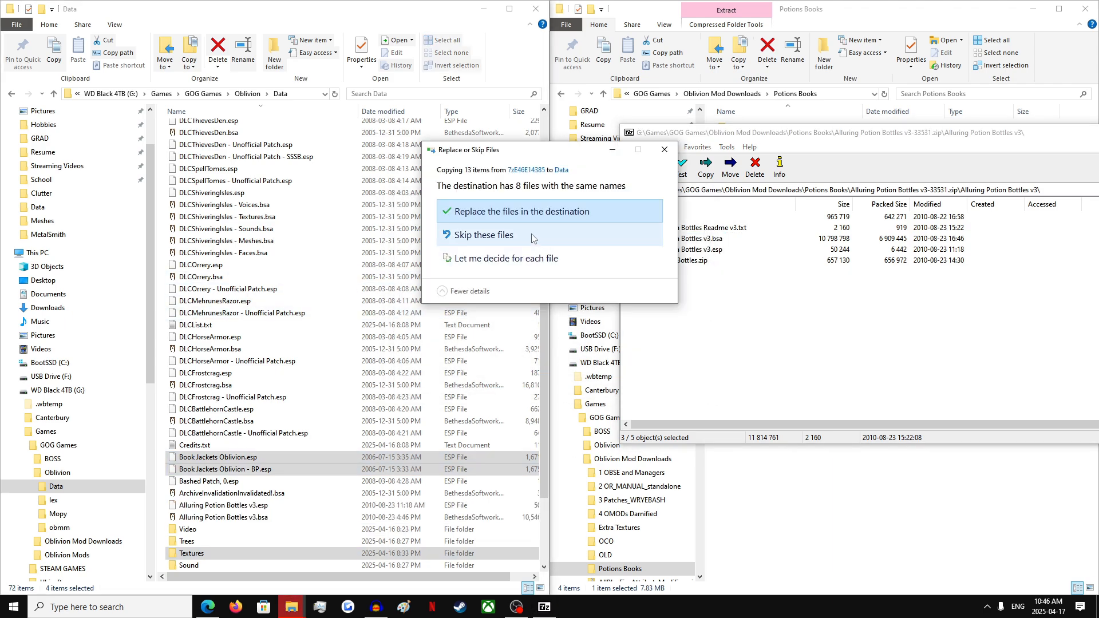
{"action": "left_click", "coordinate": [517, 220]}
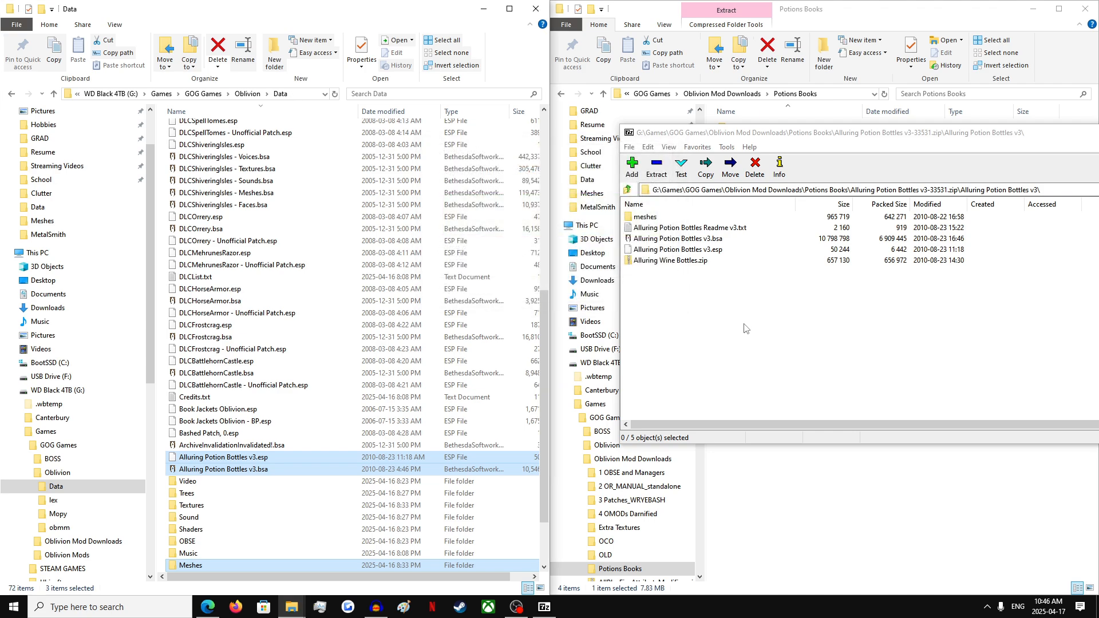
- Extract Alluring Wine Bottles.zip from the open archive into the Potions Books folder, replacing the existing copy
{"action": "left_click", "coordinate": [663, 264]}
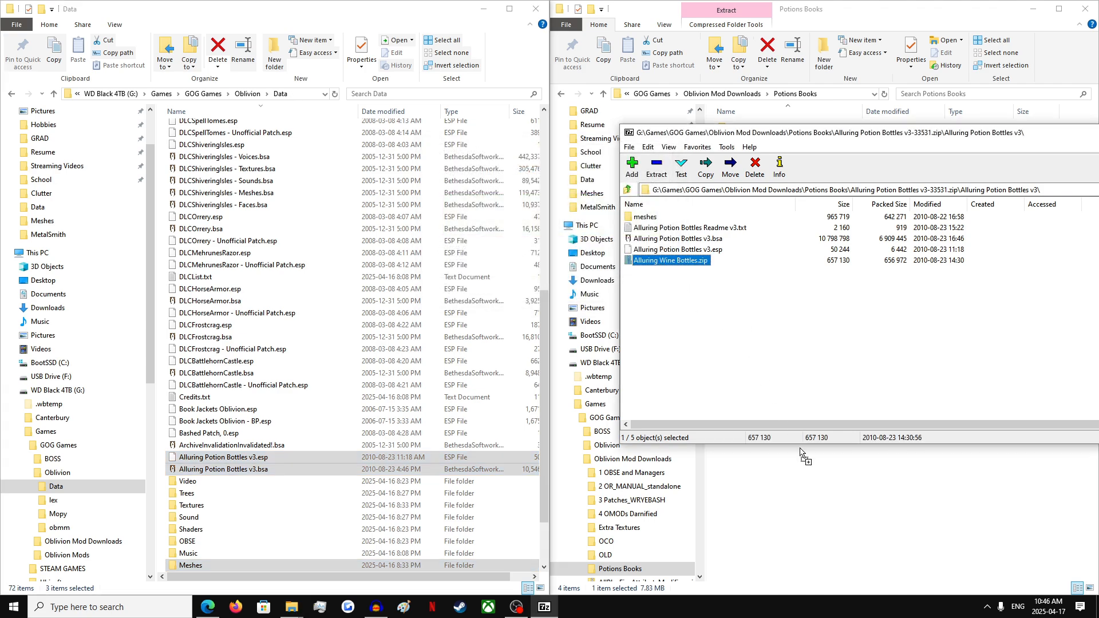
{"action": "left_click_drag", "start_coordinate": [770, 538], "coordinate": [770, 538]}
{"action": "left_click", "coordinate": [512, 218]}
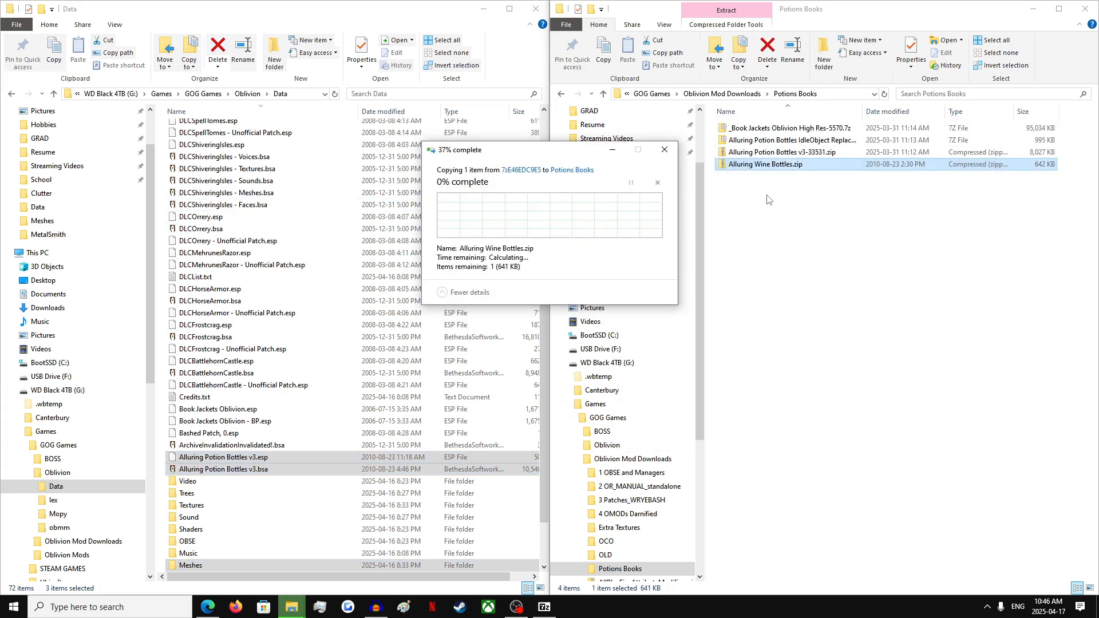
- Open Alluring Wine Bottles.zip with 7-Zip and enter its Alluring Wine Bottles folder
{"action": "right_click", "coordinate": [756, 166]}
{"action": "mouse_move", "coordinate": [795, 223]}
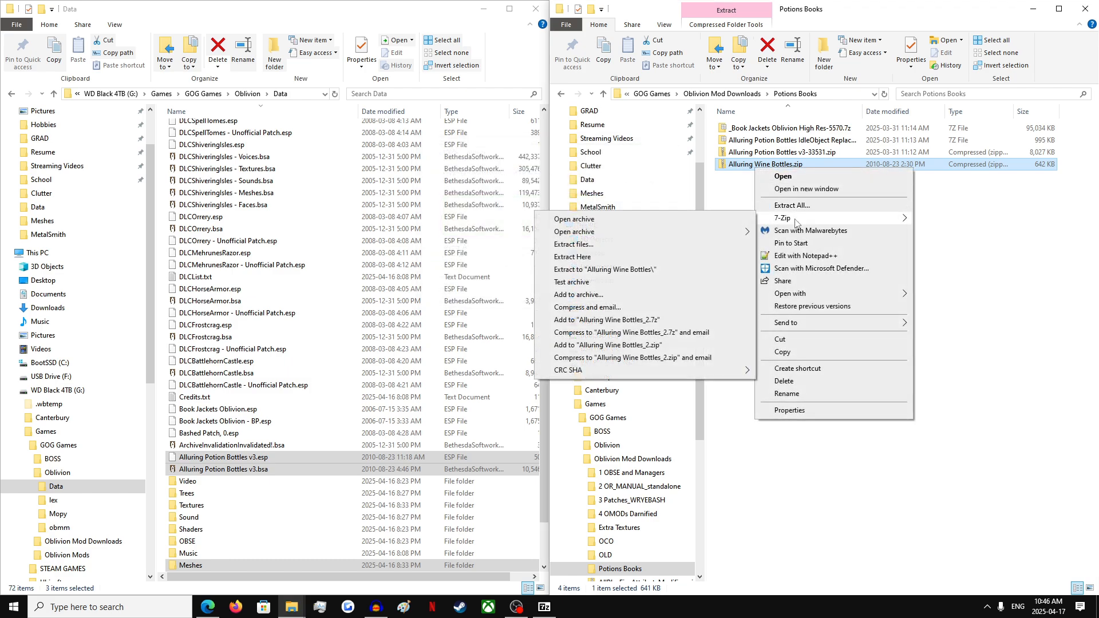
{"action": "left_click", "coordinate": [716, 219]}
{"action": "double_click", "coordinate": [303, 7]}
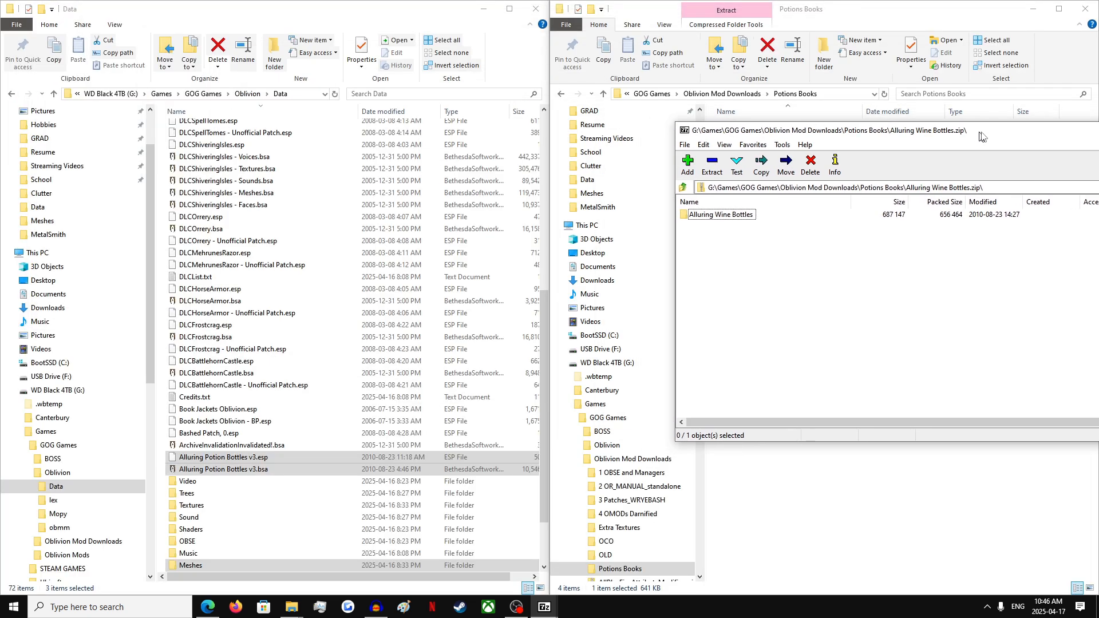
{"action": "double_click", "coordinate": [731, 221]}
- Copy Alluring Wine Bottles.bsa and Alluring Wine Bottles.esp into the Data folder and close the archive
{"action": "left_click", "coordinate": [753, 229]}
{"action": "left_click", "coordinate": [741, 241], "text": "shift"}
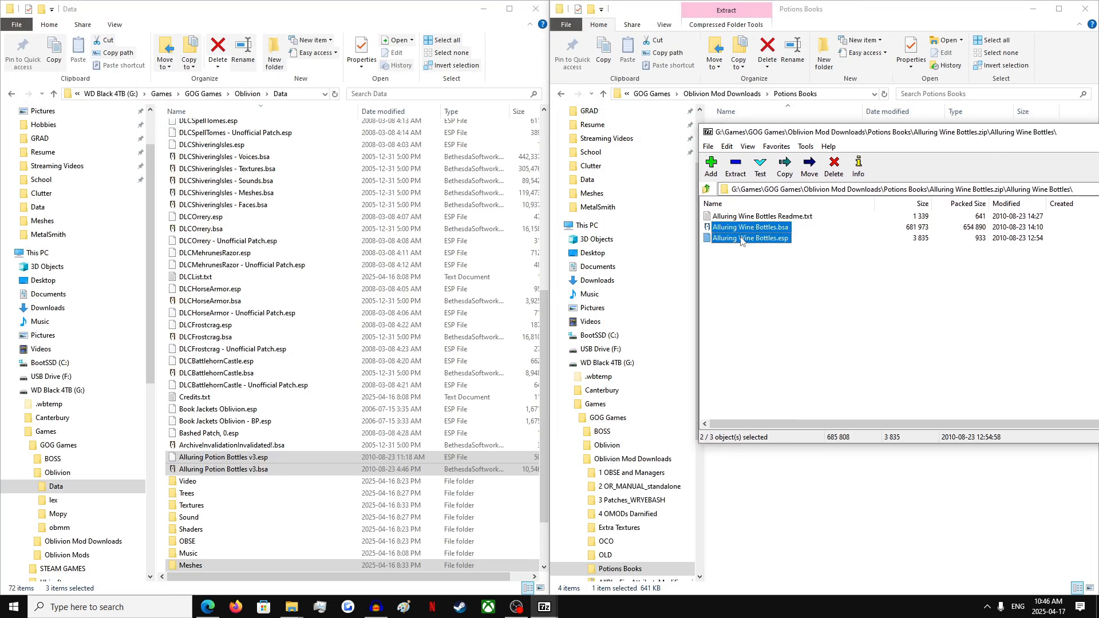
{"action": "left_click_drag", "start_coordinate": [173, 249], "coordinate": [237, 252]}
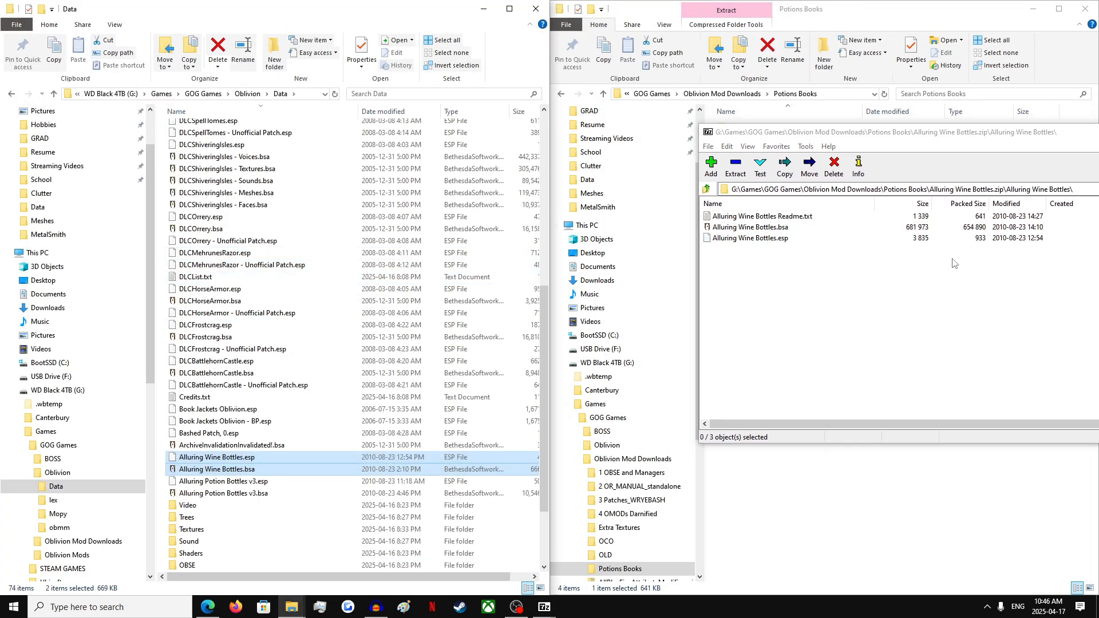
{"action": "left_click_drag", "start_coordinate": [924, 132], "coordinate": [585, 133]}
{"action": "left_click_drag", "start_coordinate": [1024, 132], "coordinate": [825, 121]}
{"action": "left_click", "coordinate": [966, 123]}
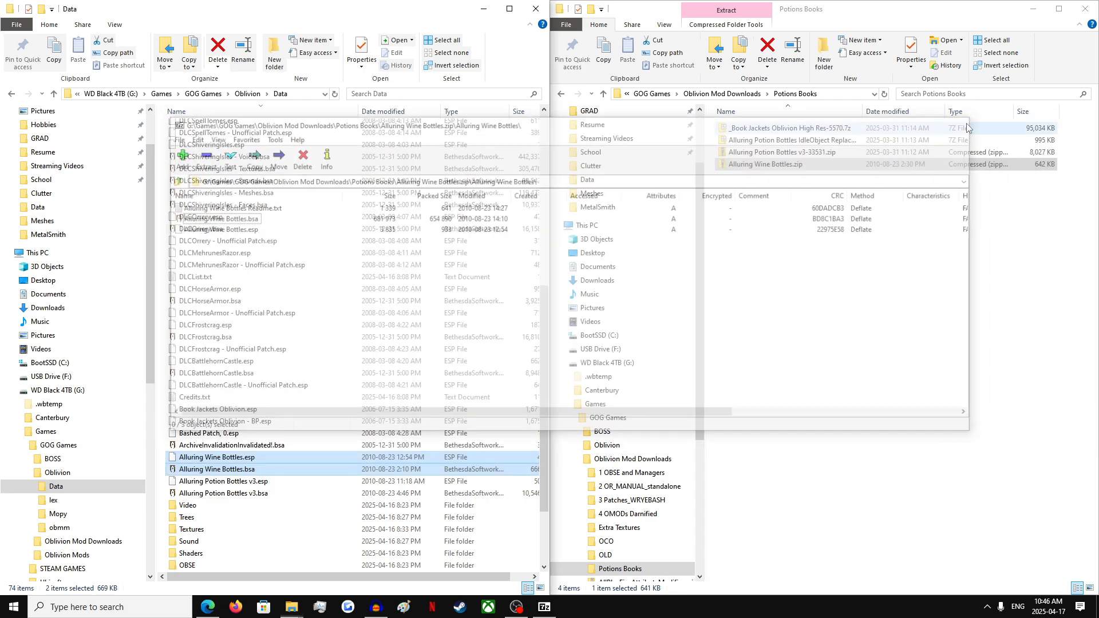
- Open the Alluring Potion Bottles IdleObject Replacers archive with 7-Zip
{"action": "double_click", "coordinate": [769, 144]}
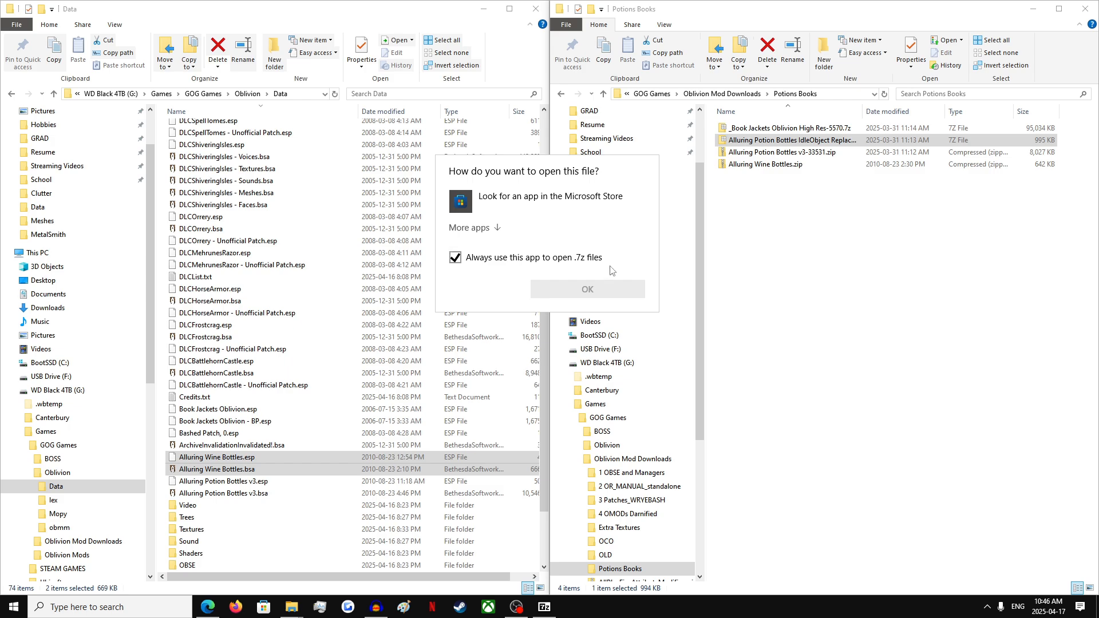
{"action": "key", "text": "Escape"}
{"action": "right_click", "coordinate": [781, 139]}
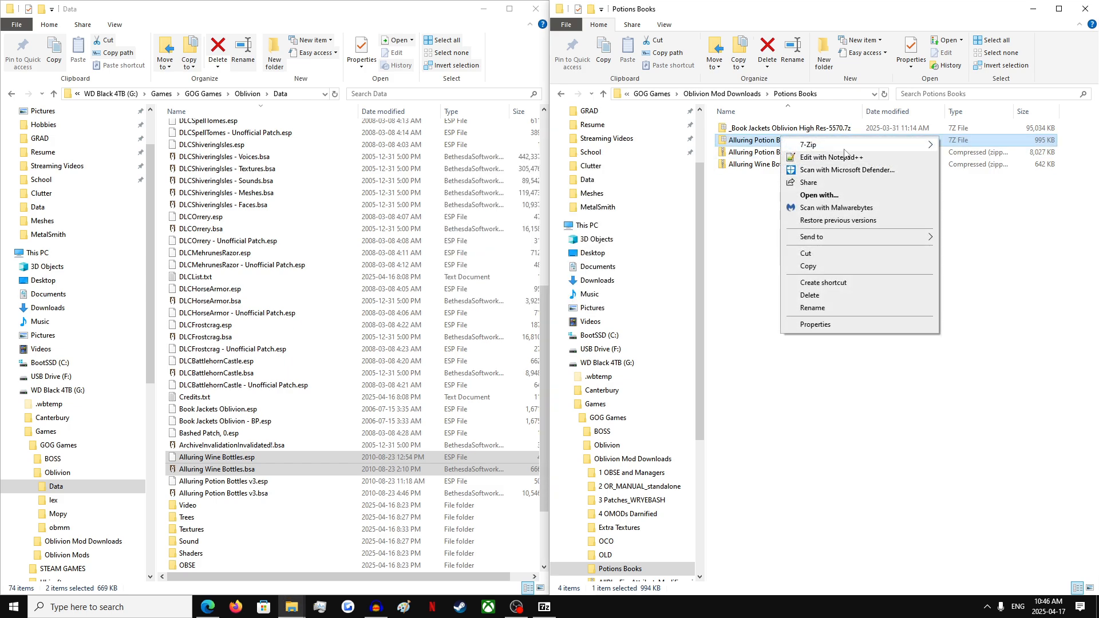
{"action": "mouse_move", "coordinate": [813, 145]}
{"action": "left_click", "coordinate": [516, 146]}
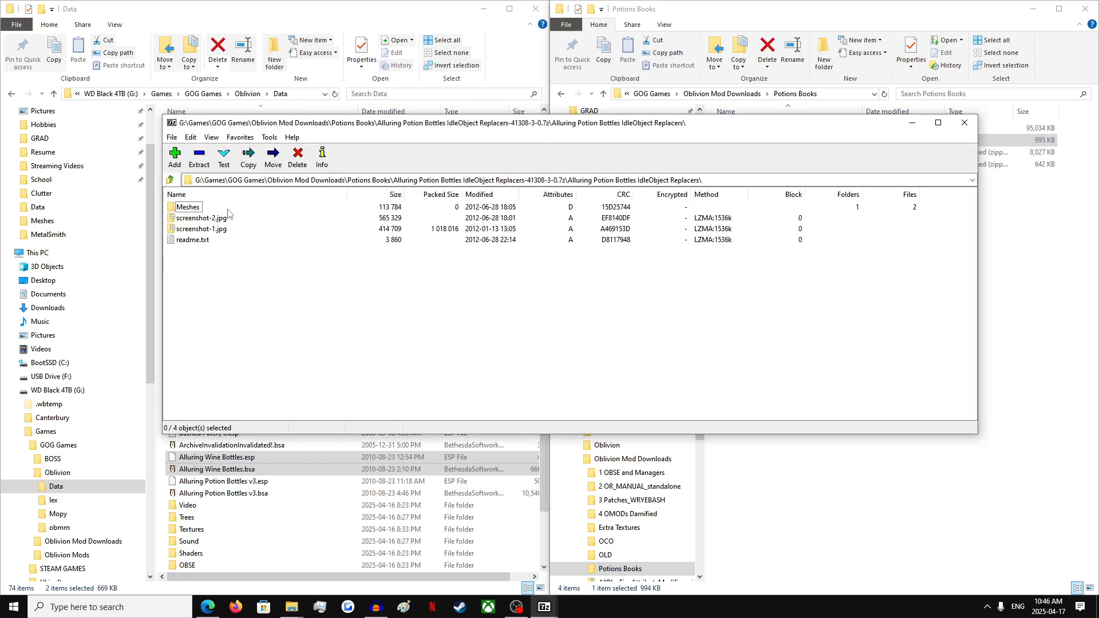
- Copy the Meshes folder from the Alluring Potion Bottles IdleObject Replacers archive into the Data folder
{"action": "left_click_drag", "start_coordinate": [319, 128], "coordinate": [811, 155]}
{"action": "double_click", "coordinate": [681, 233]}
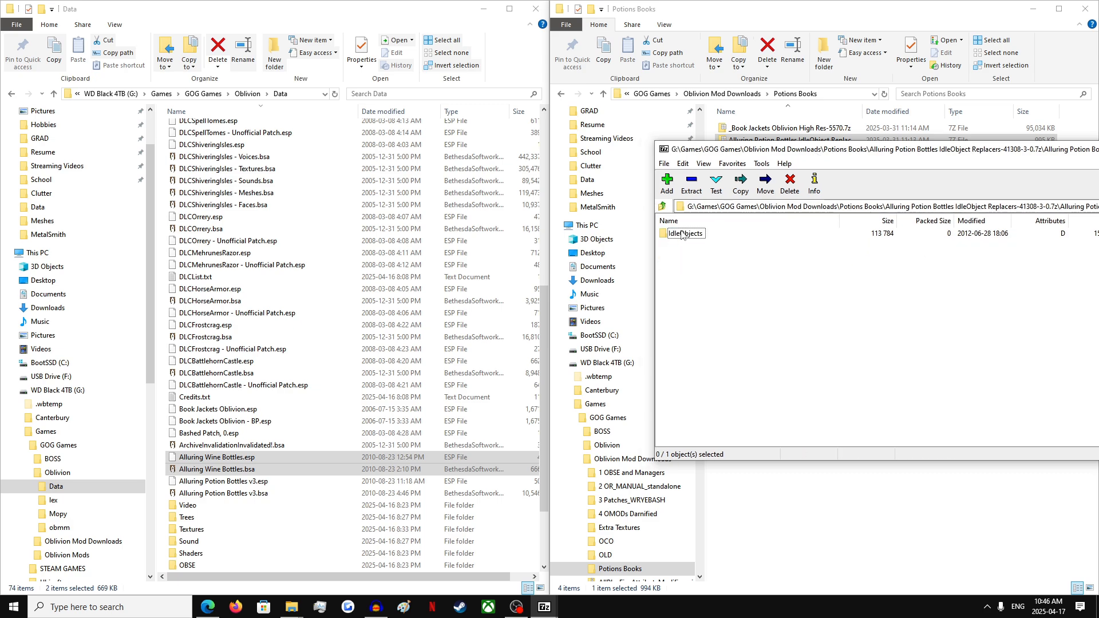
{"action": "left_click", "coordinate": [667, 207]}
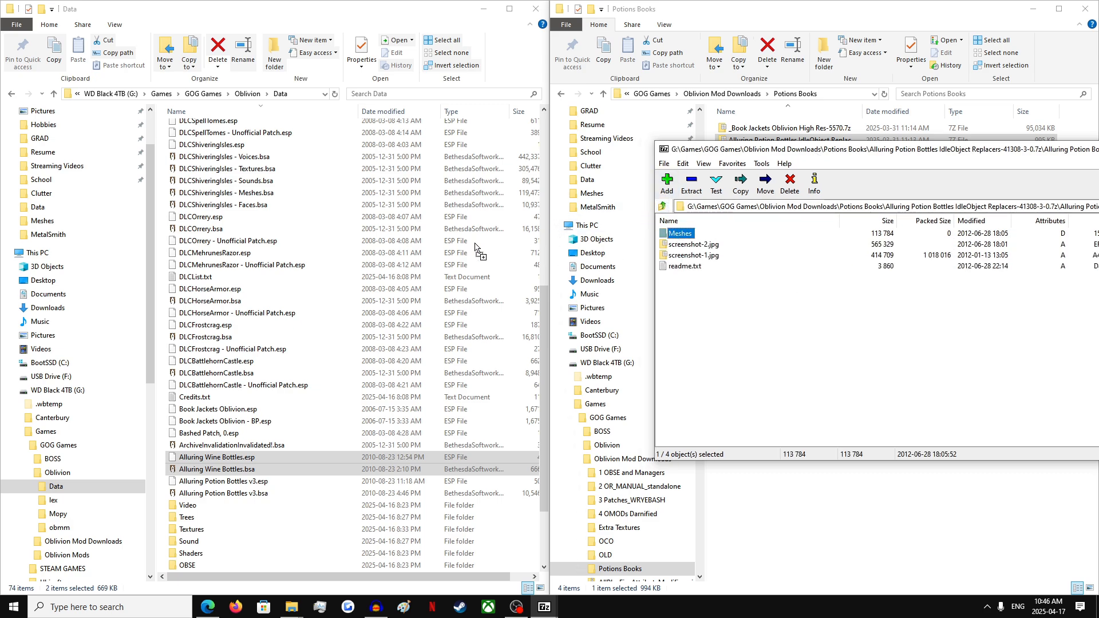
{"action": "left_click_drag", "start_coordinate": [217, 252], "coordinate": [218, 251]}
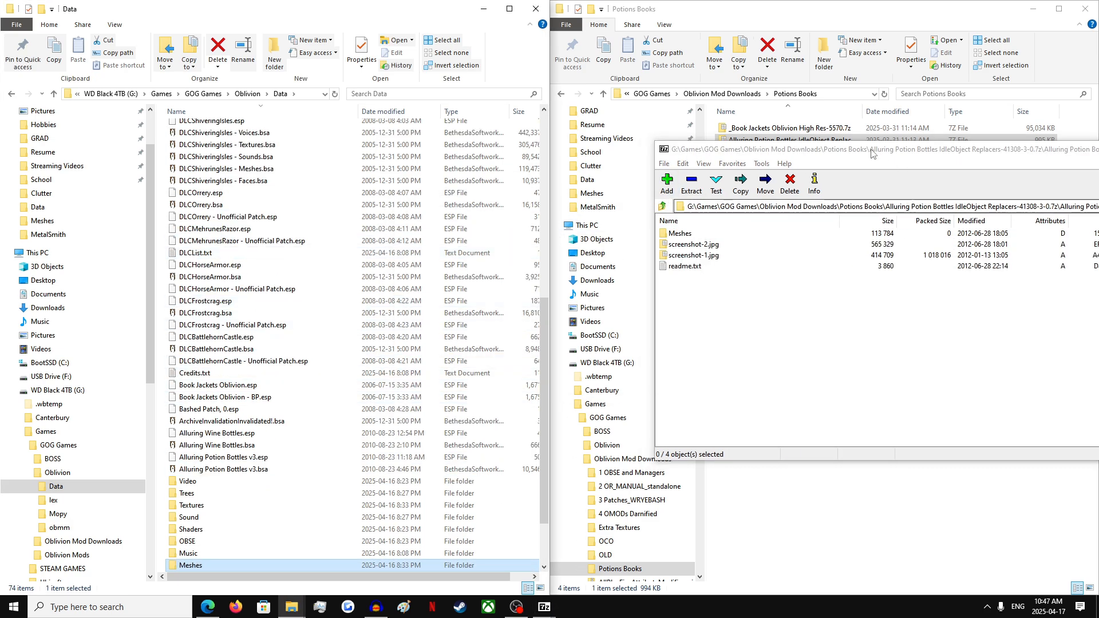
- Read the three install instructions in the archive's readme.txt and close the readme
{"action": "left_click_drag", "start_coordinate": [823, 158], "coordinate": [438, 130]}
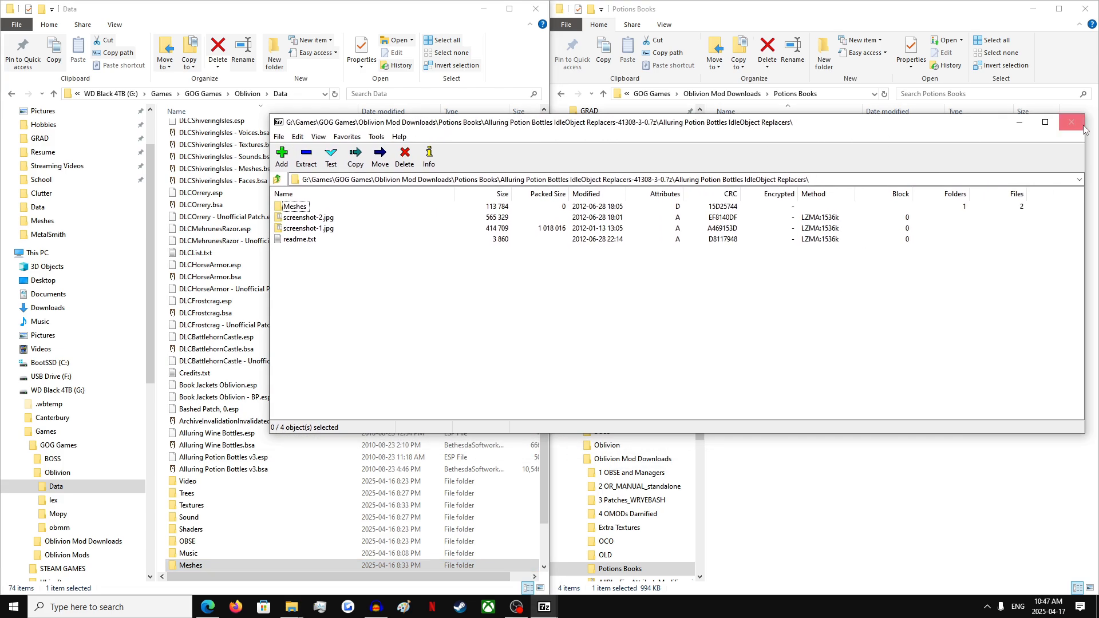
{"action": "double_click", "coordinate": [303, 239]}
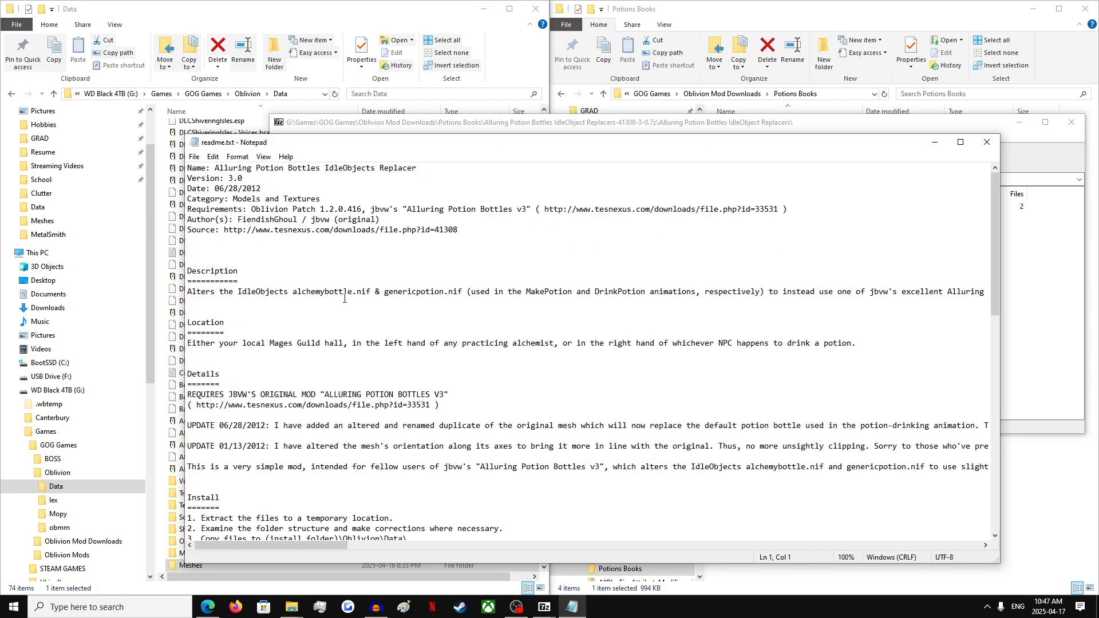
{"action": "scroll", "coordinate": [488, 416], "scroll_direction": "down", "scroll_amount": 2}
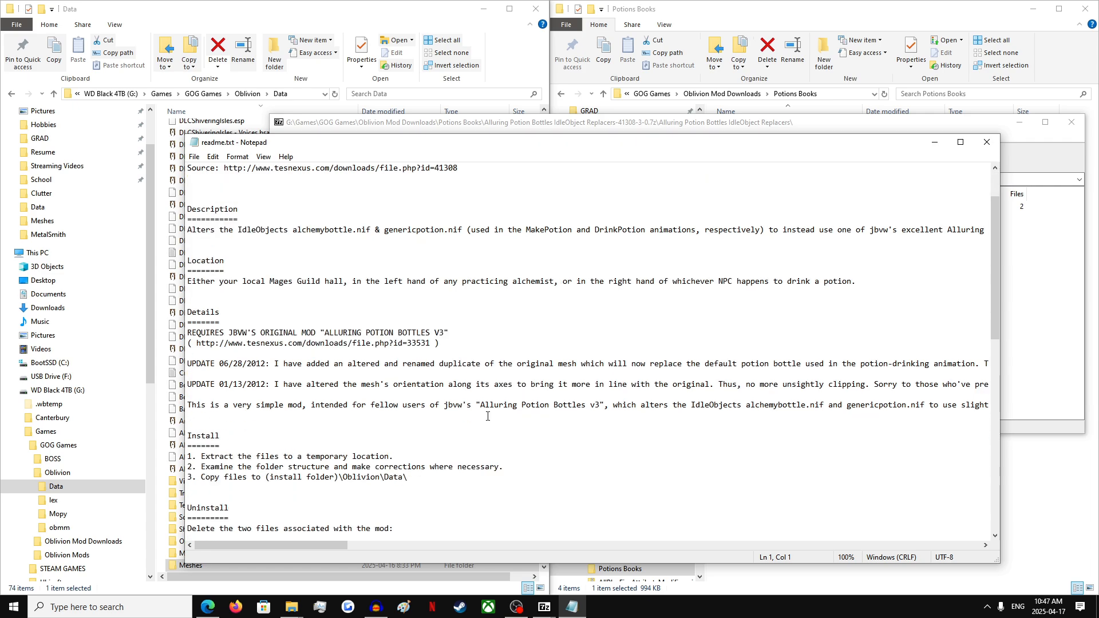
{"action": "left_click_drag", "start_coordinate": [201, 456], "coordinate": [413, 456]}
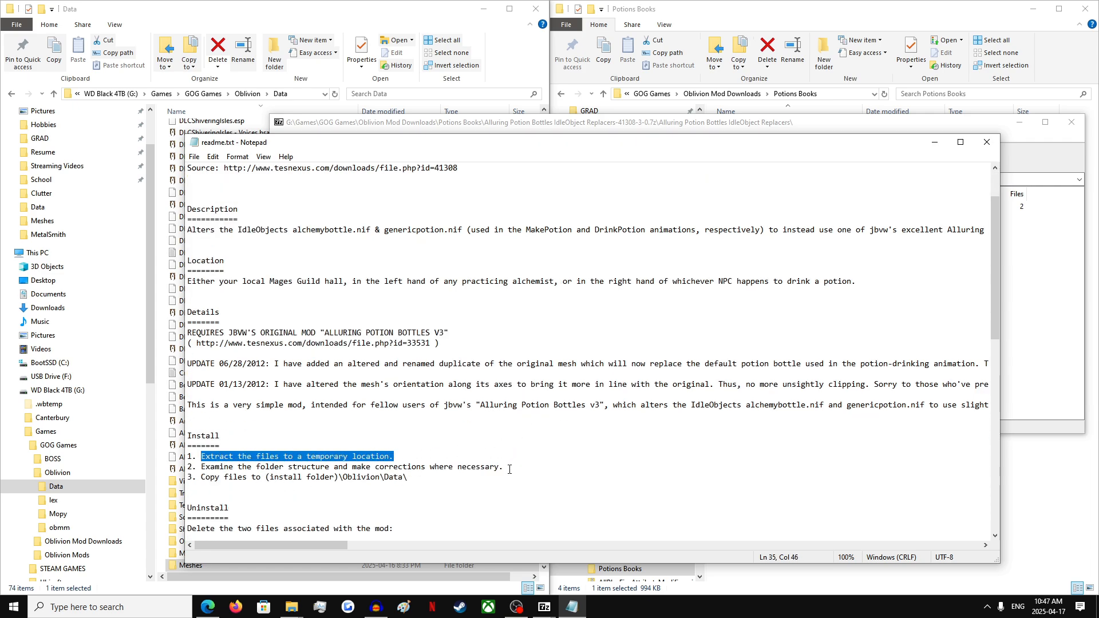
{"action": "left_click_drag", "start_coordinate": [508, 469], "coordinate": [206, 471]}
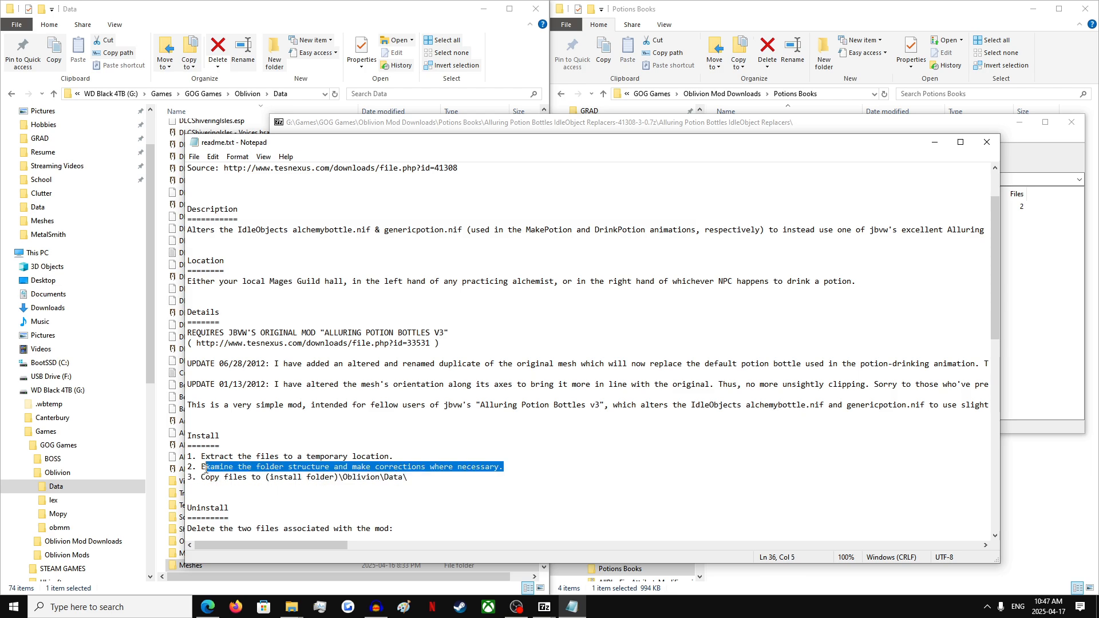
{"action": "left_click_drag", "start_coordinate": [425, 482], "coordinate": [210, 481]}
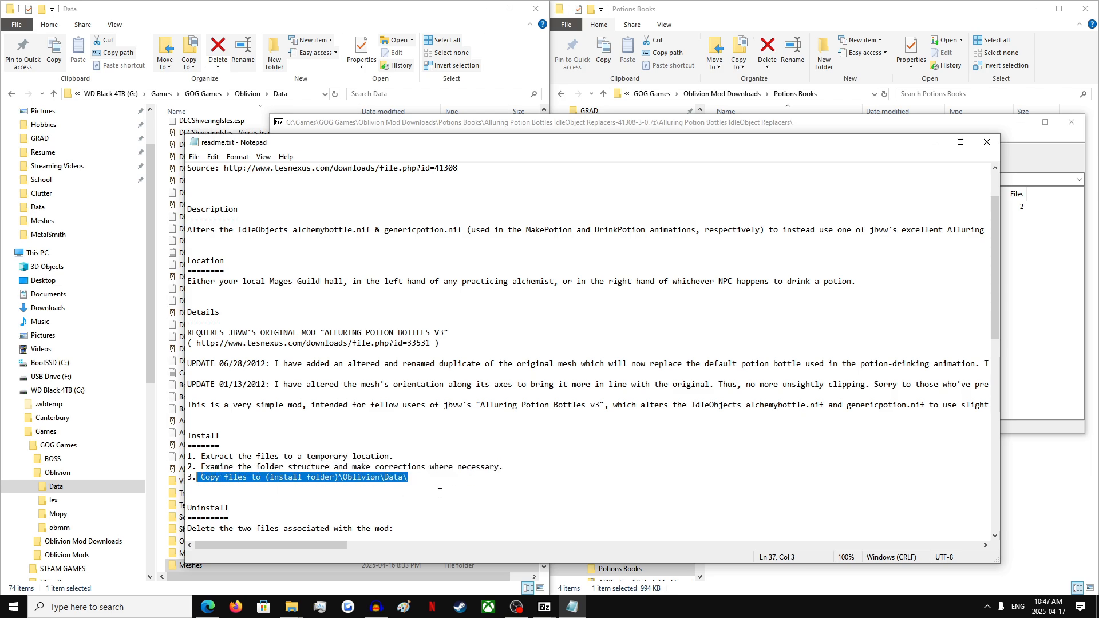
{"action": "left_click", "coordinate": [977, 145]}
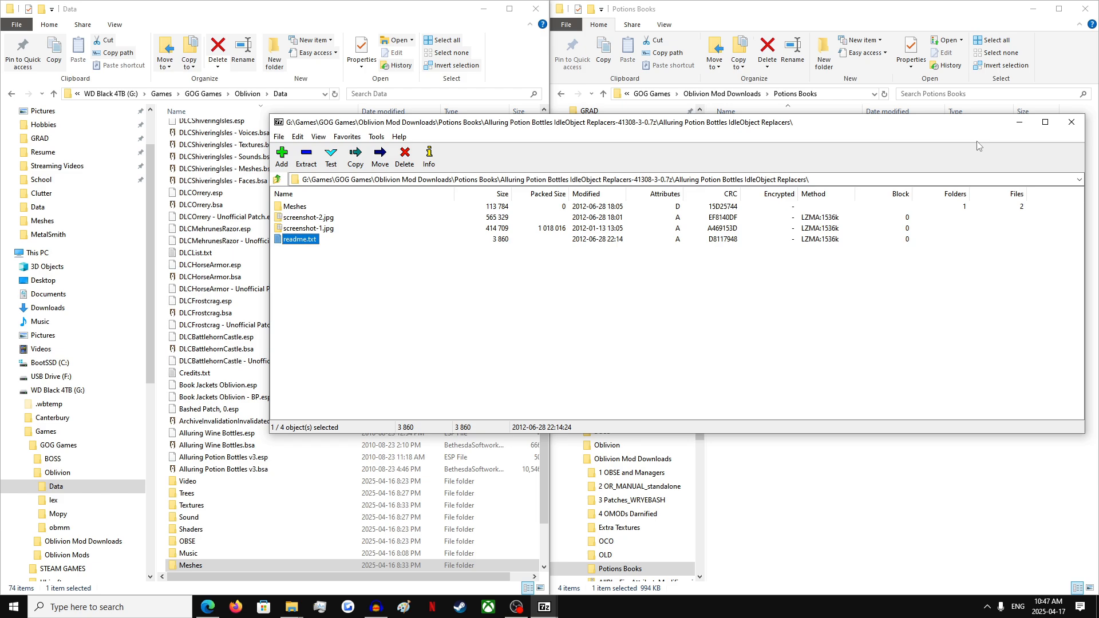
- Close the IdleObject Replacers archive and open the OCO folder inside Oblivion Mod Downloads
{"action": "left_click", "coordinate": [1069, 122]}
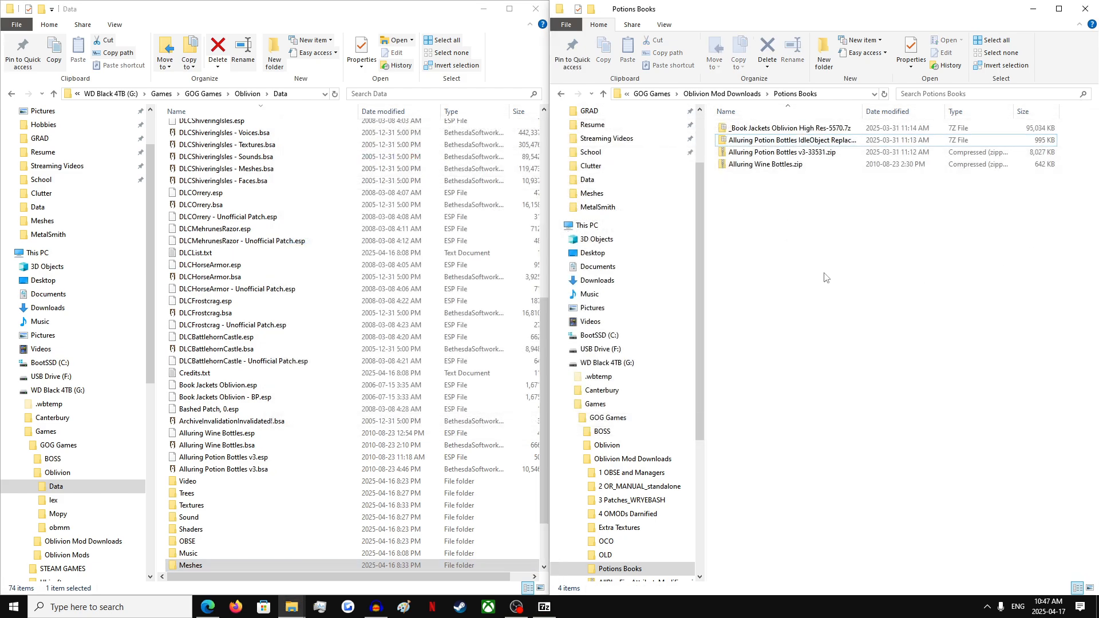
{"action": "left_click", "coordinate": [728, 96]}
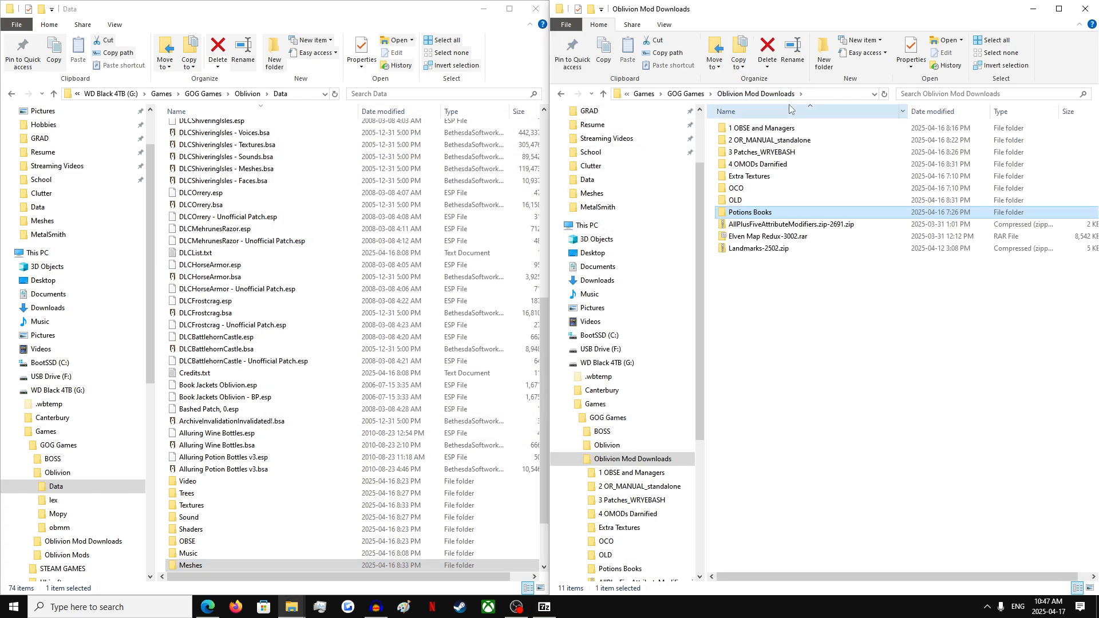
{"action": "double_click", "coordinate": [761, 188]}
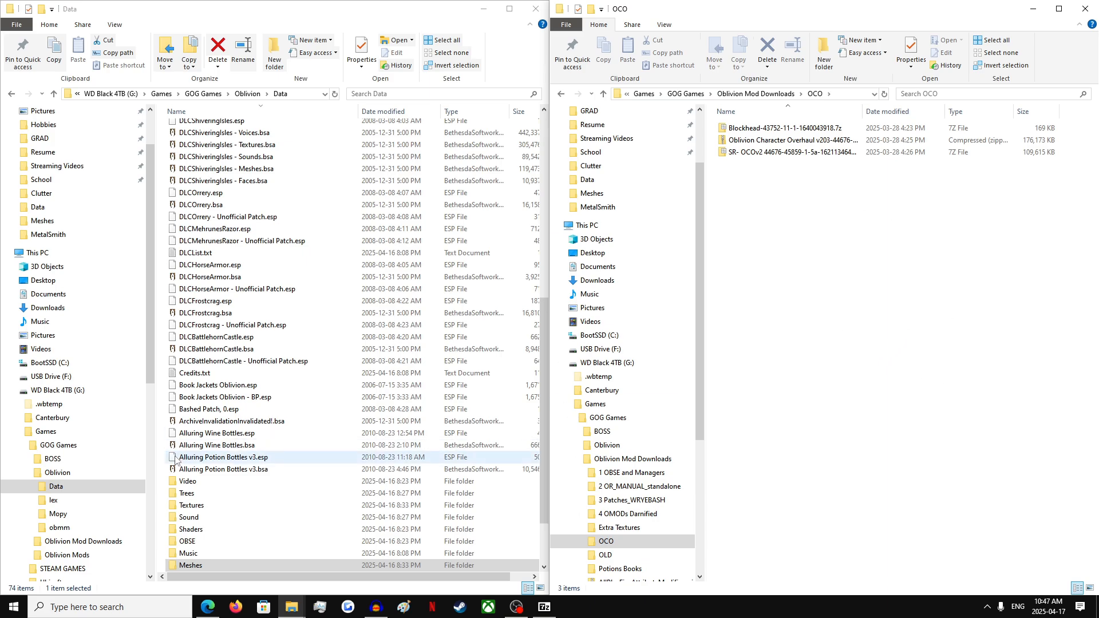
- Switch to Microsoft Edge, view the Blockhead mod page on Nexus Mods, and return to File Explorer
{"action": "left_click", "coordinate": [208, 606]}
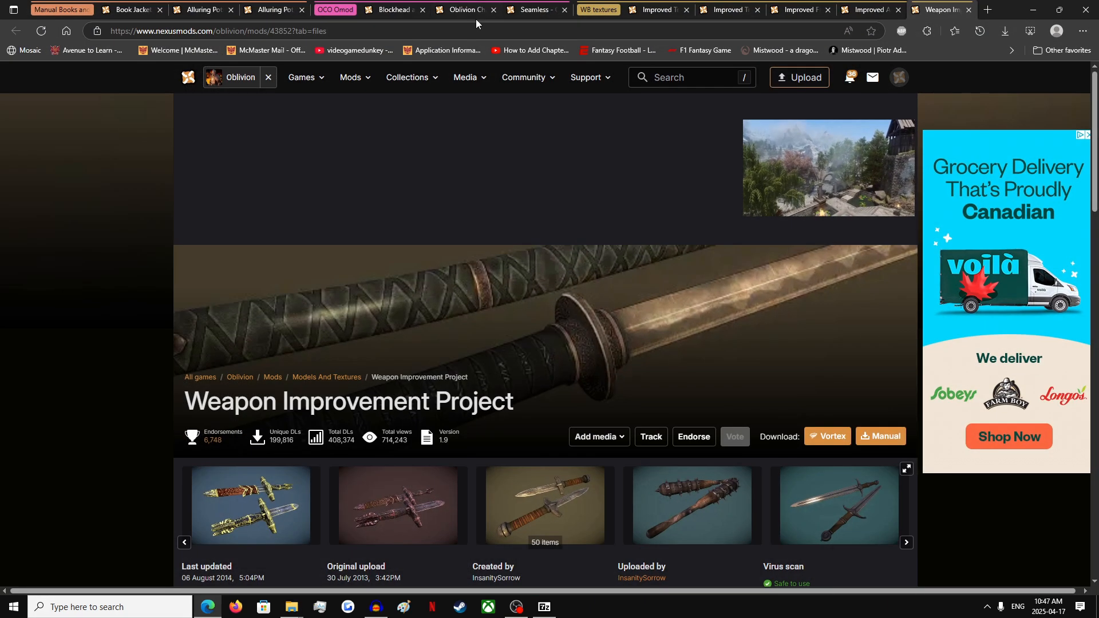
{"action": "left_click", "coordinate": [390, 15]}
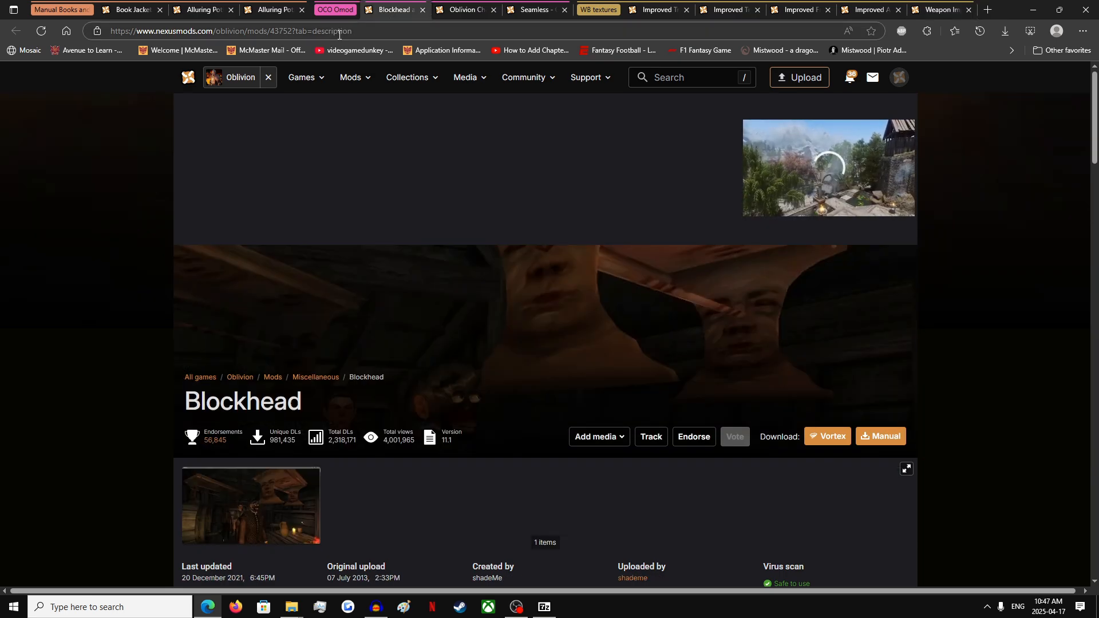
{"action": "scroll", "coordinate": [115, 240], "scroll_direction": "down", "scroll_amount": 3}
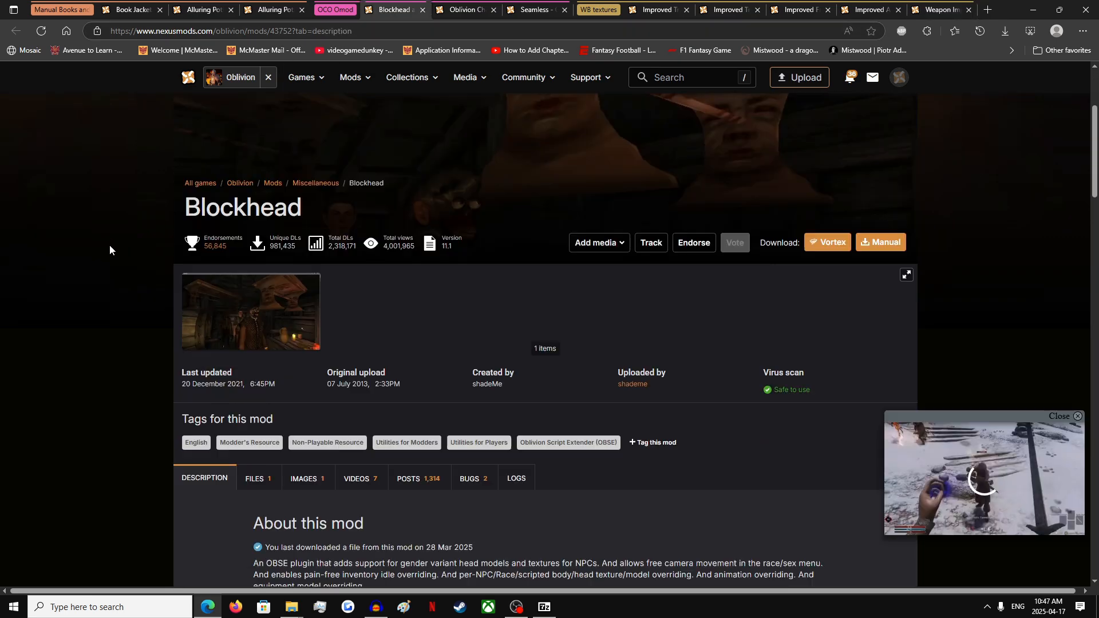
{"action": "scroll", "coordinate": [118, 251], "scroll_direction": "up", "scroll_amount": 3}
{"action": "left_click", "coordinate": [1035, 11]}
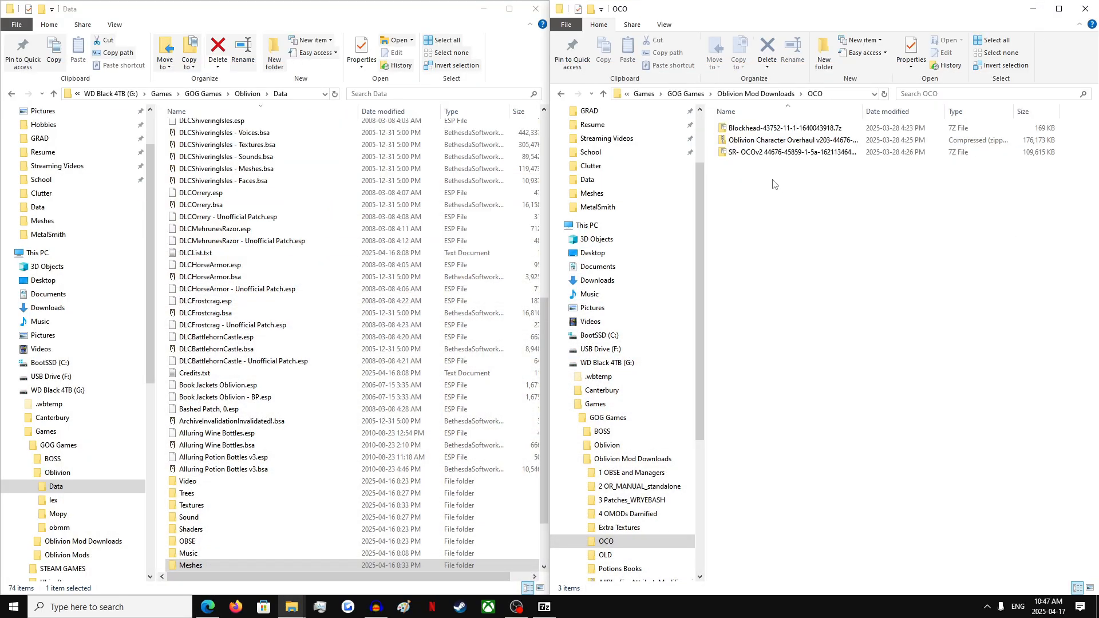
- Open Blockhead-43752-11-1-1640043918.7z from the OCO folder with 7-Zip and move its window clear of the Data folder listing
{"action": "left_click", "coordinate": [761, 130]}
{"action": "right_click", "coordinate": [760, 131]}
{"action": "mouse_move", "coordinate": [808, 140]}
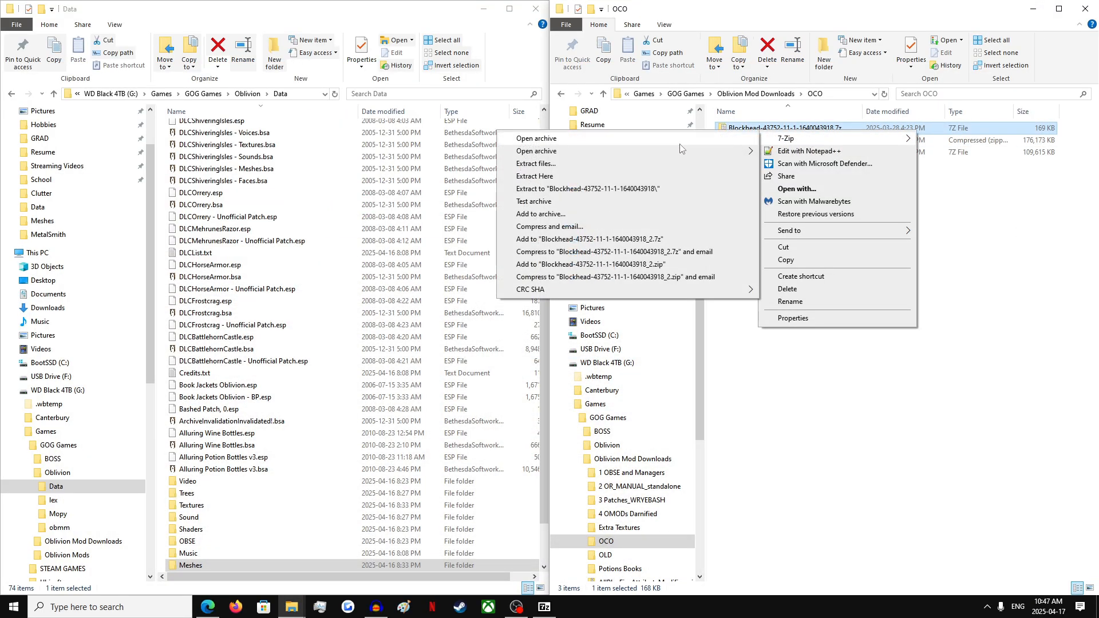
{"action": "left_click", "coordinate": [528, 140]}
{"action": "left_click_drag", "start_coordinate": [485, 127], "coordinate": [891, 142]}
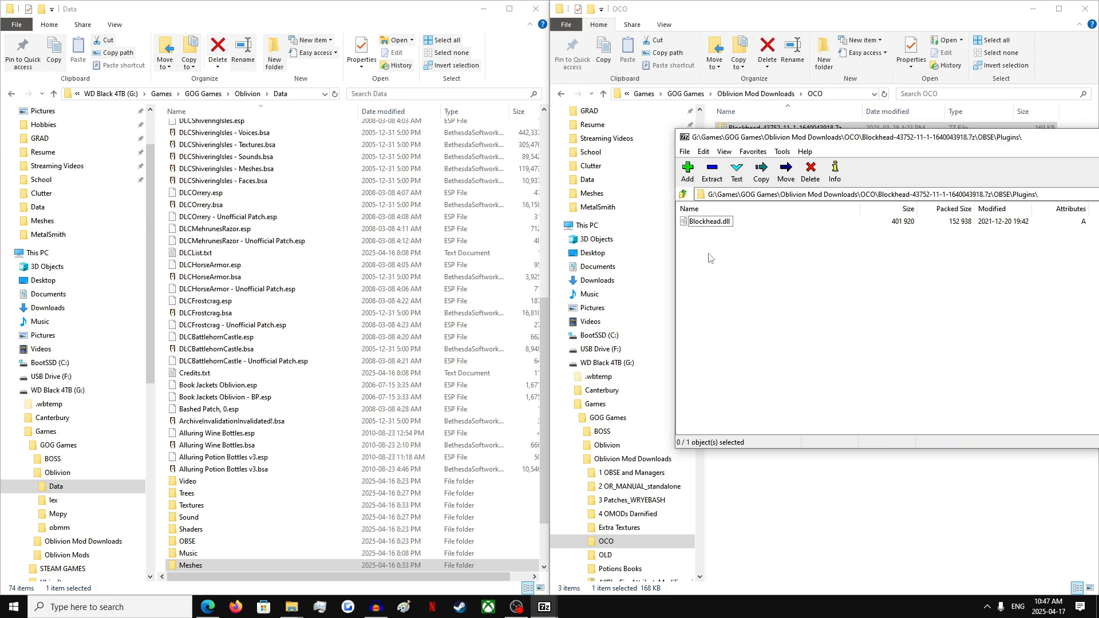
- Check the contents of Data\OBSE\Plugins, and copy the OBSE folder from the Blockhead archive into the Data folder
{"action": "left_click", "coordinate": [231, 24]}
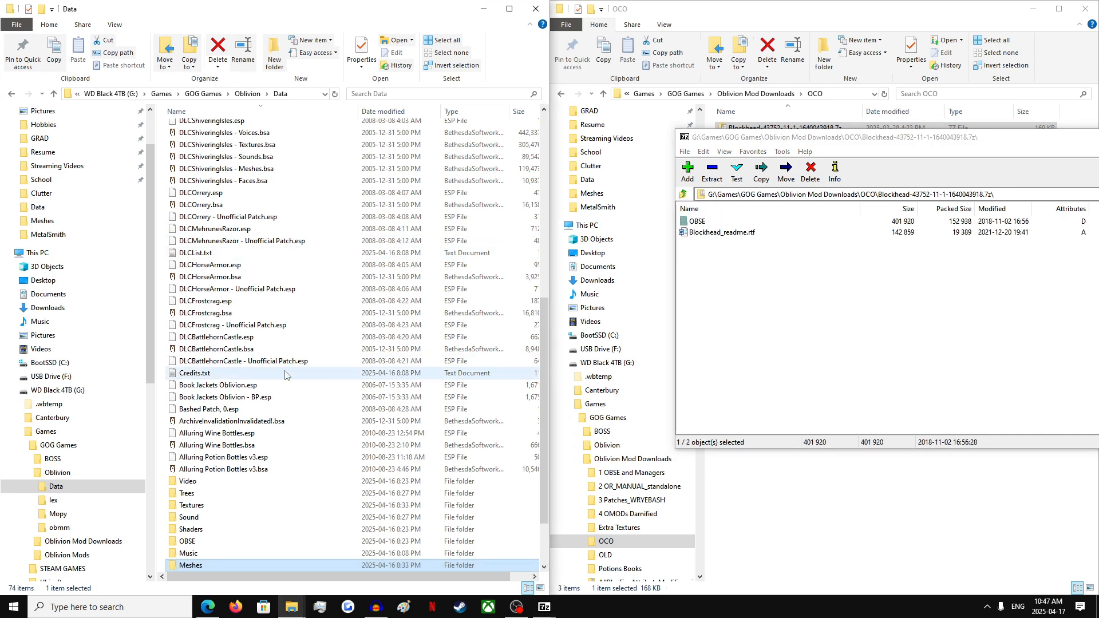
{"action": "scroll", "coordinate": [298, 320], "scroll_direction": "down", "scroll_amount": 2}
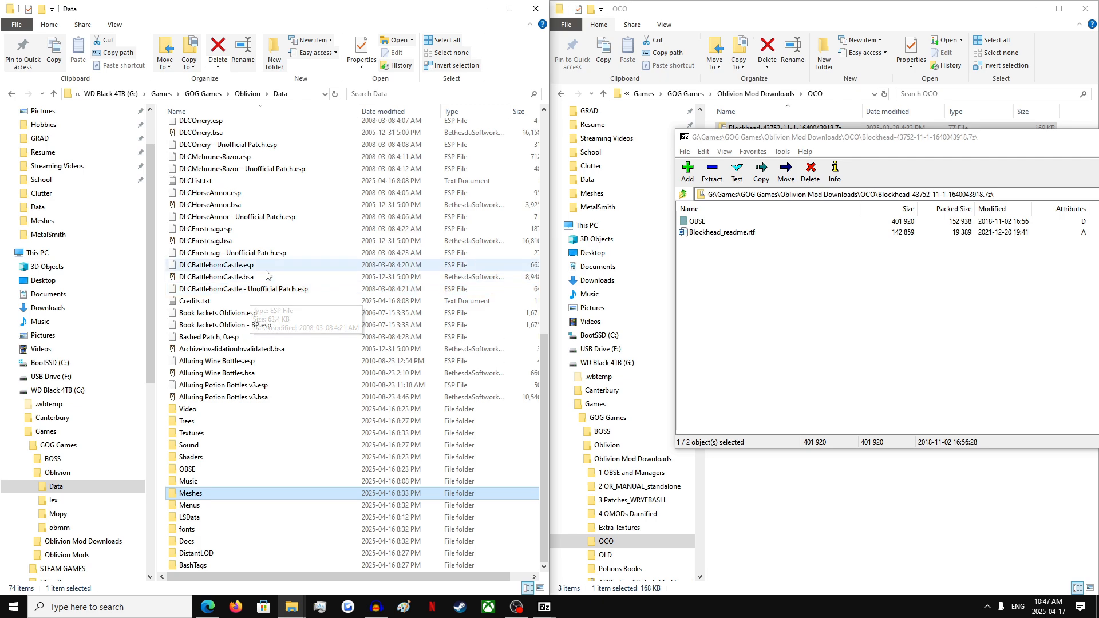
{"action": "double_click", "coordinate": [210, 473]}
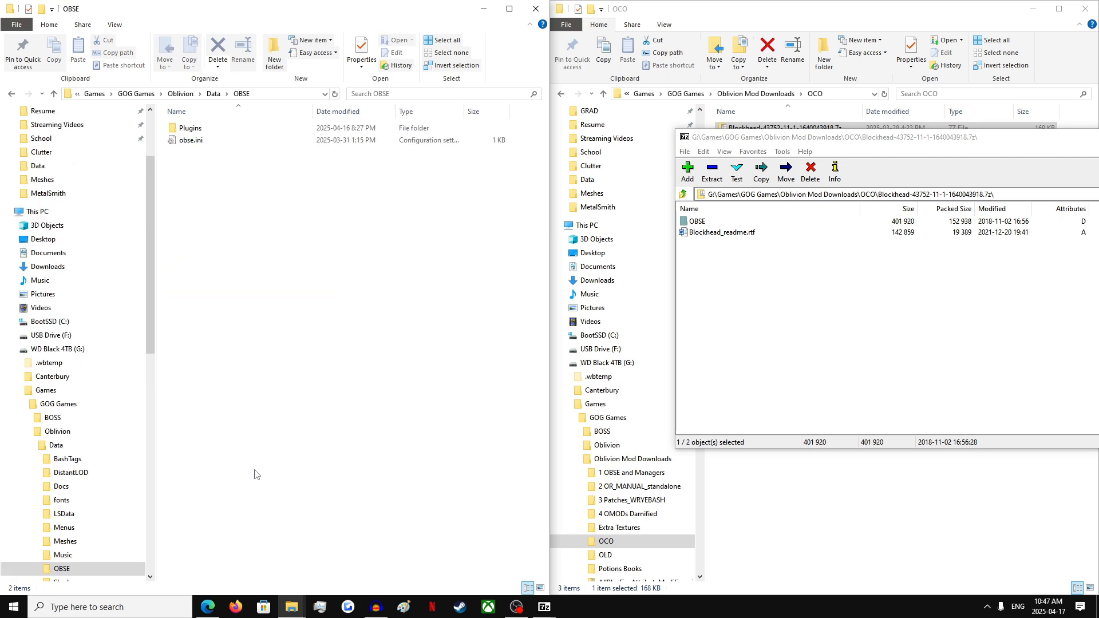
{"action": "double_click", "coordinate": [215, 130]}
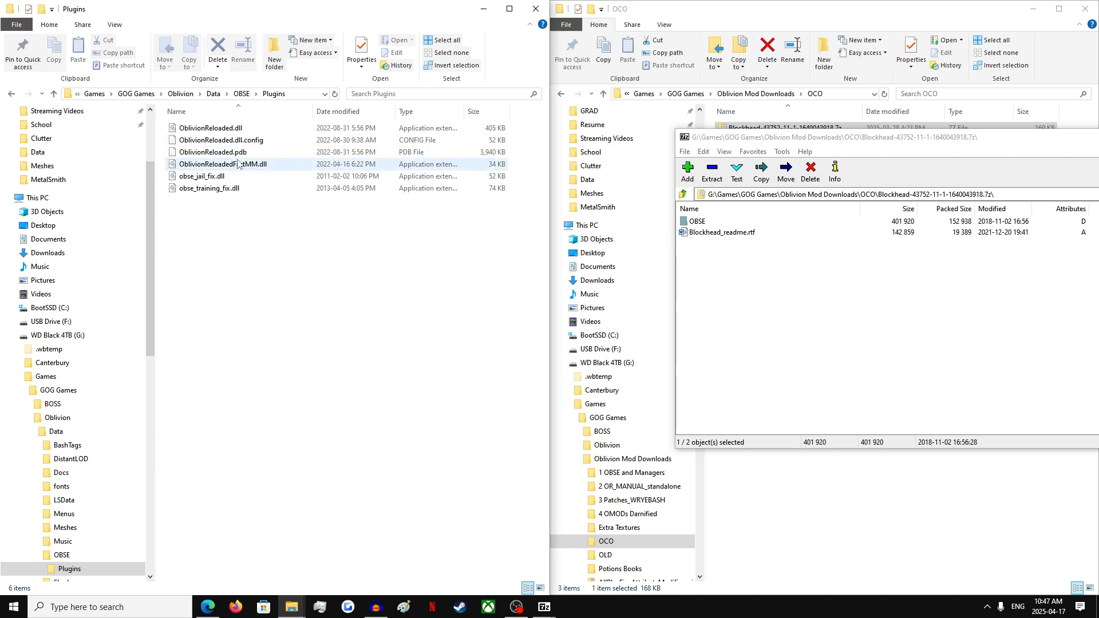
{"action": "left_click", "coordinate": [12, 94]}
{"action": "left_click", "coordinate": [12, 94]}
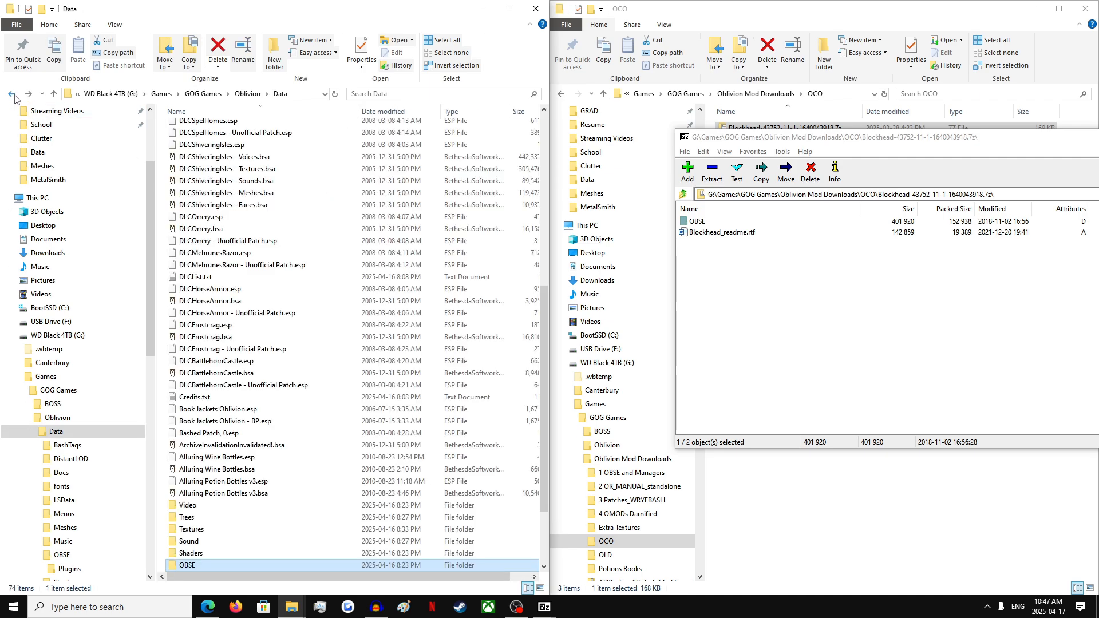
{"action": "left_click", "coordinate": [811, 316]}
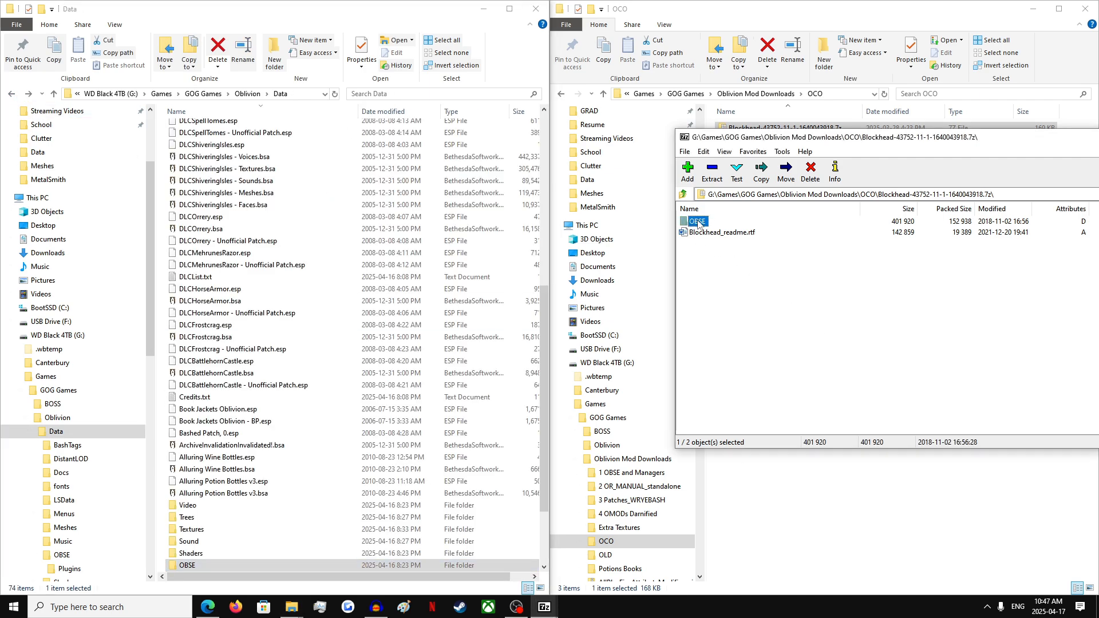
{"action": "left_click_drag", "start_coordinate": [222, 322], "coordinate": [222, 321]}
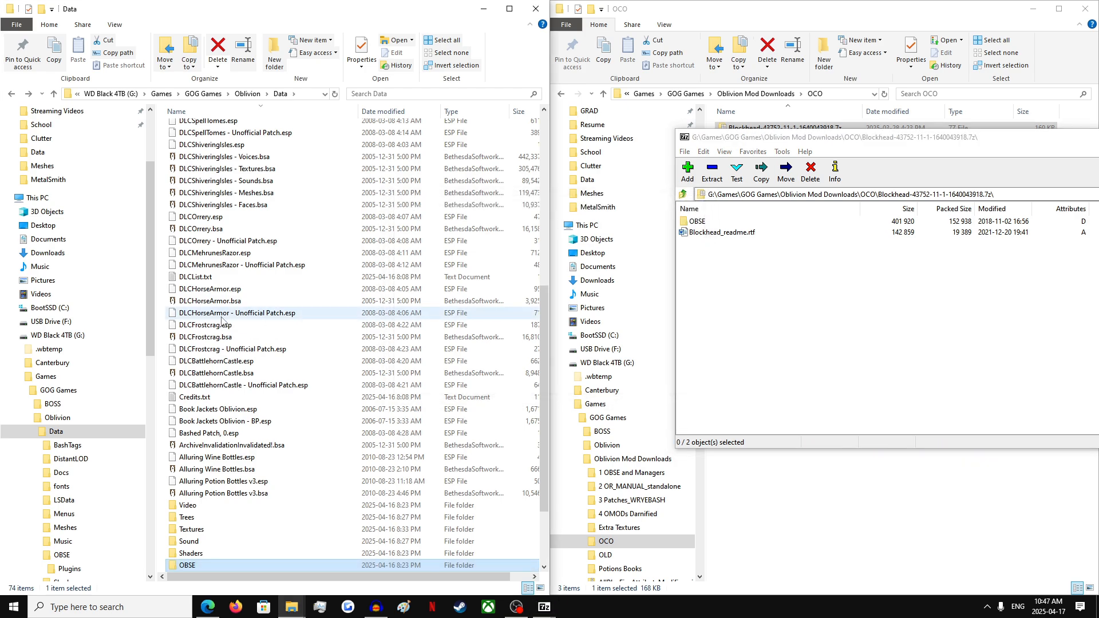
- Check Data\OBSE\Plugins for Blockhead.dll, return to the Data folder, and close the Blockhead archive
{"action": "double_click", "coordinate": [230, 564]}
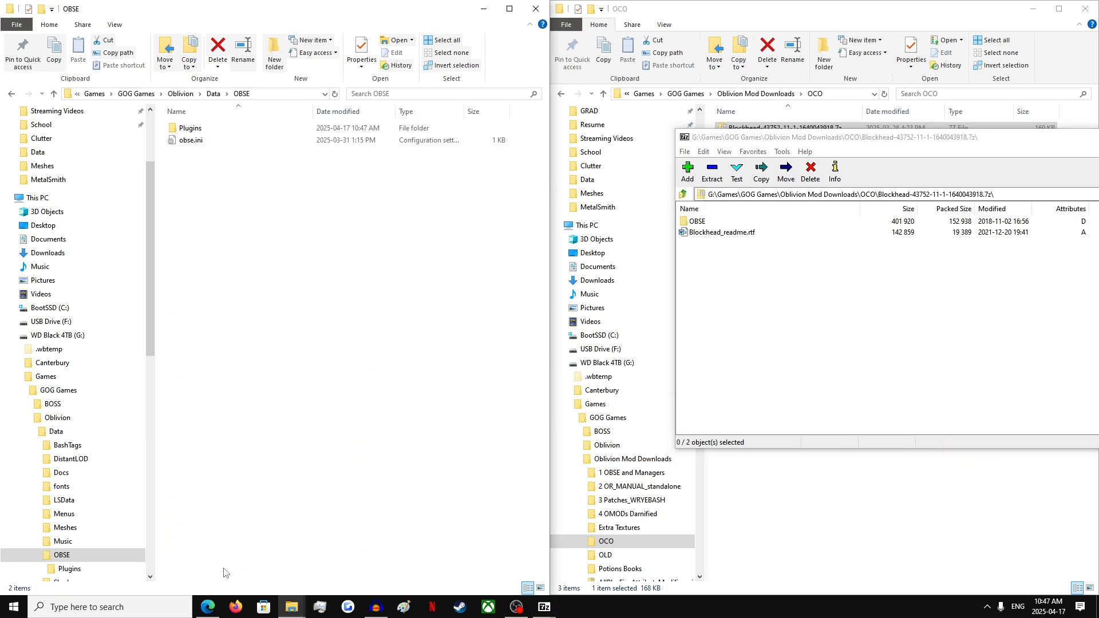
{"action": "left_click", "coordinate": [193, 131]}
{"action": "double_click", "coordinate": [193, 131]}
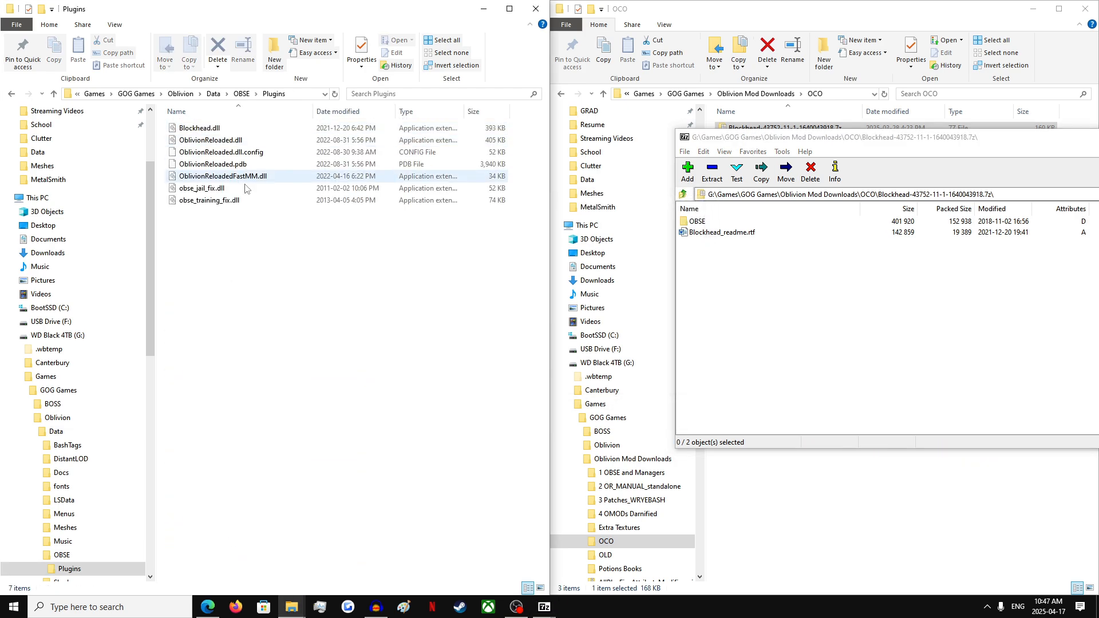
{"action": "left_click", "coordinate": [13, 94]}
{"action": "left_click", "coordinate": [13, 94]}
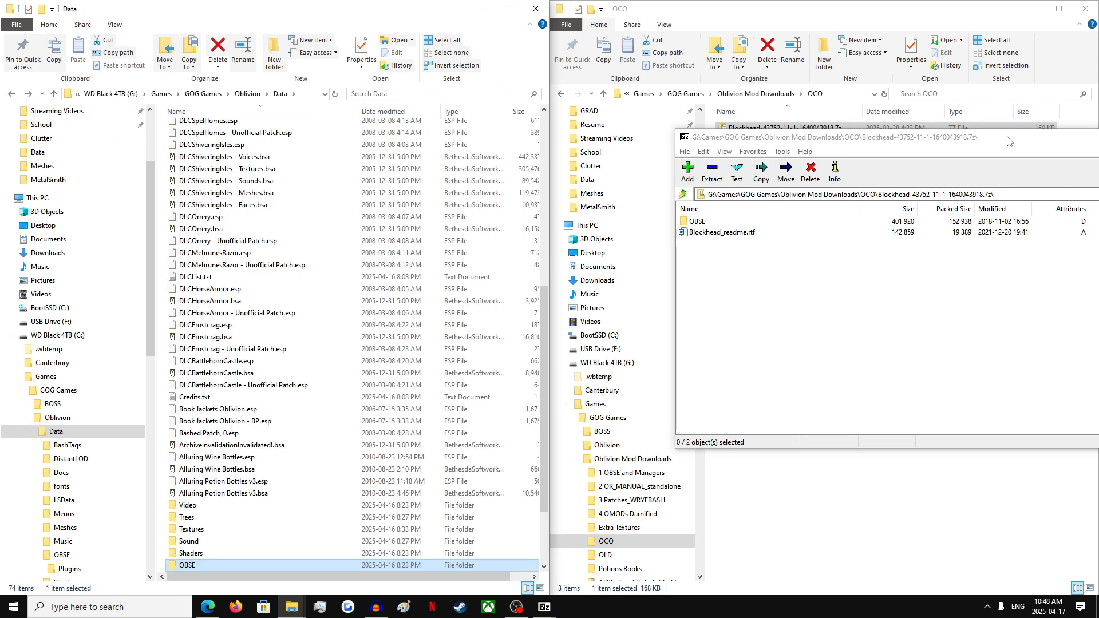
{"action": "left_click_drag", "start_coordinate": [1009, 142], "coordinate": [574, 130]}
{"action": "left_click", "coordinate": [1051, 126]}
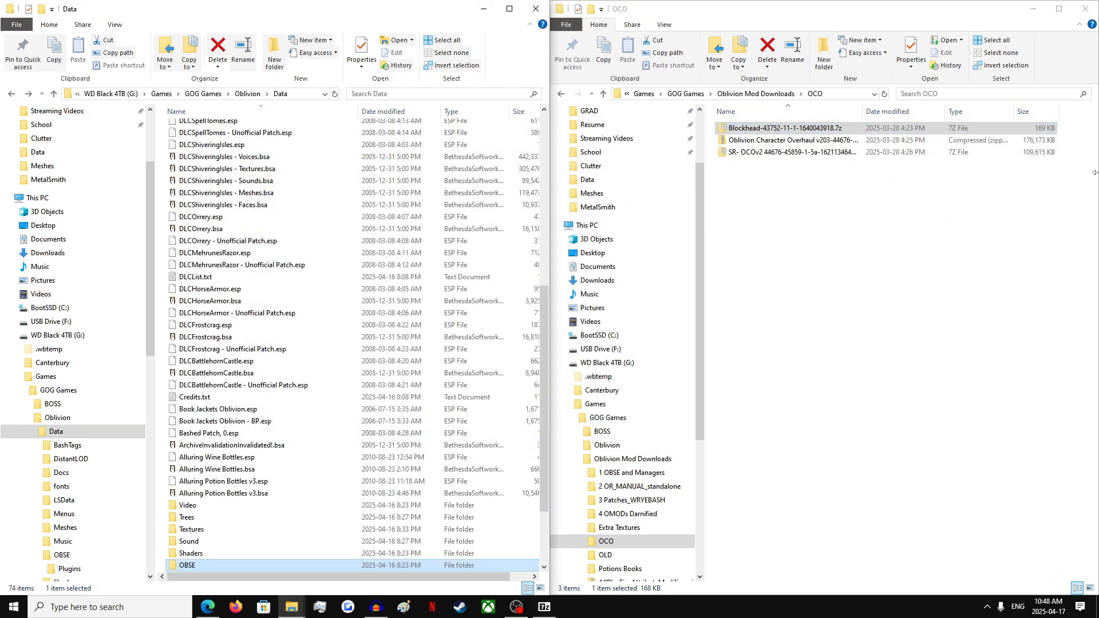
- Open the Oblivion Character Overhaul v203 archive with 7-Zip and read the install instructions in its readme
{"action": "left_click", "coordinate": [761, 142]}
{"action": "right_click", "coordinate": [790, 145]}
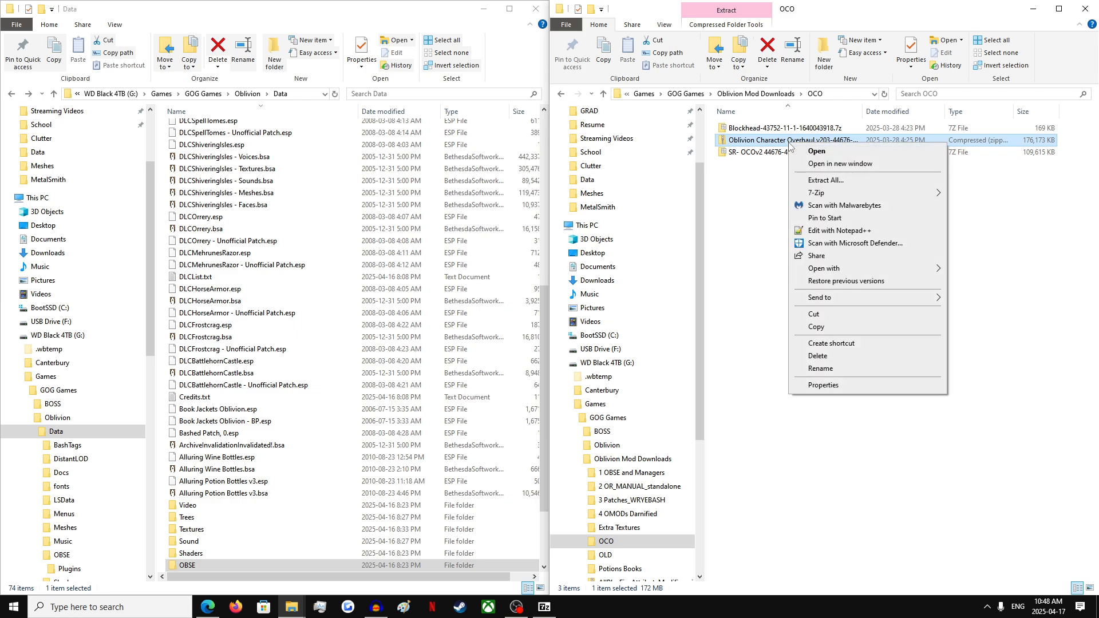
{"action": "left_click", "coordinate": [761, 194]}
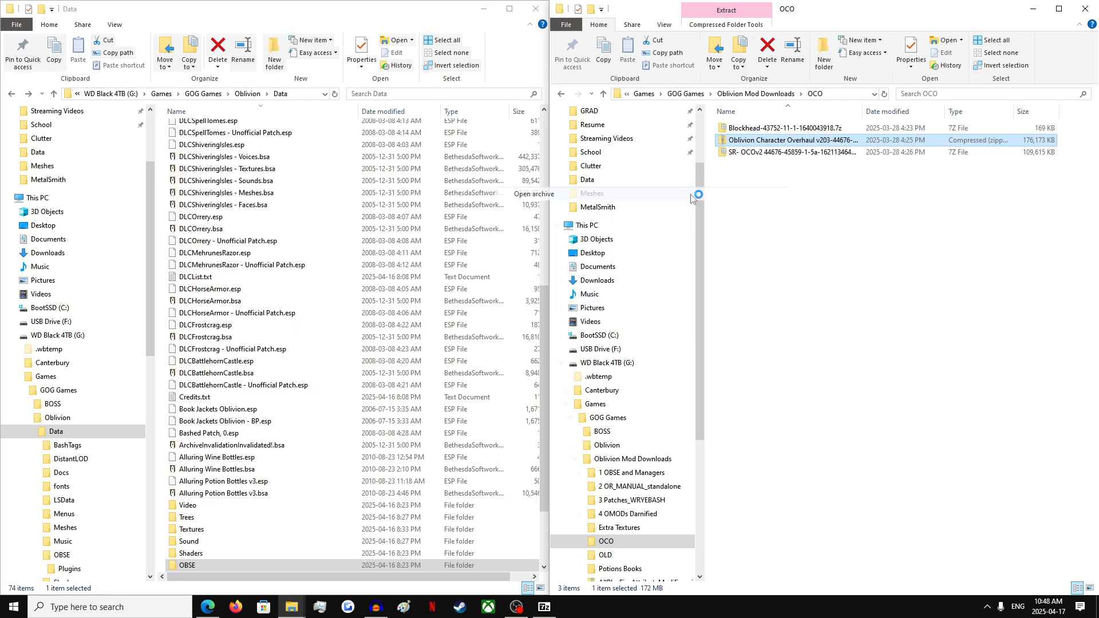
{"action": "double_click", "coordinate": [327, 224]}
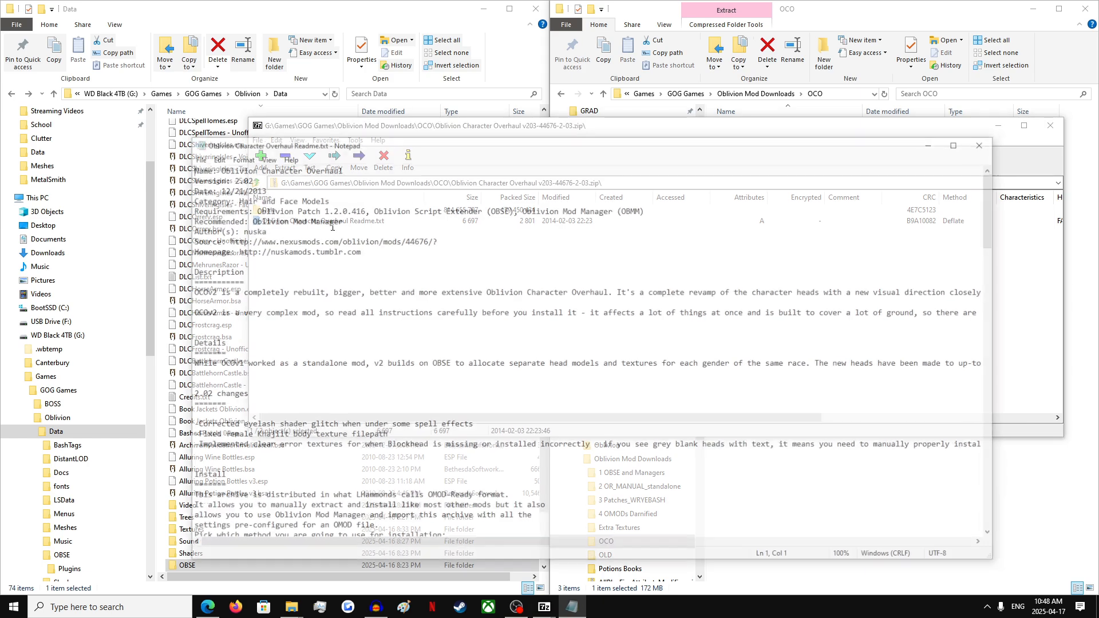
{"action": "scroll", "coordinate": [660, 317], "scroll_direction": "down", "scroll_amount": 8}
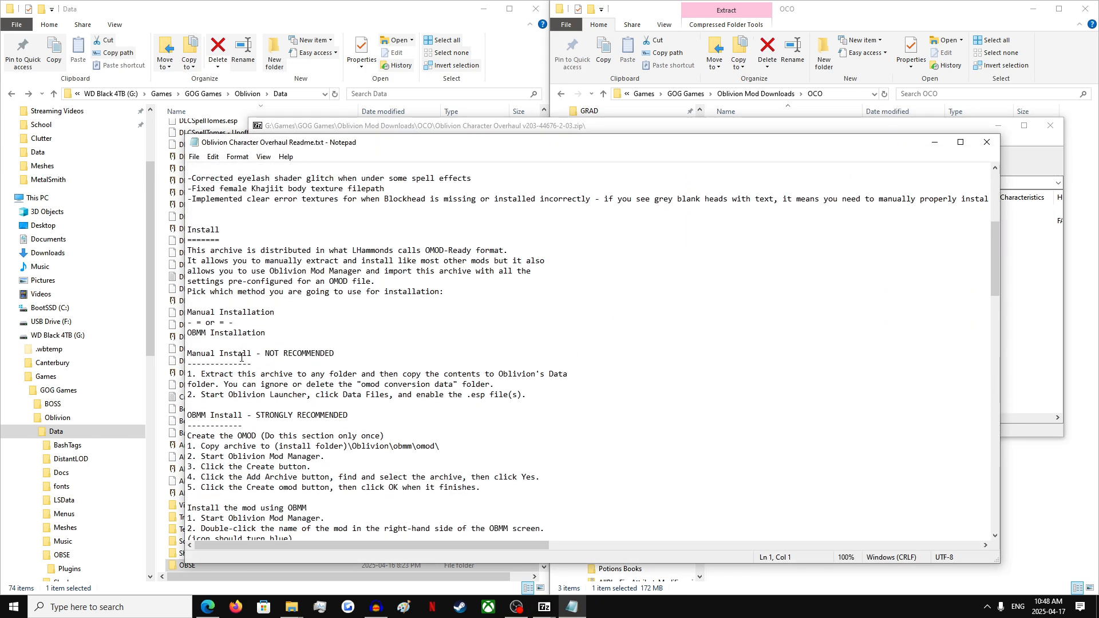
{"action": "scroll", "coordinate": [259, 318], "scroll_direction": "down", "scroll_amount": 3}
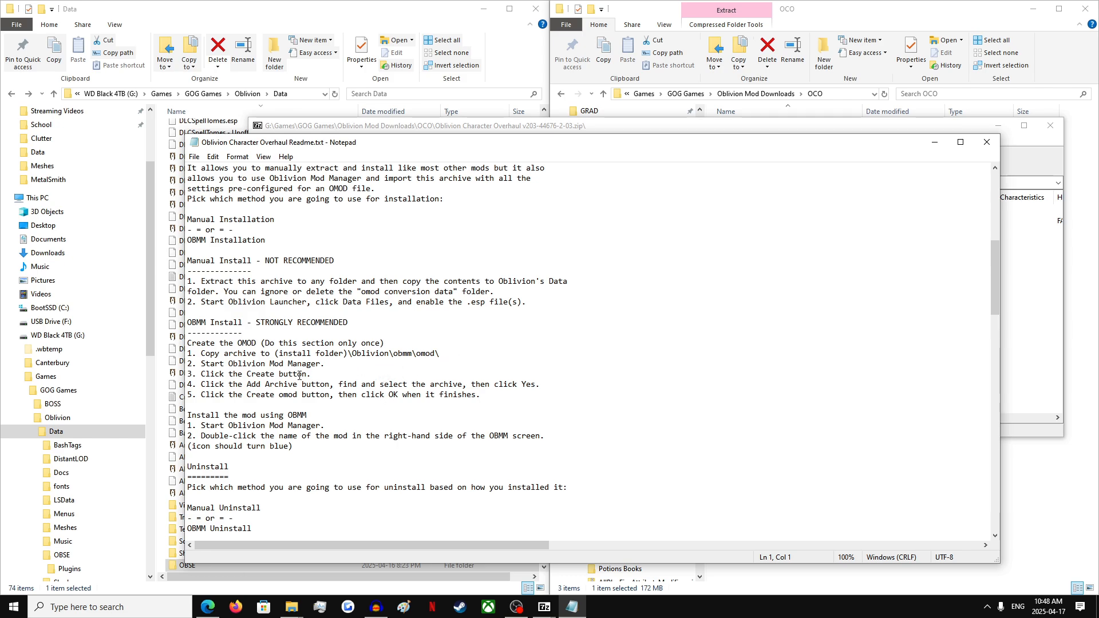
- Finish reading the OBMM install instructions, and close the readme and the Oblivion Character Overhaul archive
{"action": "left_click_drag", "start_coordinate": [329, 374], "coordinate": [202, 376]}
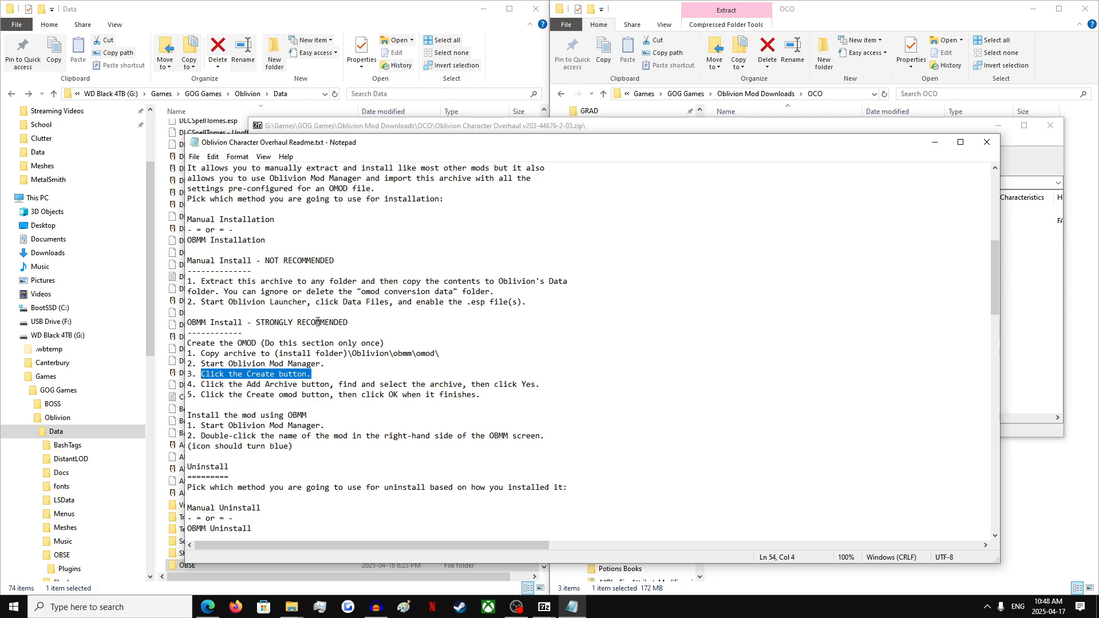
{"action": "left_click", "coordinate": [986, 142]}
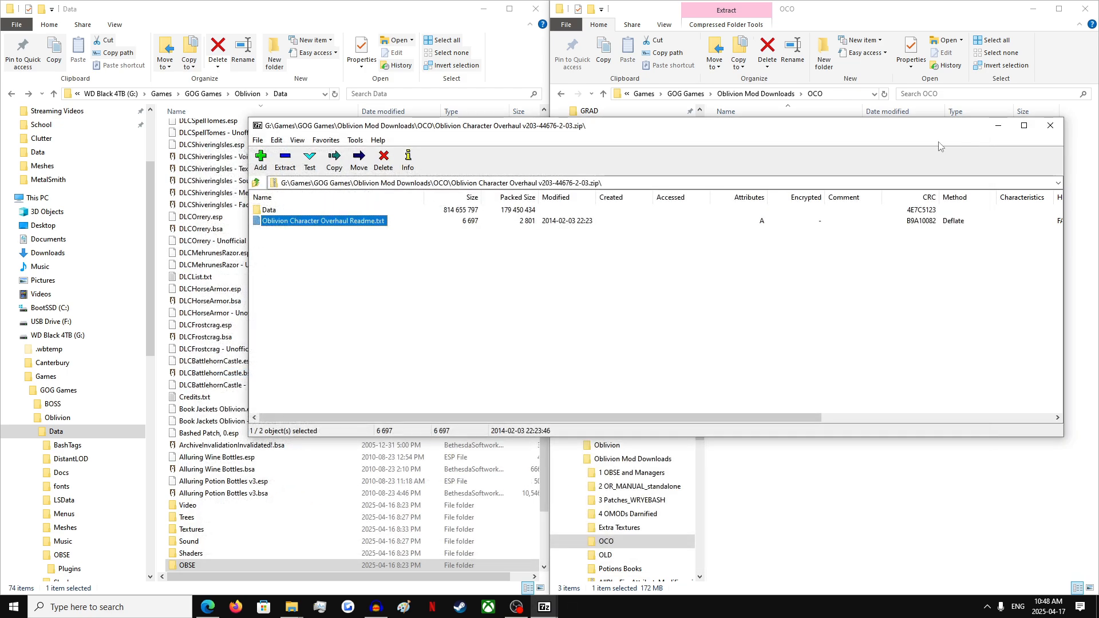
{"action": "left_click", "coordinate": [1050, 125]}
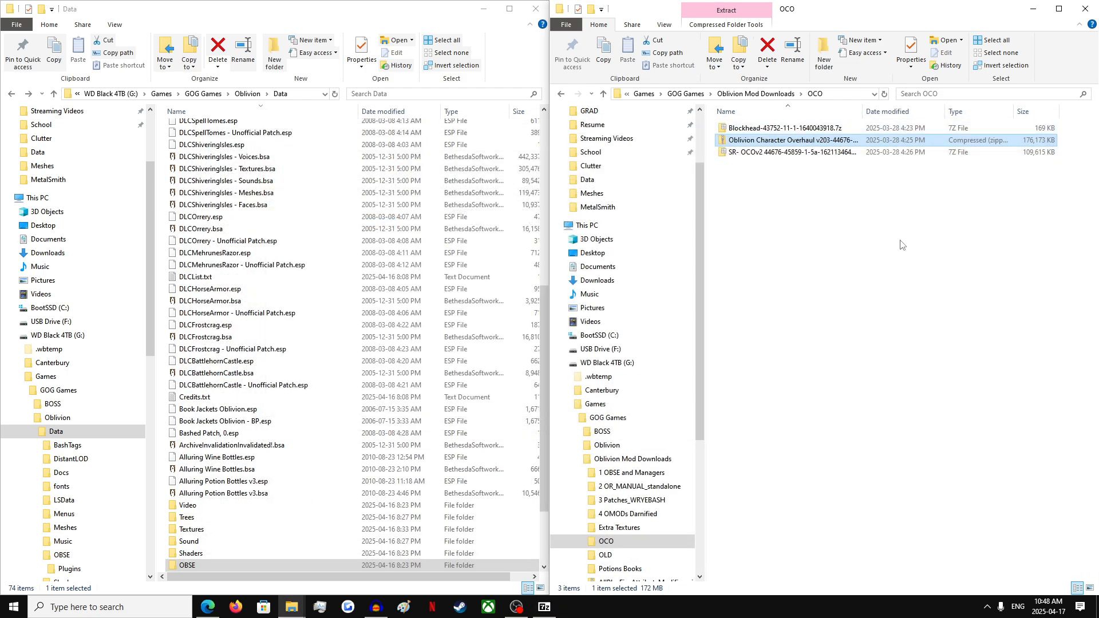
- Clear the Data folder window away, open Oblivion Mod Manager from the desktop, and start a new omod named Oblivion Character Overhaul
{"action": "left_click", "coordinate": [483, 10]}
{"action": "double_click", "coordinate": [152, 118]}
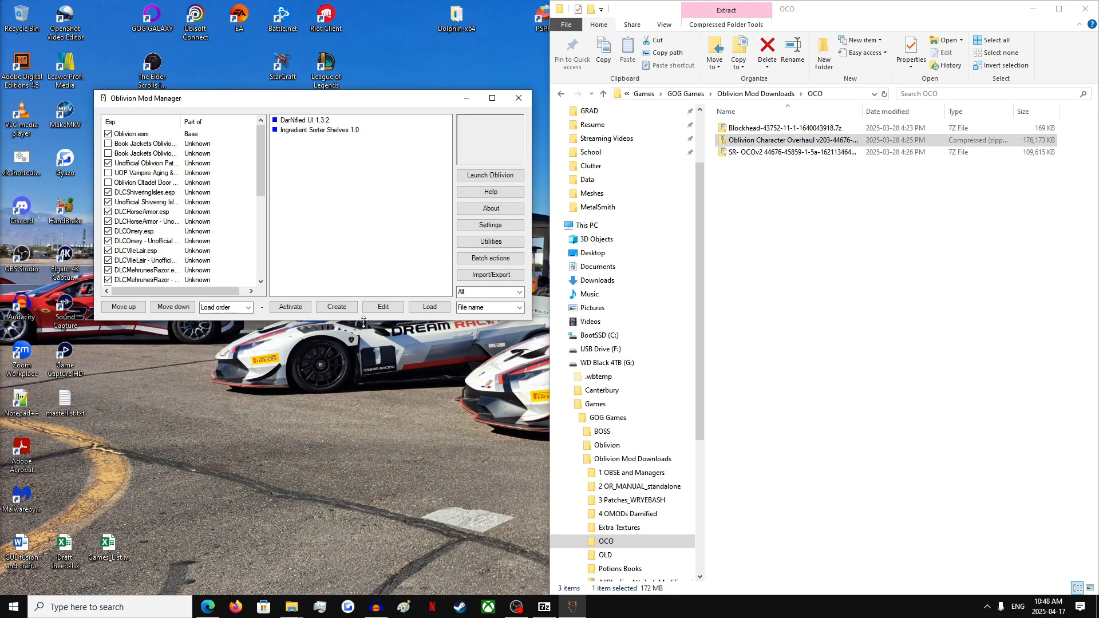
{"action": "left_click", "coordinate": [338, 308]}
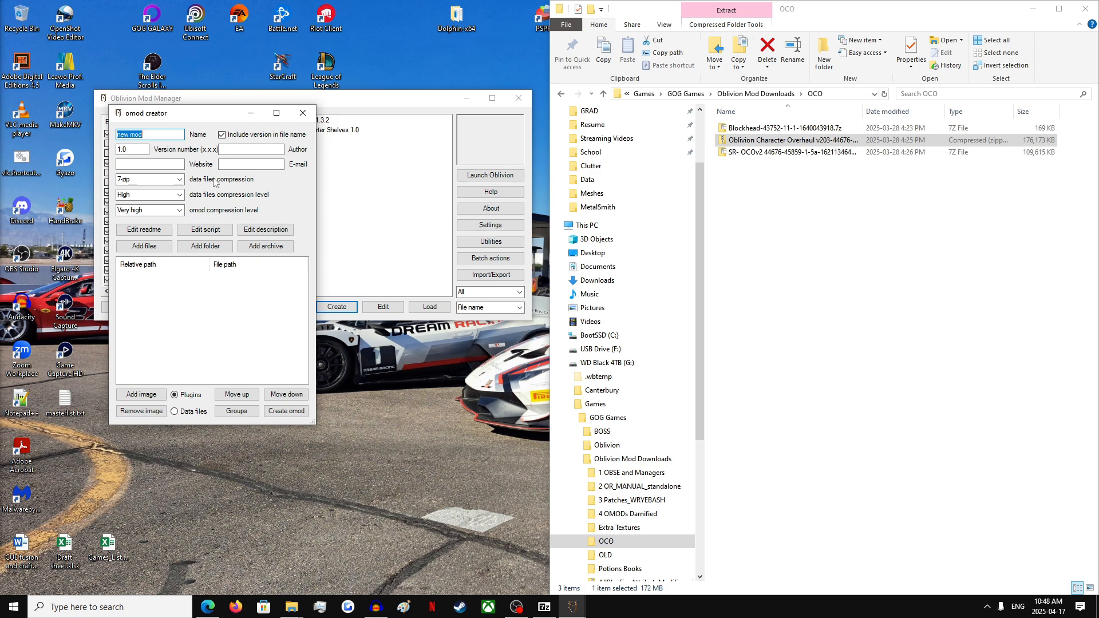
{"action": "type", "text": "Obl"}
{"action": "type", "text": "ivion Character Overhaul"}
- Add the archive Oblivion Character Overhaul v203-44676-2-03.zip from the Oblivion Mod Downloads\OCO folder to the omod
{"action": "left_click", "coordinate": [249, 247]}
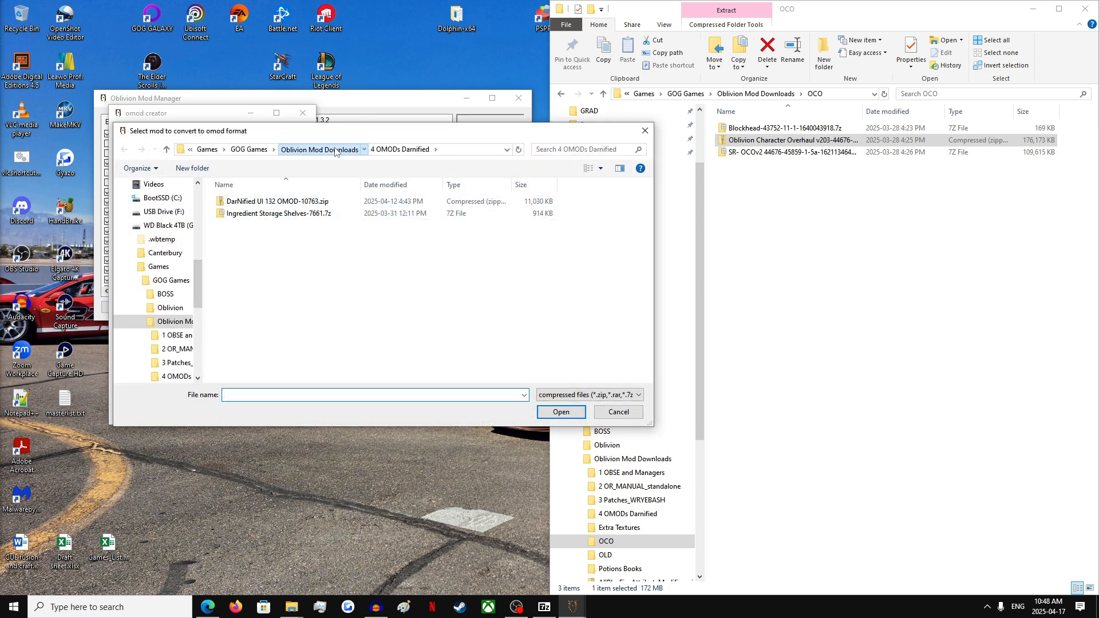
{"action": "left_click", "coordinate": [335, 150]}
{"action": "double_click", "coordinate": [243, 262]}
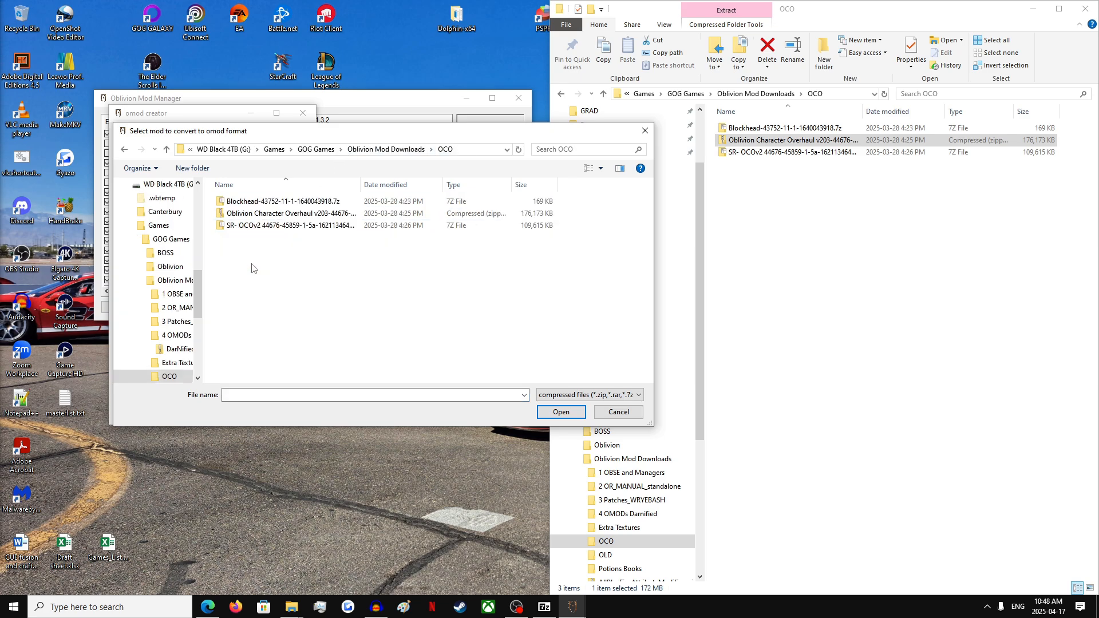
{"action": "left_click", "coordinate": [271, 216]}
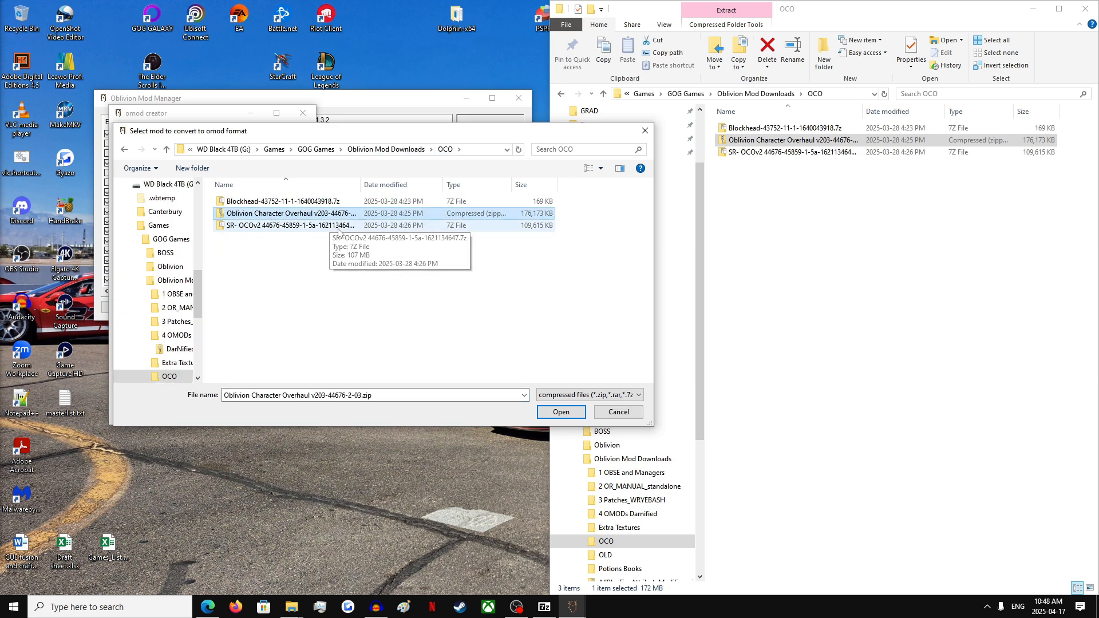
{"action": "left_click", "coordinate": [564, 412]}
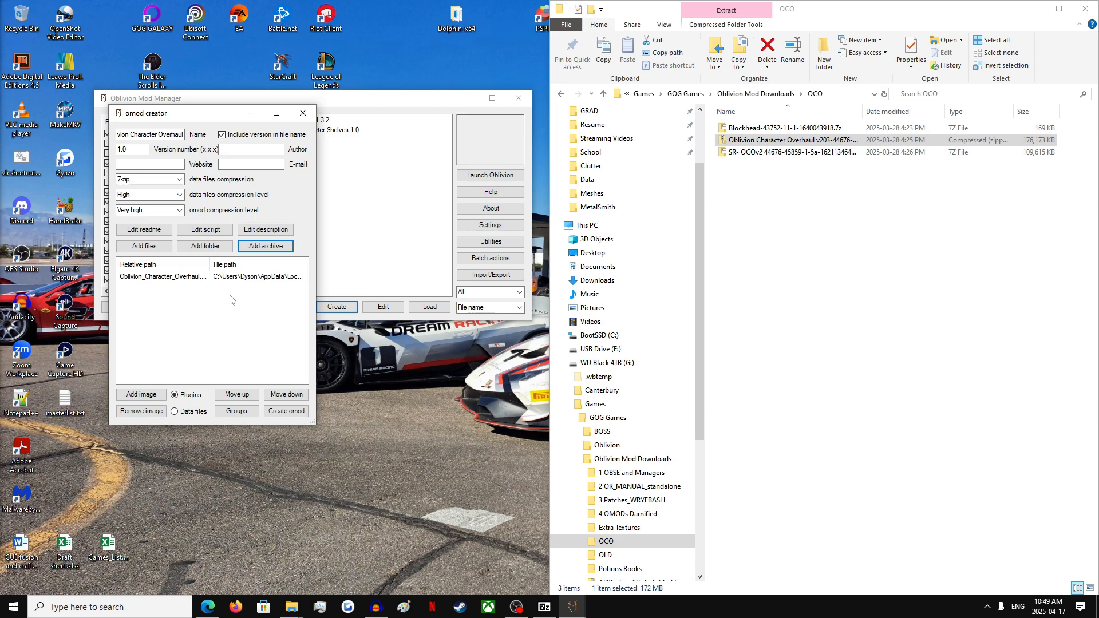
- Create the Oblivion Character Overhaul omod without a description, wait for compression to finish, and acknowledge the completion message
{"action": "left_click", "coordinate": [289, 413]}
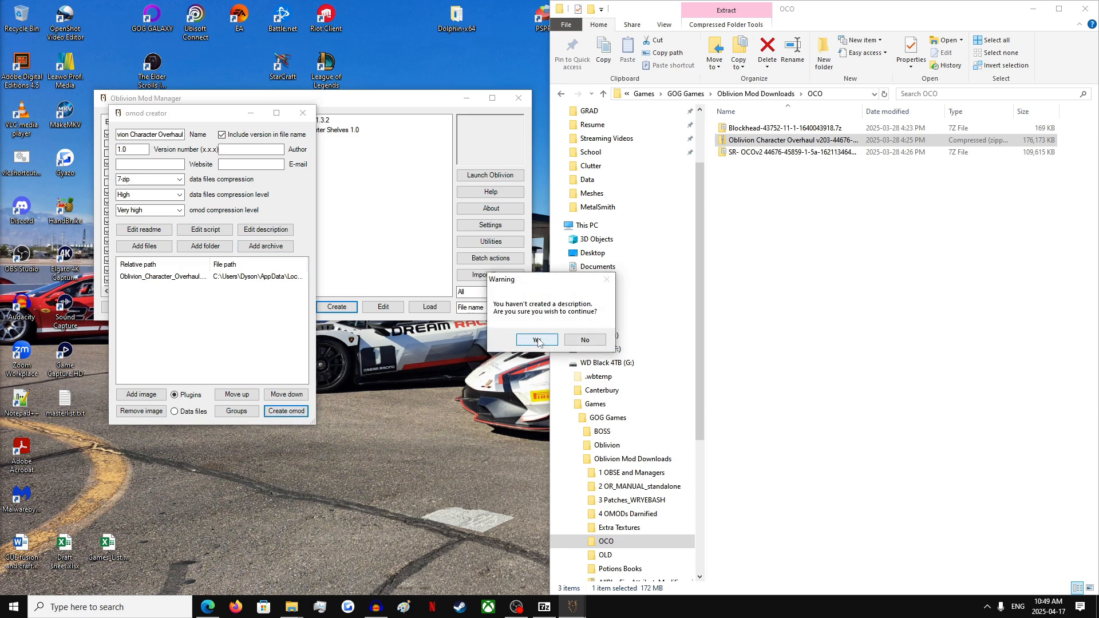
{"action": "left_click", "coordinate": [537, 340]}
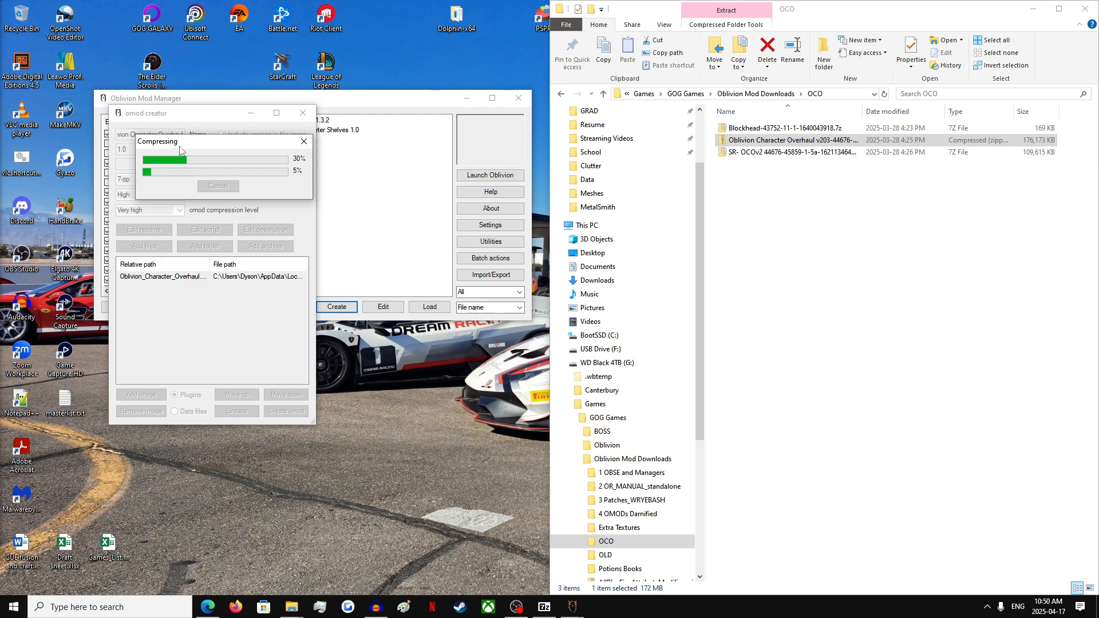
{"action": "double_click", "coordinate": [792, 153]}
{"action": "left_click", "coordinate": [1003, 125]}
{"action": "left_click", "coordinate": [893, 229]}
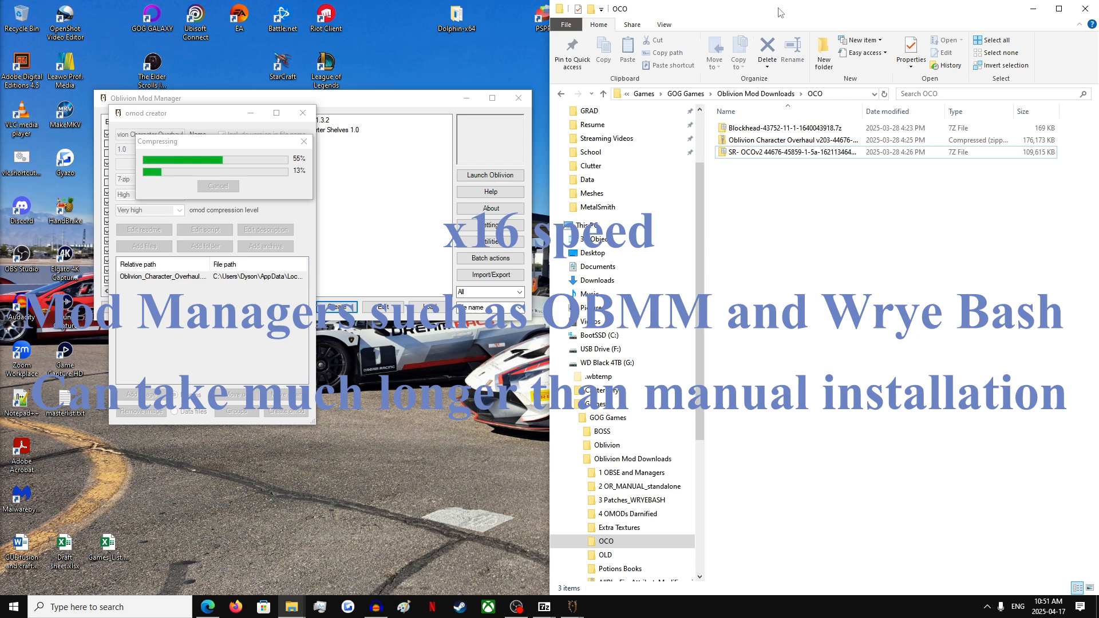
{"action": "left_click", "coordinate": [219, 149]}
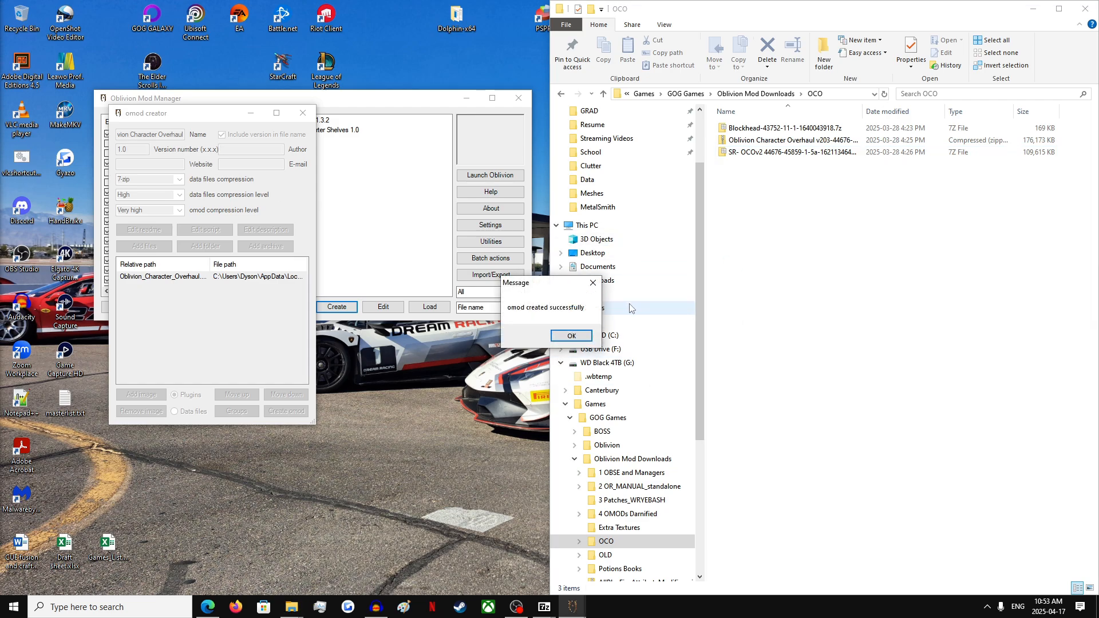
{"action": "left_click", "coordinate": [564, 339]}
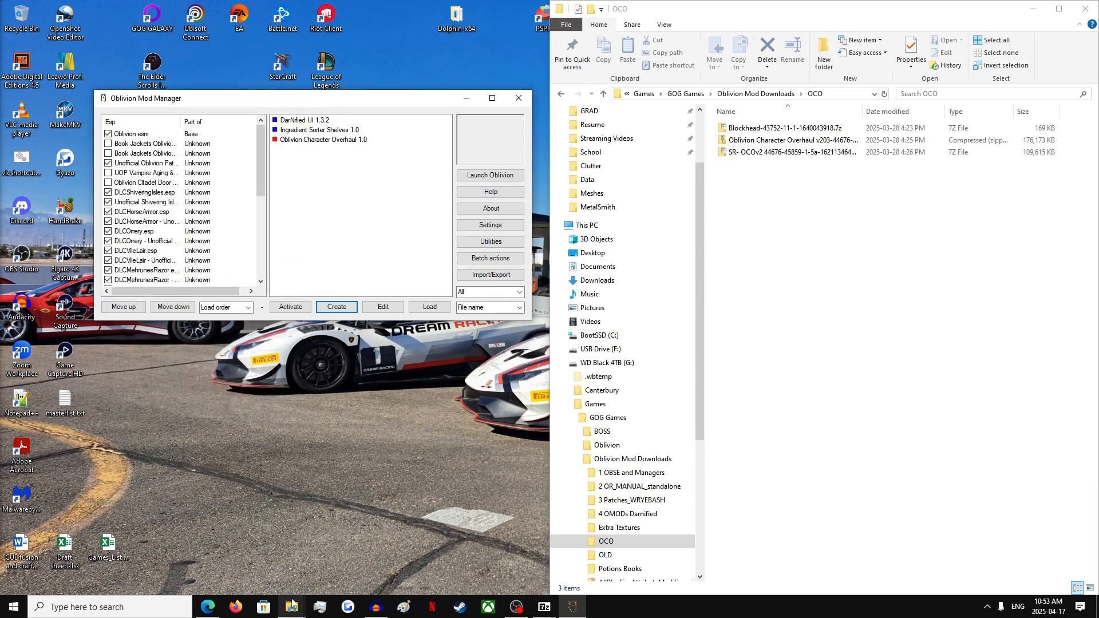
- Check the game's obmm\mods folder for the new omod file, return to the Oblivion folder, and minimize its window
{"action": "mouse_move", "coordinate": [292, 612]}
{"action": "left_click", "coordinate": [216, 560]}
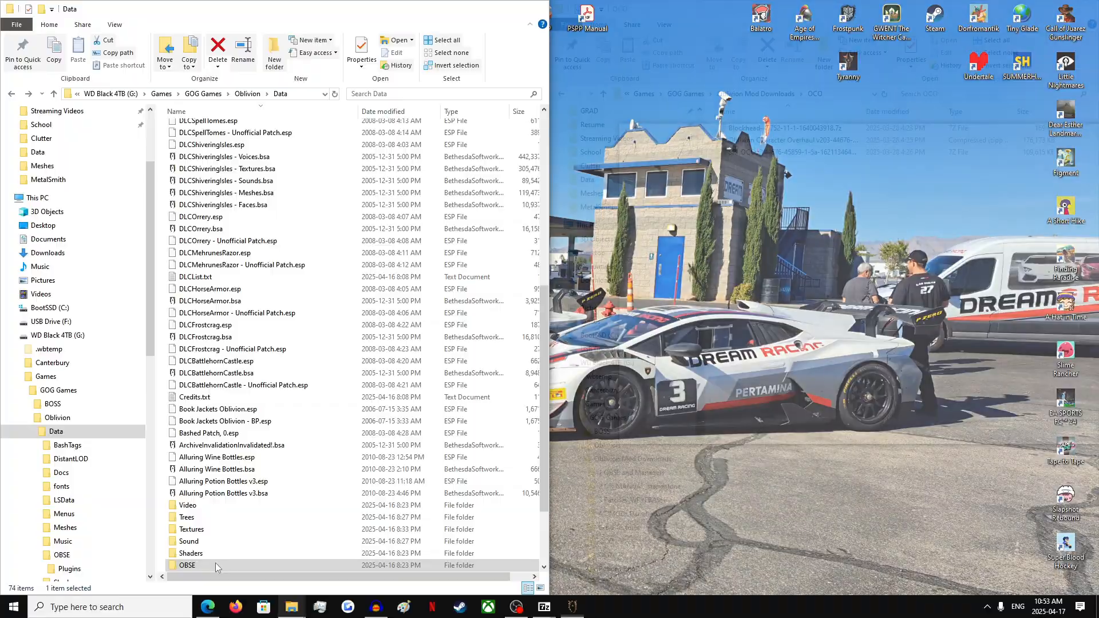
{"action": "left_click", "coordinate": [246, 94]}
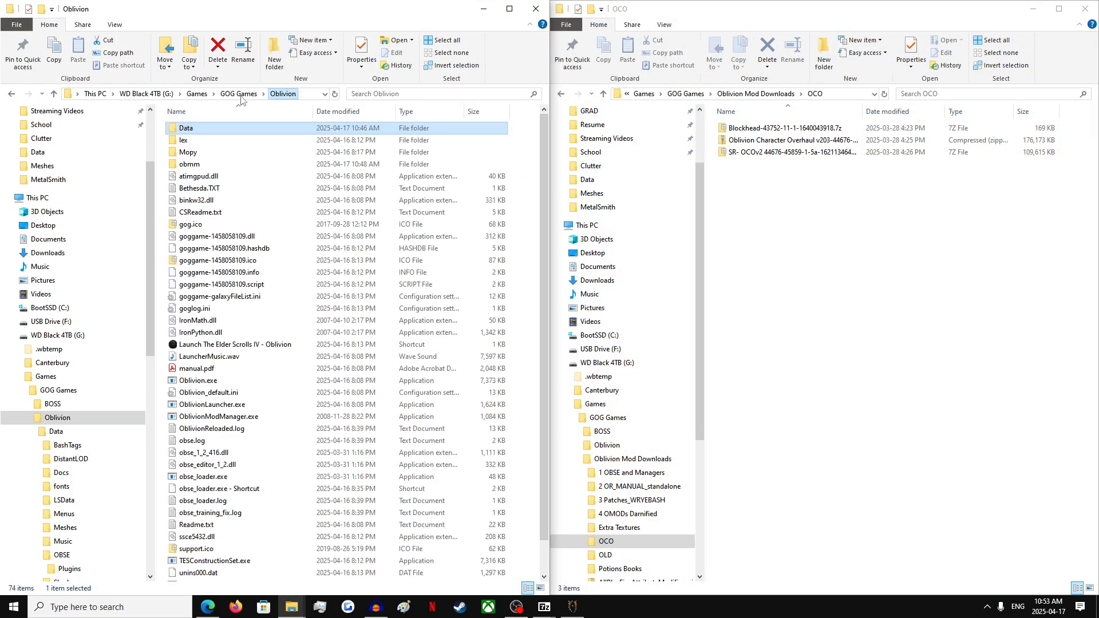
{"action": "double_click", "coordinate": [219, 166]}
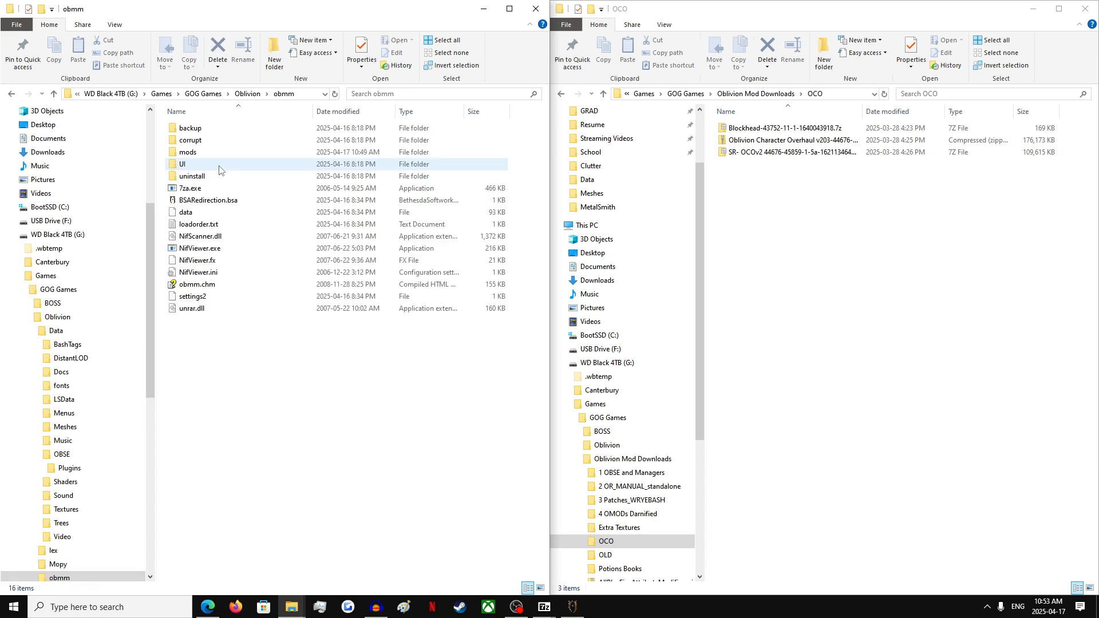
{"action": "double_click", "coordinate": [253, 156]}
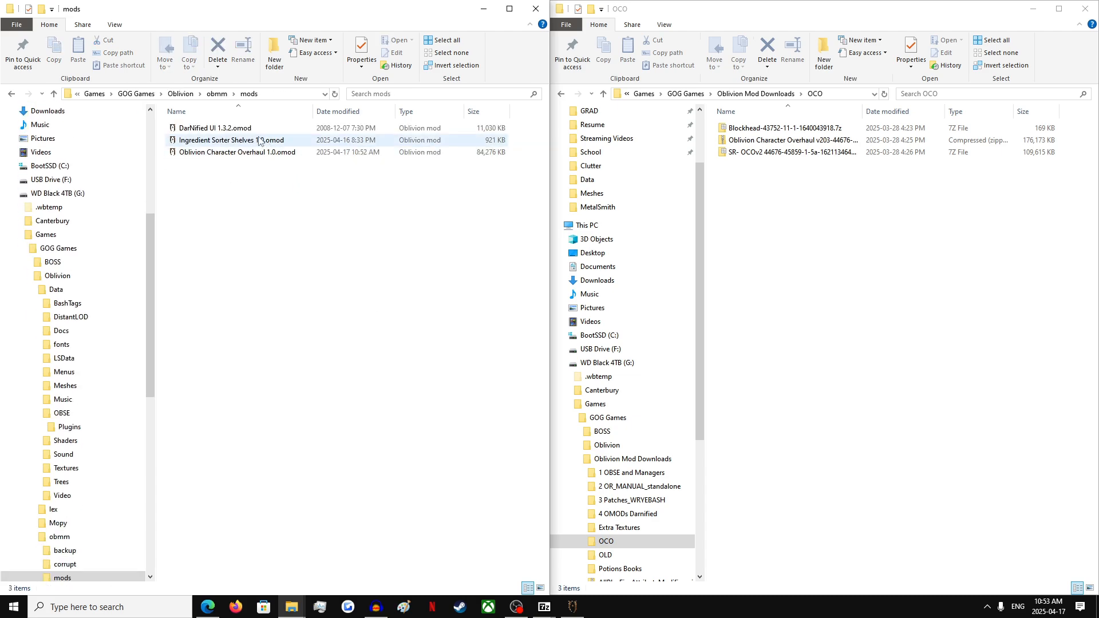
{"action": "left_click", "coordinate": [176, 95]}
{"action": "left_click", "coordinate": [484, 9]}
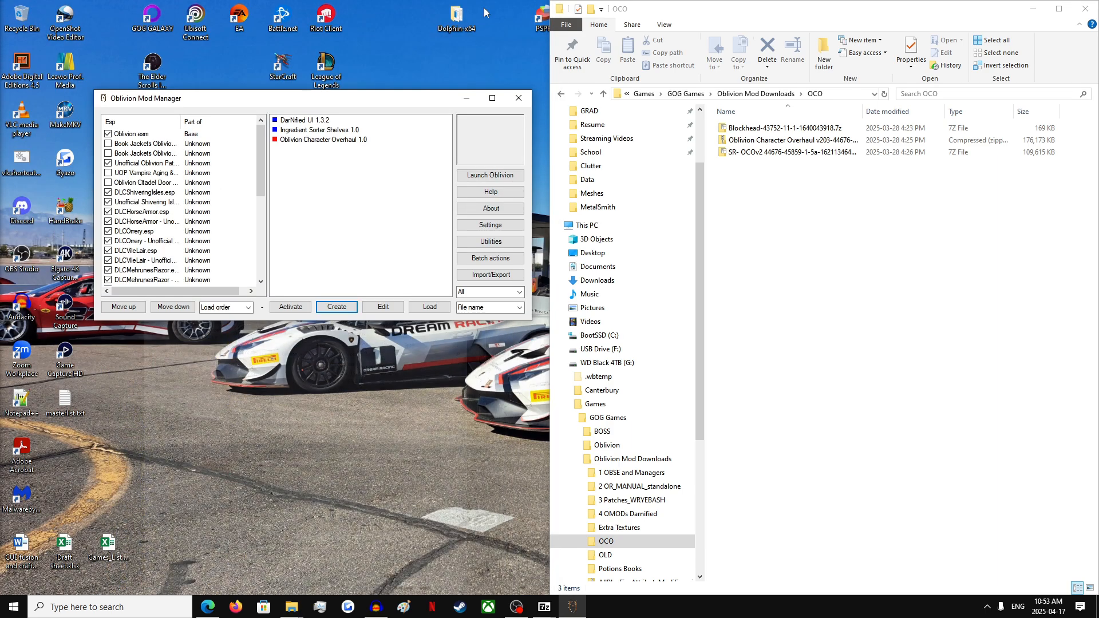
- Activate the Oblivion Character Overhaul 1.0 omod, declining warnings about file conflicts
{"action": "left_click", "coordinate": [320, 140]}
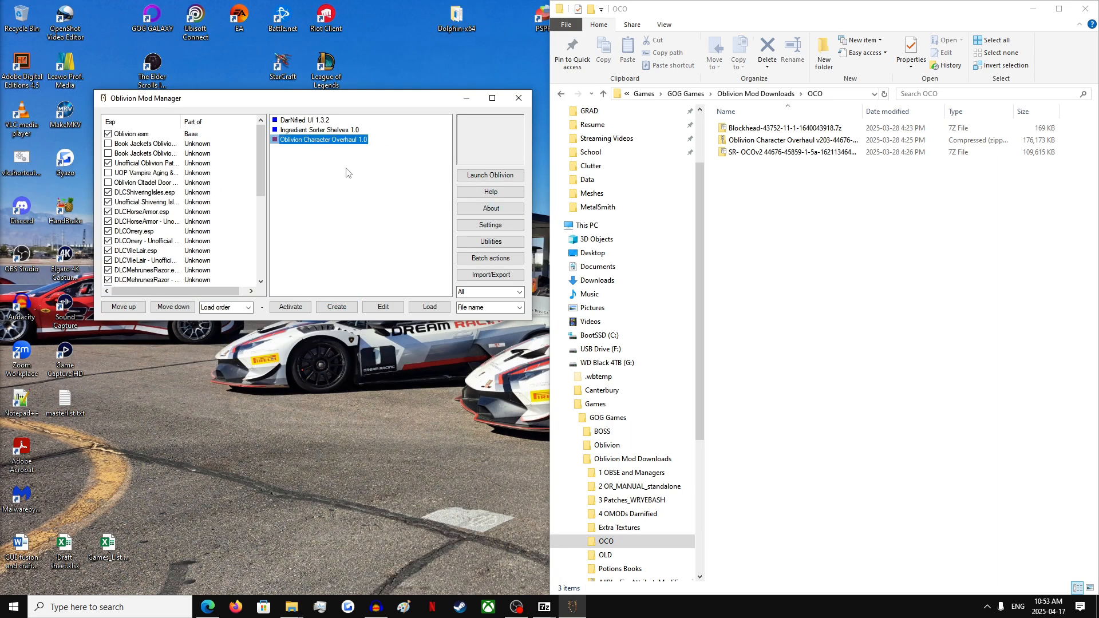
{"action": "left_click", "coordinate": [287, 309]}
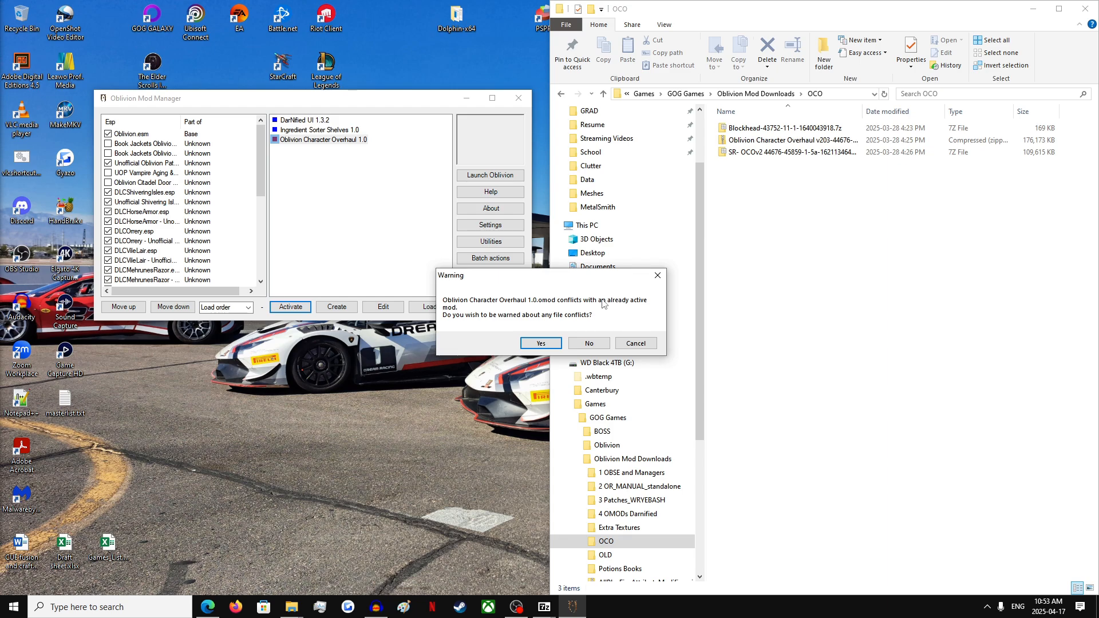
{"action": "left_click", "coordinate": [589, 343]}
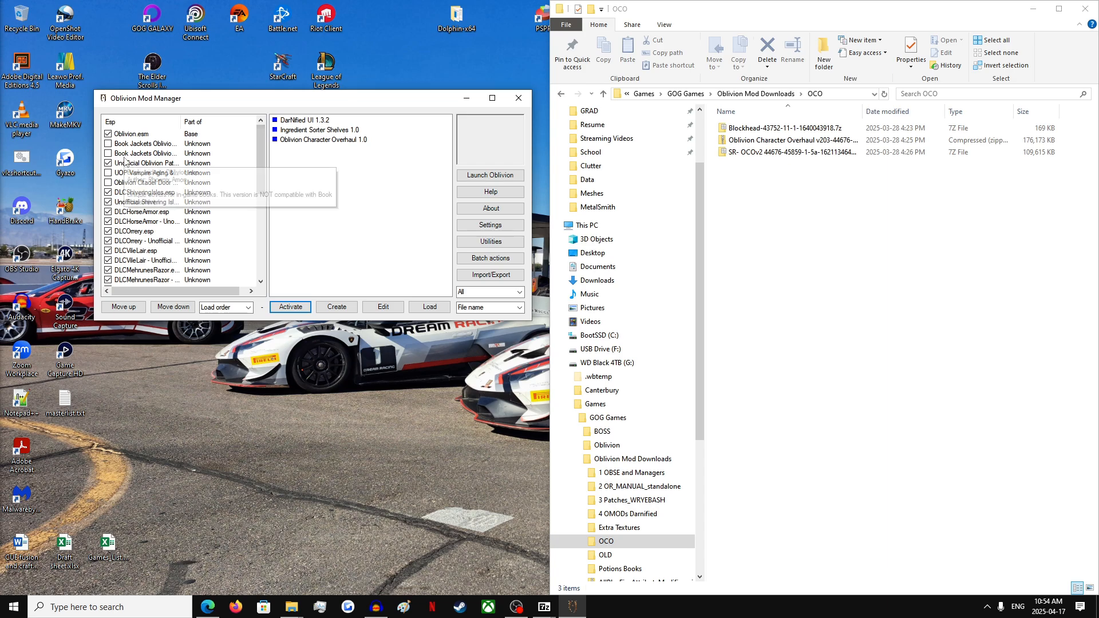
- Widen the plugin name column and enable Book Jackets Oblivion.esp, Alluring Potion Bottles v3.esp and Alluring Wine Bottles.esp
{"action": "left_click_drag", "start_coordinate": [181, 122], "coordinate": [222, 121]}
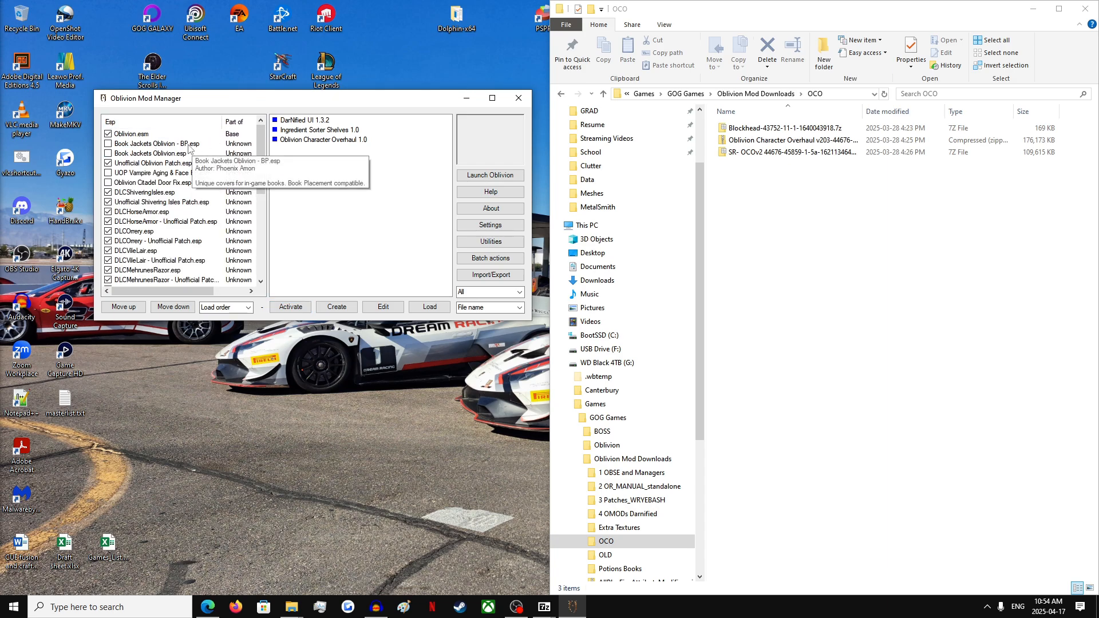
{"action": "left_click", "coordinate": [109, 154]}
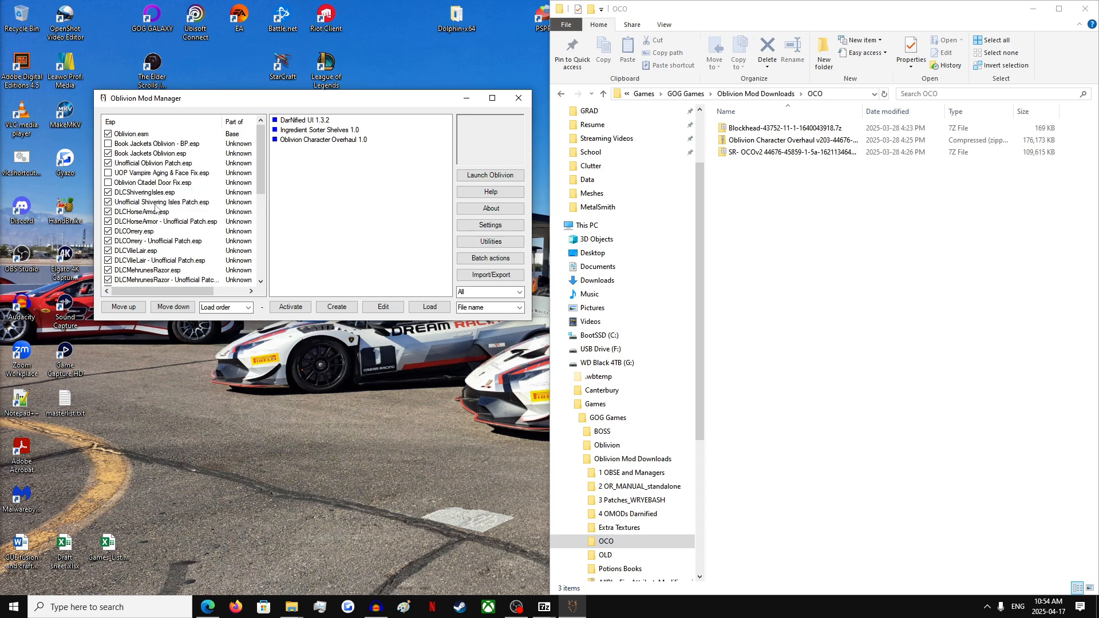
{"action": "scroll", "coordinate": [190, 225], "scroll_direction": "down", "scroll_amount": 7}
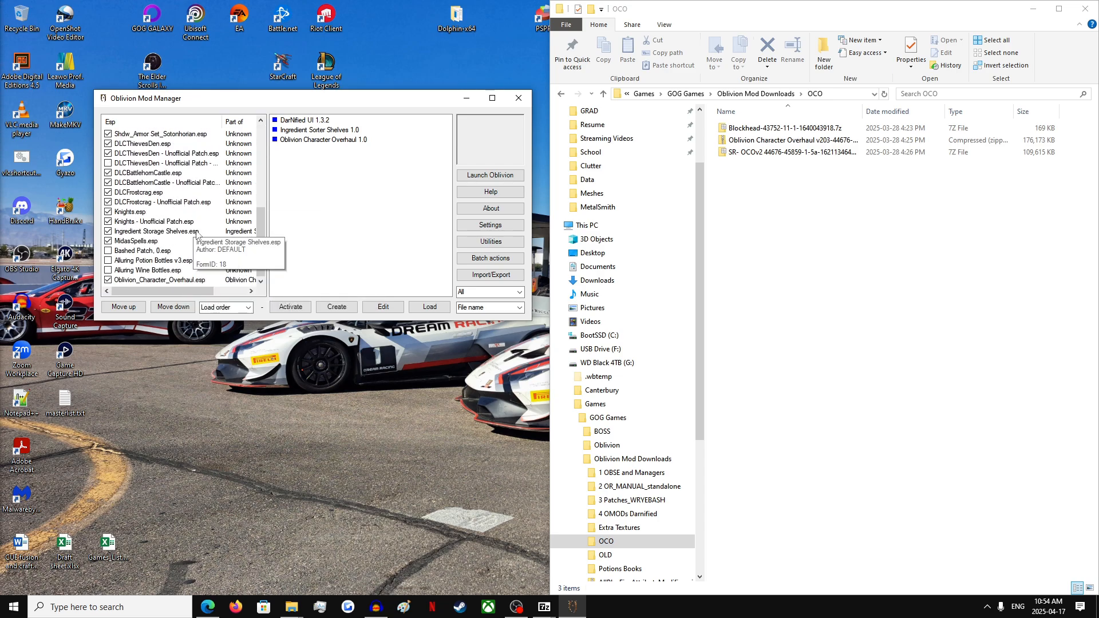
{"action": "left_click", "coordinate": [108, 261]}
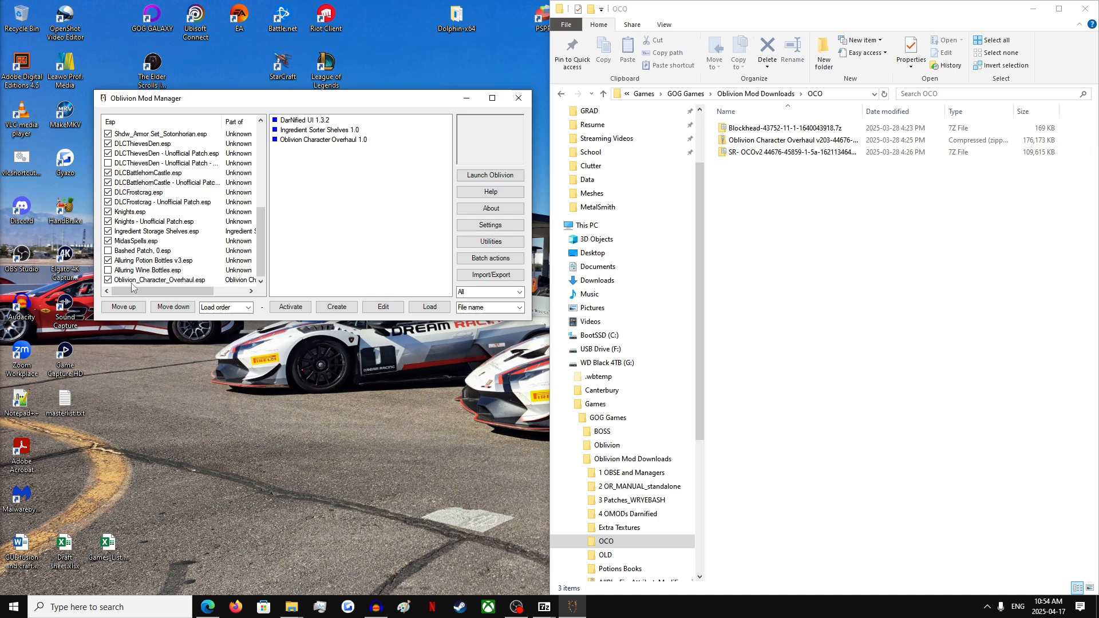
{"action": "left_click", "coordinate": [109, 271]}
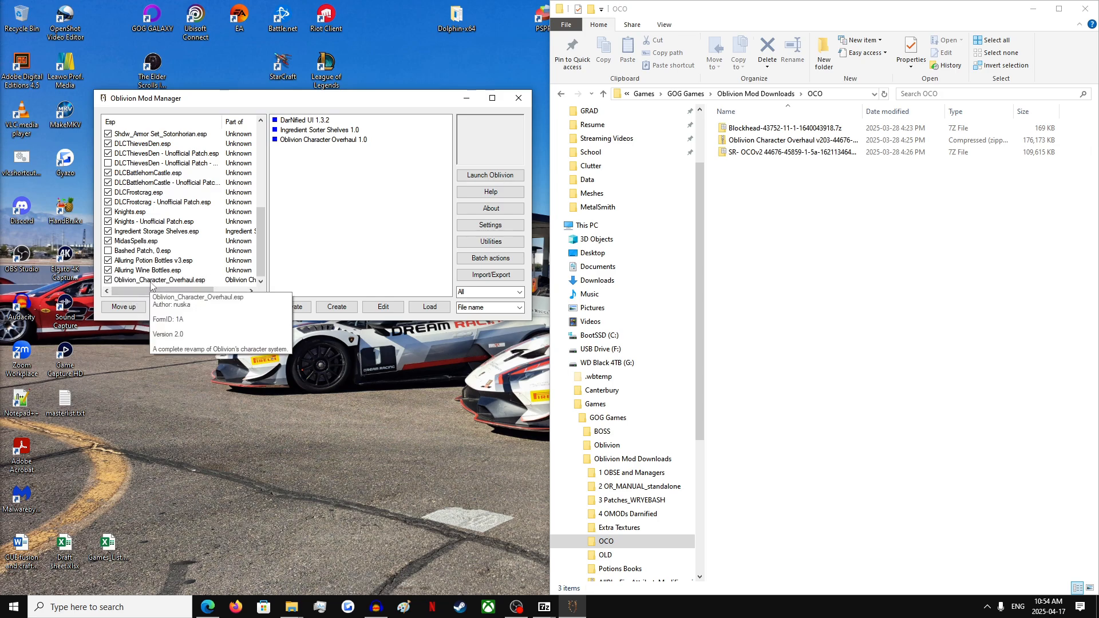
{"action": "scroll", "coordinate": [166, 200], "scroll_direction": "up", "scroll_amount": 5}
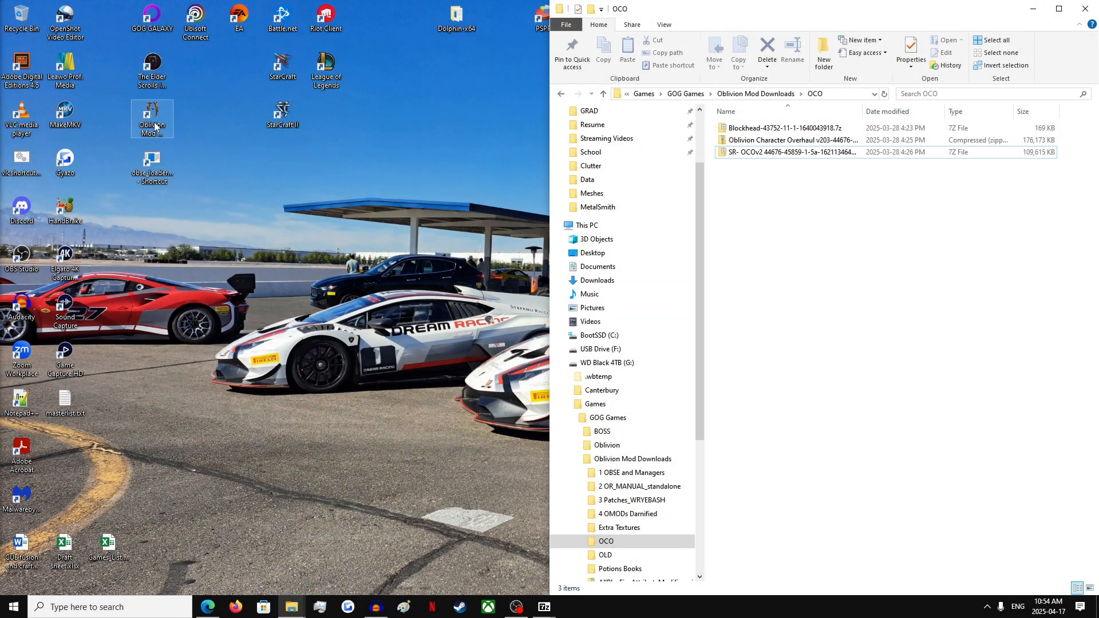
- Restore the Oblivion folder window, look over the activated mods in Oblivion Mod Manager, and close the manager
{"action": "left_click", "coordinate": [293, 608]}
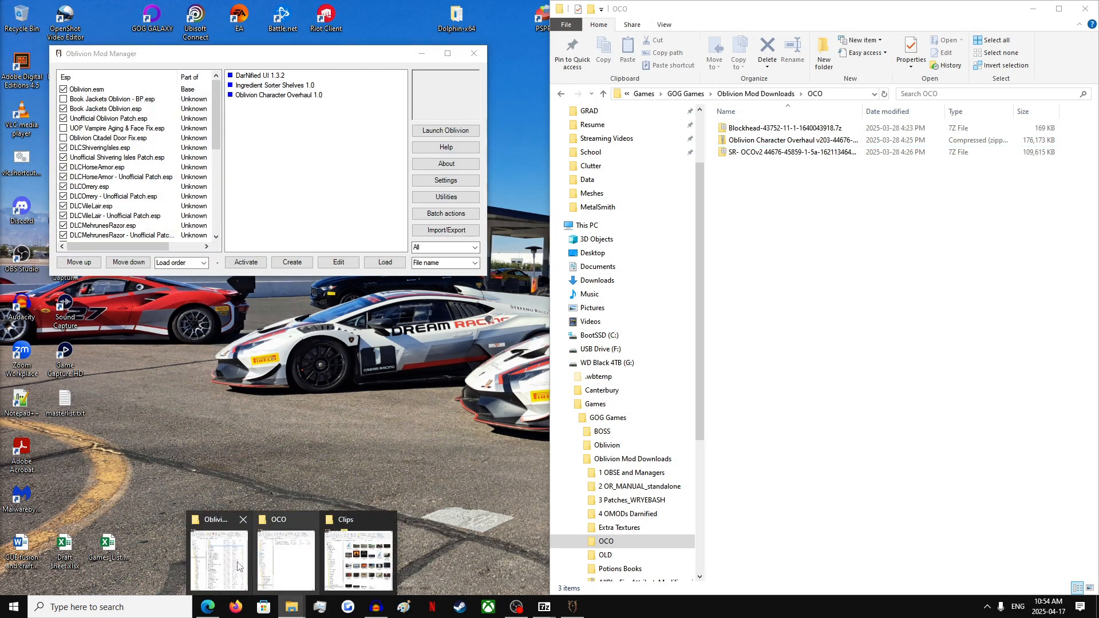
{"action": "left_click", "coordinate": [229, 555]}
{"action": "left_click", "coordinate": [572, 607]}
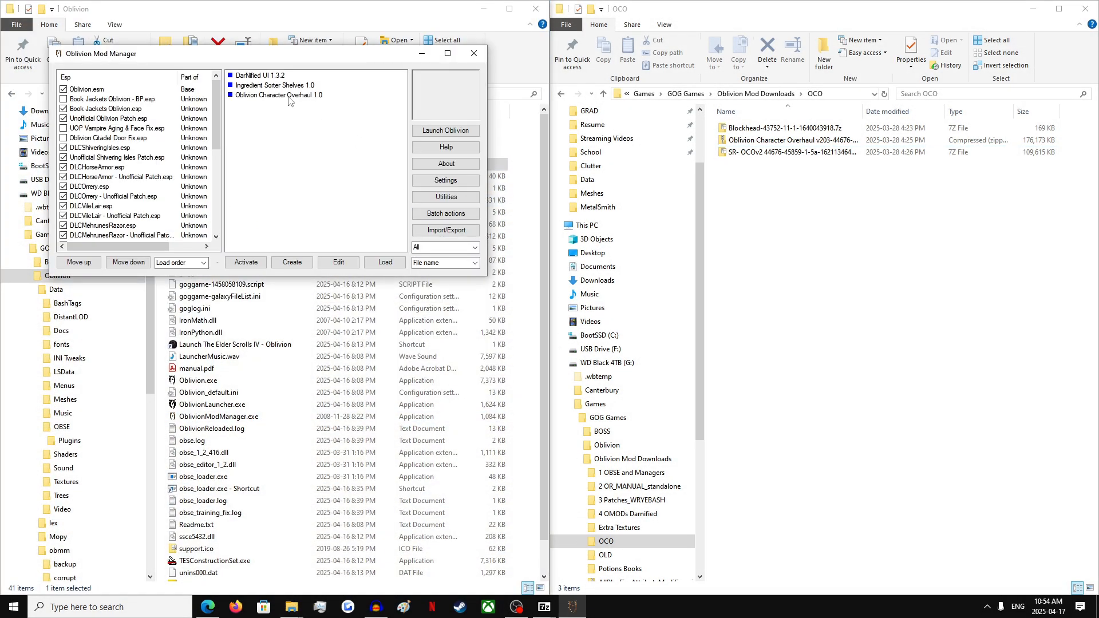
{"action": "left_click", "coordinate": [472, 55]}
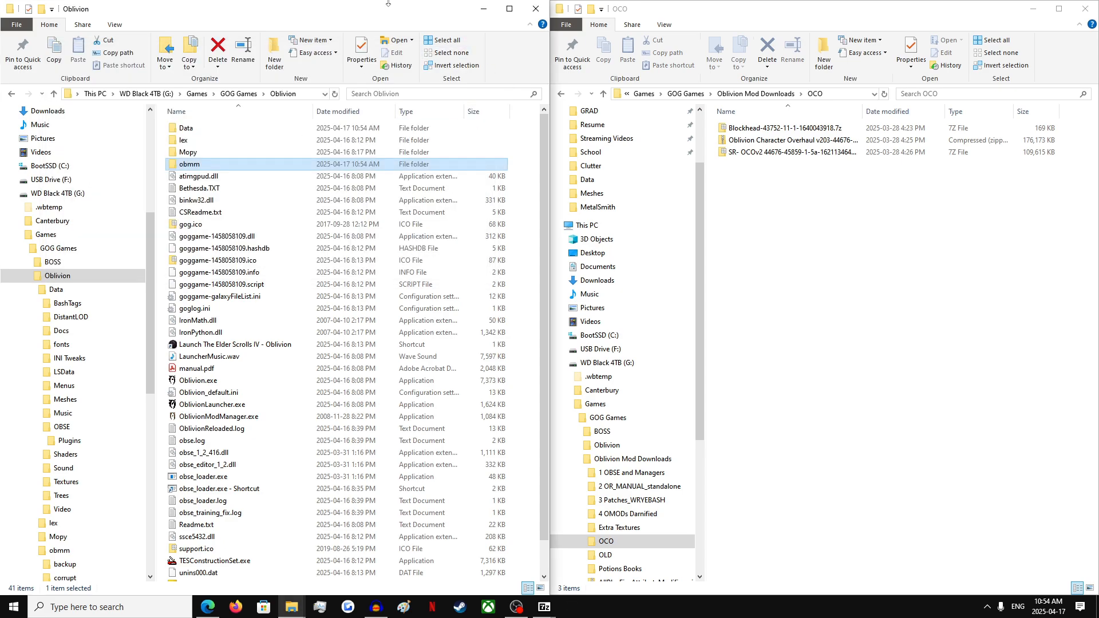
- Open the SR- OCOv2 archive with 7-Zip, enter its data folder, and move its window clear of the Oblivion folder listing
{"action": "left_click", "coordinate": [795, 152]}
{"action": "right_click", "coordinate": [793, 153]}
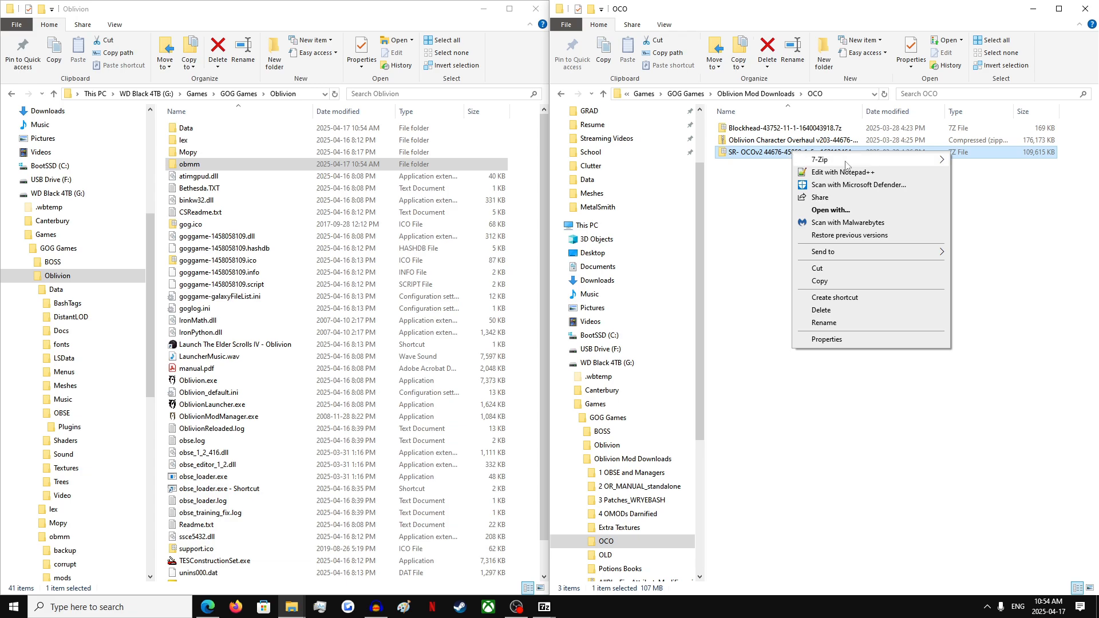
{"action": "mouse_move", "coordinate": [812, 162]}
{"action": "left_click", "coordinate": [687, 161]}
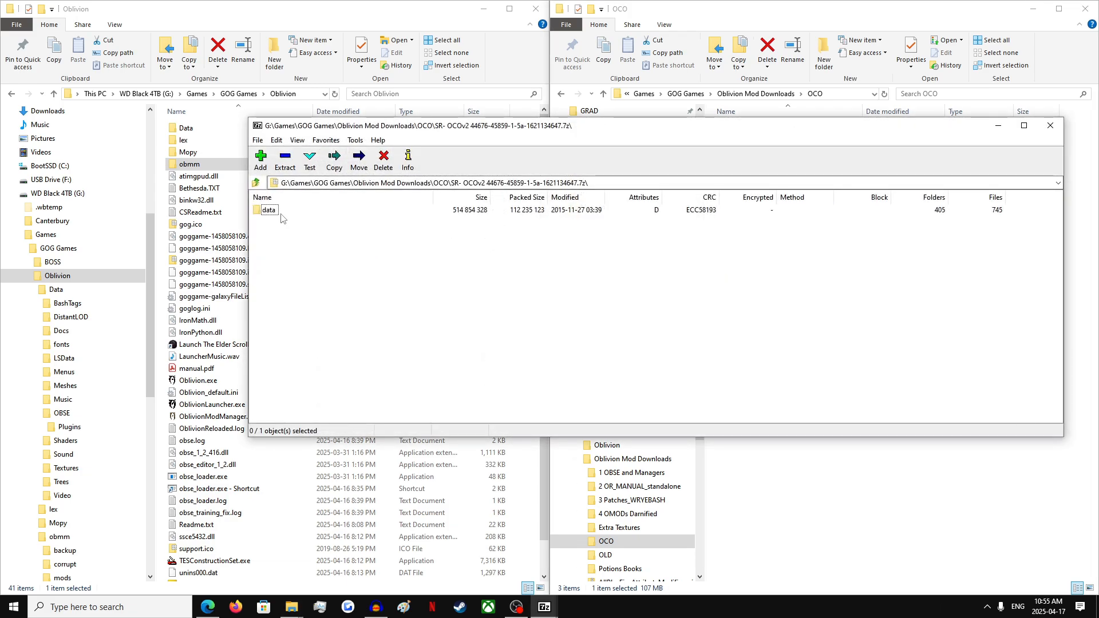
{"action": "double_click", "coordinate": [269, 210]}
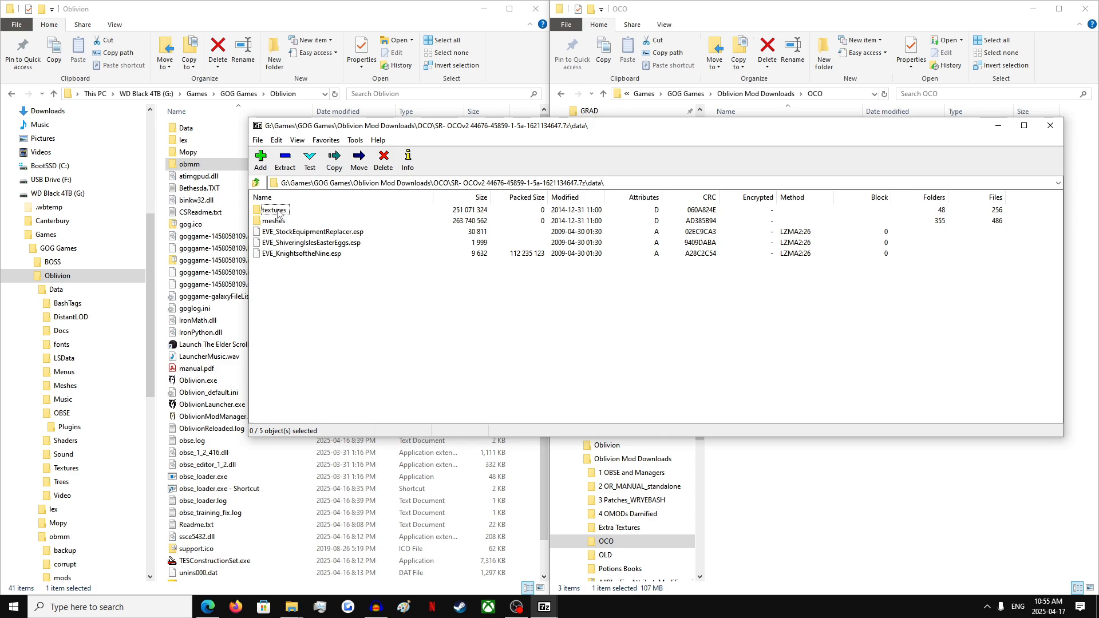
{"action": "left_click_drag", "start_coordinate": [424, 134], "coordinate": [769, 147]}
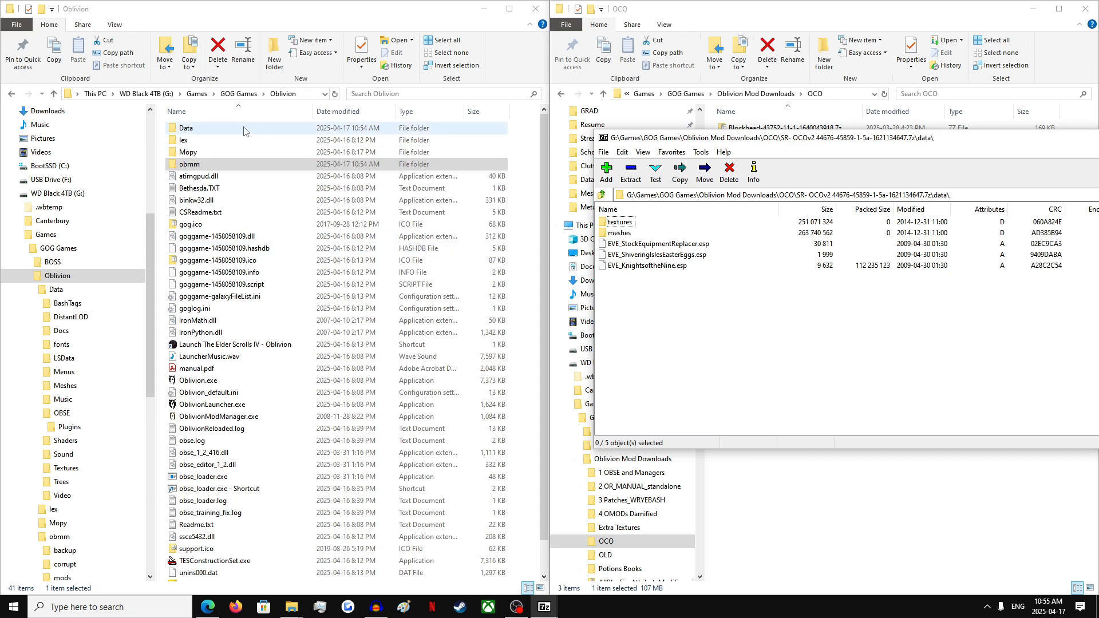
- Copy all folders and EVE plugins from the SR- OCOv2 archive into Oblivion's Data folder, replacing existing files, and close the archive
{"action": "double_click", "coordinate": [260, 130]}
{"action": "left_click", "coordinate": [625, 222]}
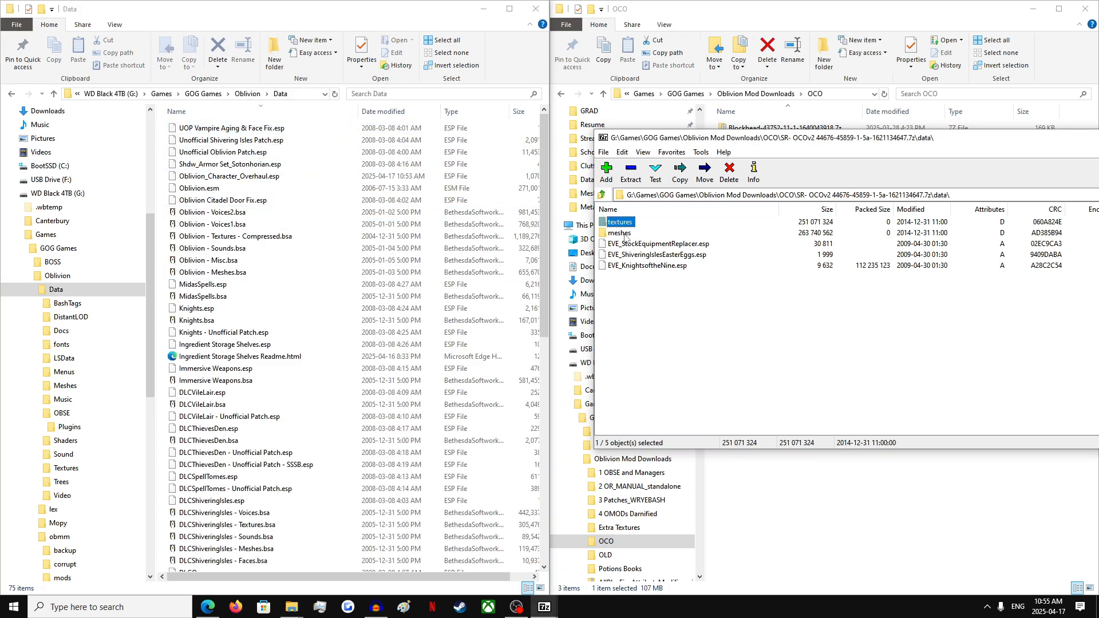
{"action": "left_click", "coordinate": [638, 268], "text": "shift"}
{"action": "left_click_drag", "start_coordinate": [263, 293], "coordinate": [216, 252]}
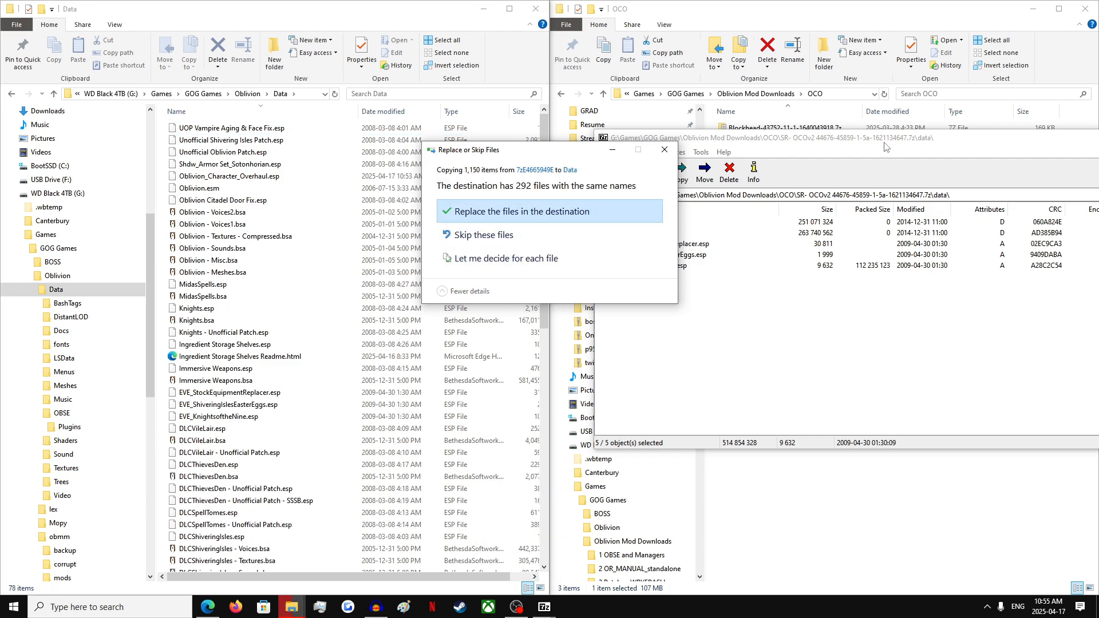
{"action": "left_click", "coordinate": [533, 211]}
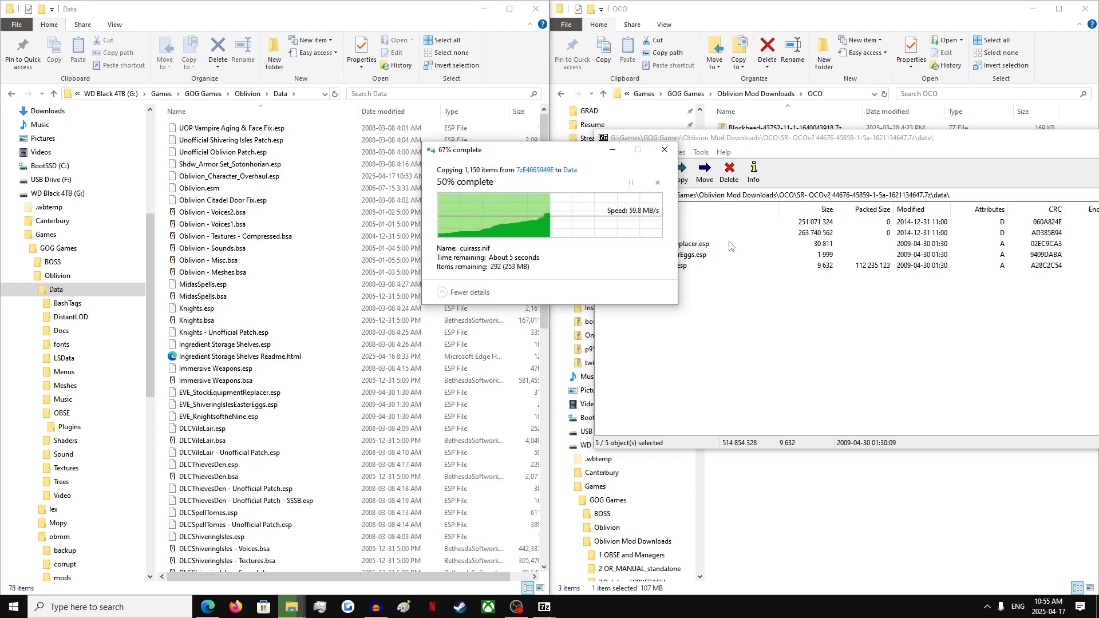
{"action": "left_click_drag", "start_coordinate": [918, 137], "coordinate": [547, 140]}
{"action": "left_click", "coordinate": [1021, 141]}
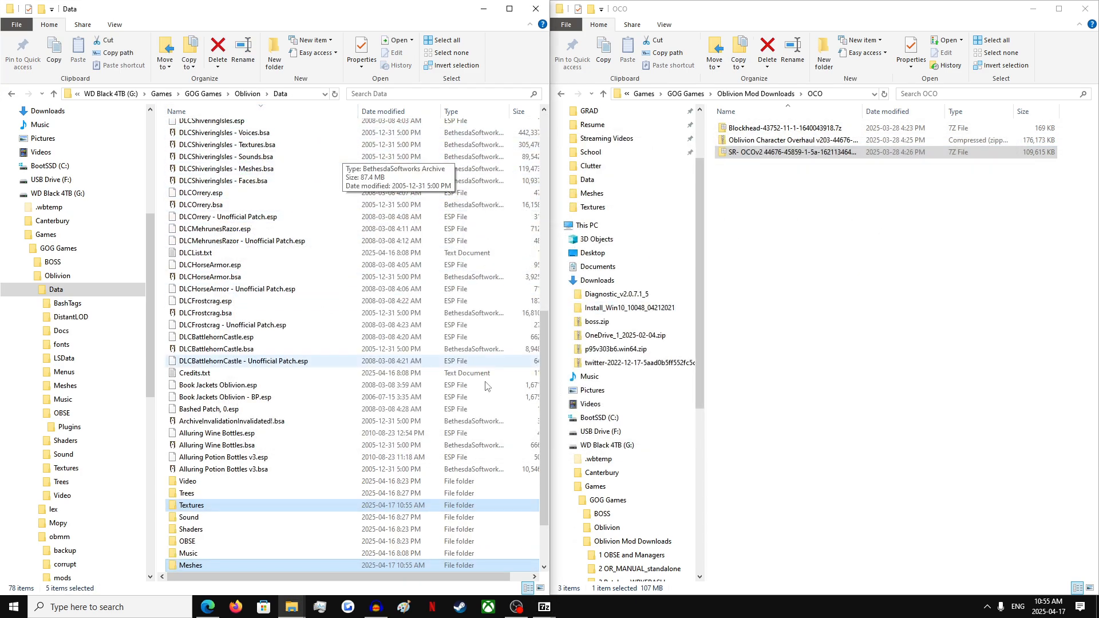
- Switch to the browser and look through the Nexus pages for the weapon, amulet, food and tree texture mods
{"action": "left_click", "coordinate": [484, 9]}
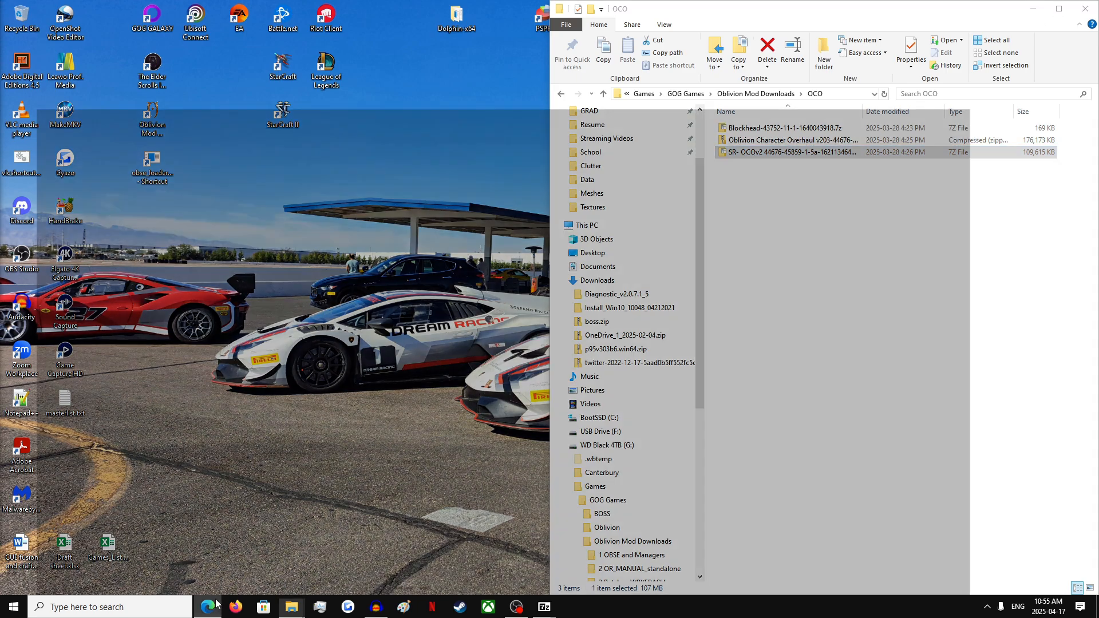
{"action": "left_click", "coordinate": [208, 605]}
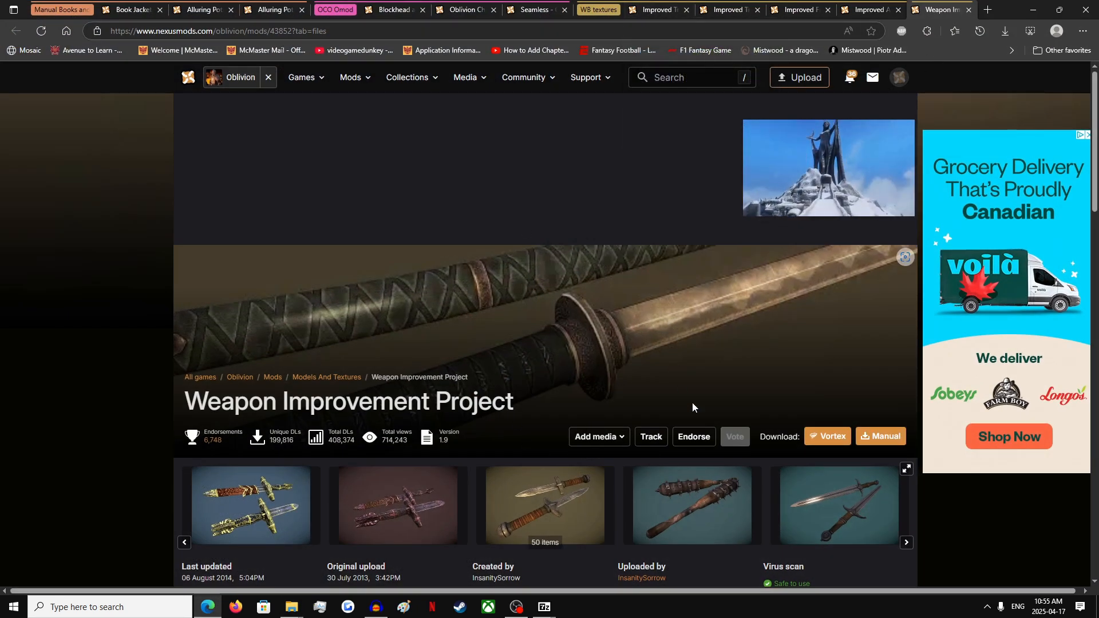
{"action": "left_click", "coordinate": [862, 11]}
{"action": "left_click", "coordinate": [798, 11]}
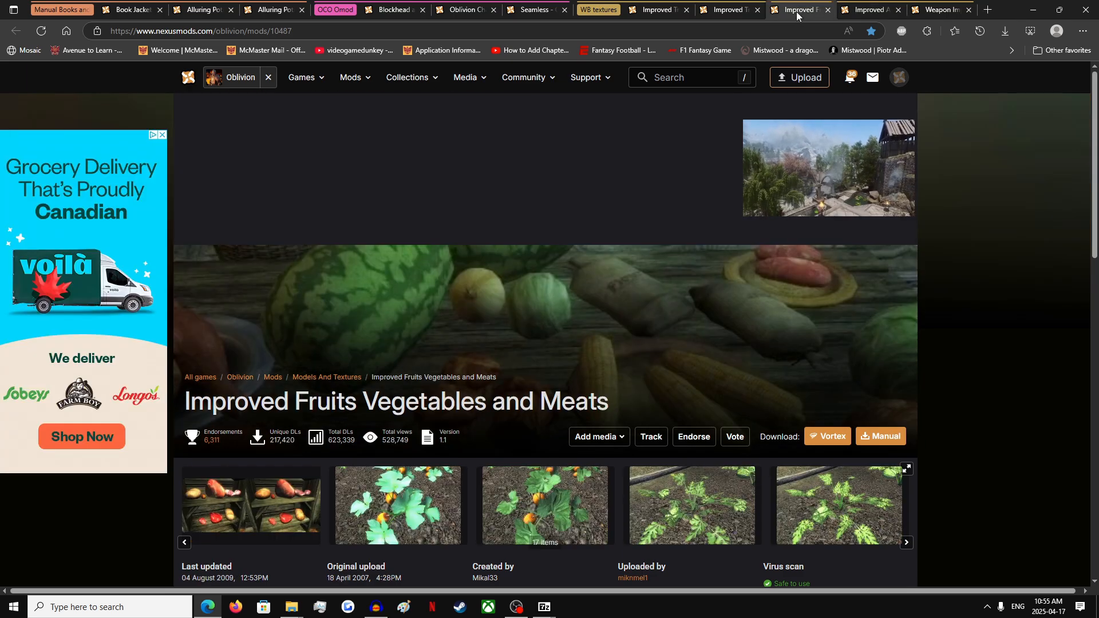
{"action": "left_click", "coordinate": [709, 12]}
{"action": "left_click", "coordinate": [655, 11]}
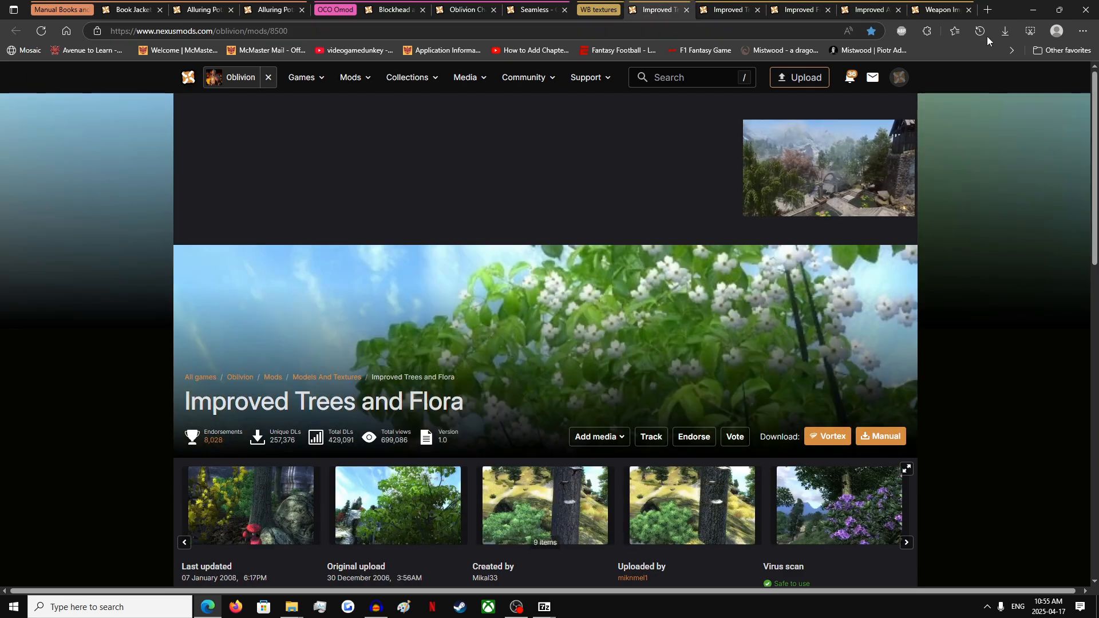
- Return to File Explorer and open the Extra Textures folder within Oblivion Mod Downloads
{"action": "left_click", "coordinate": [1031, 10]}
{"action": "left_click", "coordinate": [756, 93]}
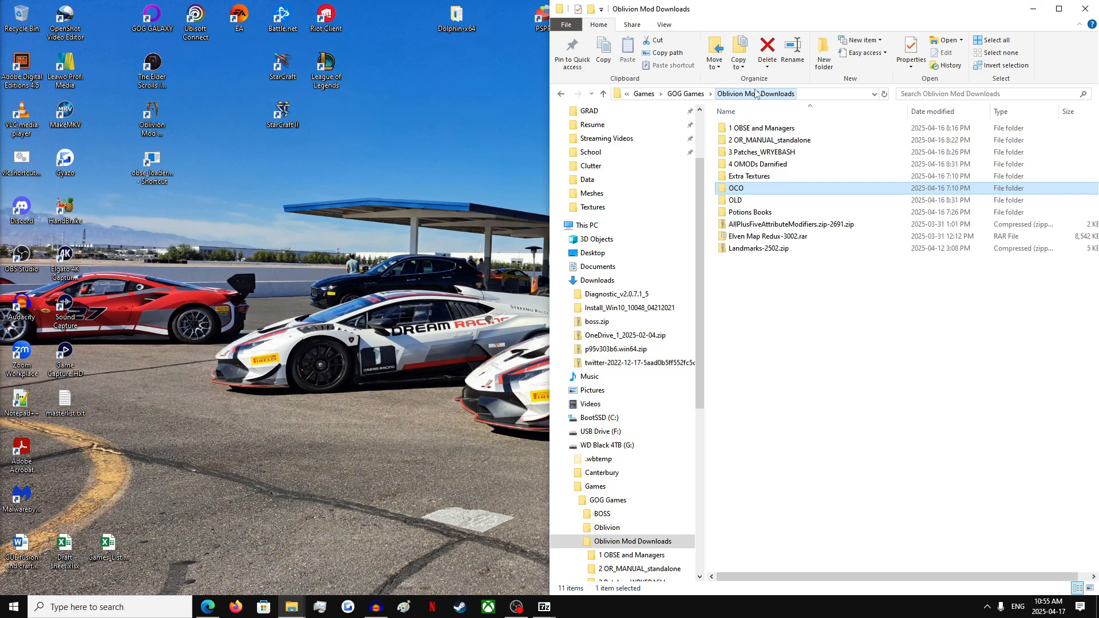
{"action": "double_click", "coordinate": [755, 176]}
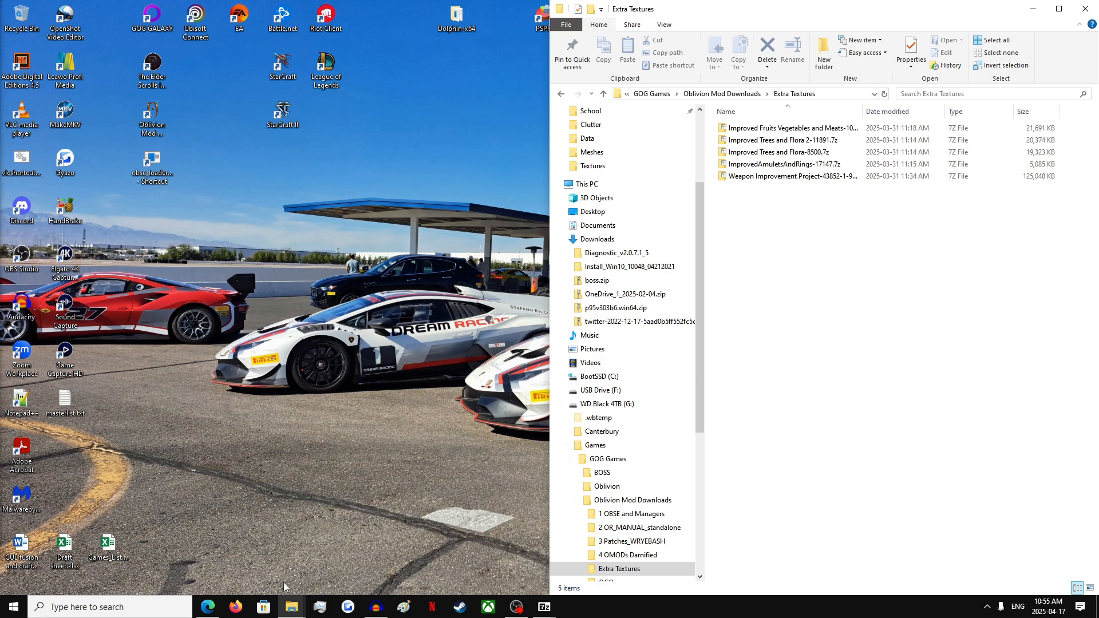
- Search Windows for "wrye bash", launch Wrye Bash - Oblivion, and bring up its installer package list
{"action": "left_click", "coordinate": [288, 615]}
{"action": "left_click", "coordinate": [147, 609]}
{"action": "type", "text": "w"}
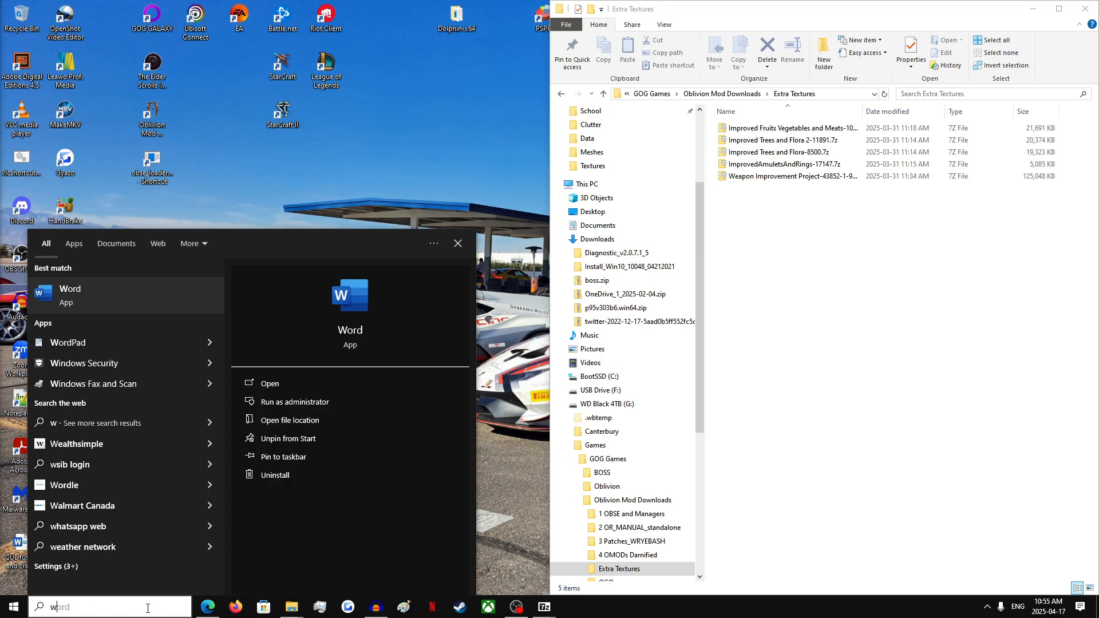
{"action": "type", "text": "rye bash"}
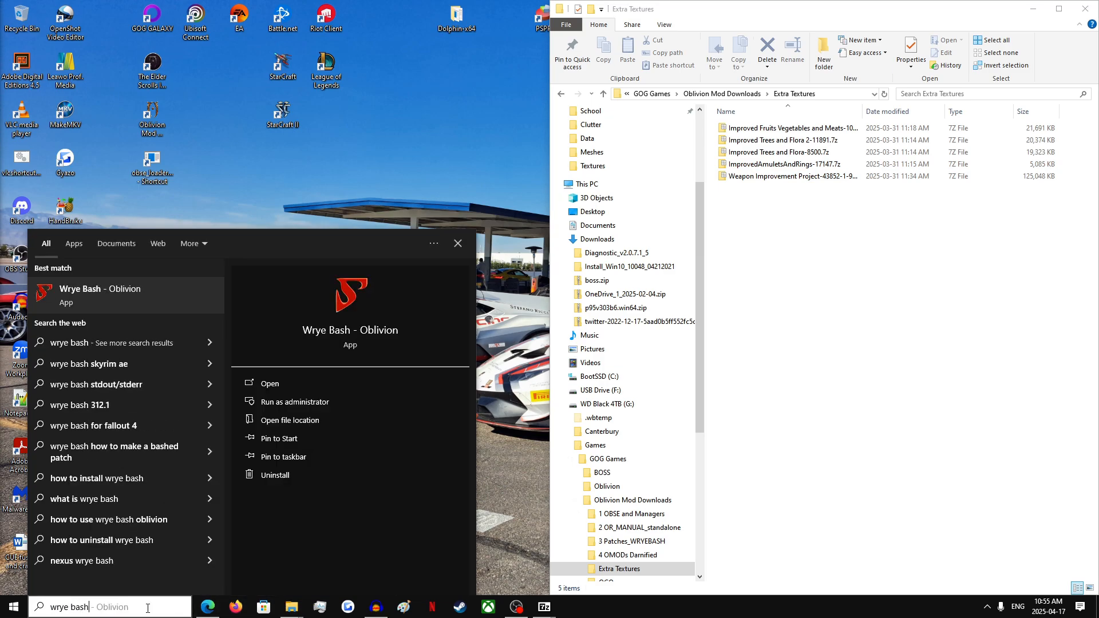
{"action": "left_click", "coordinate": [117, 284]}
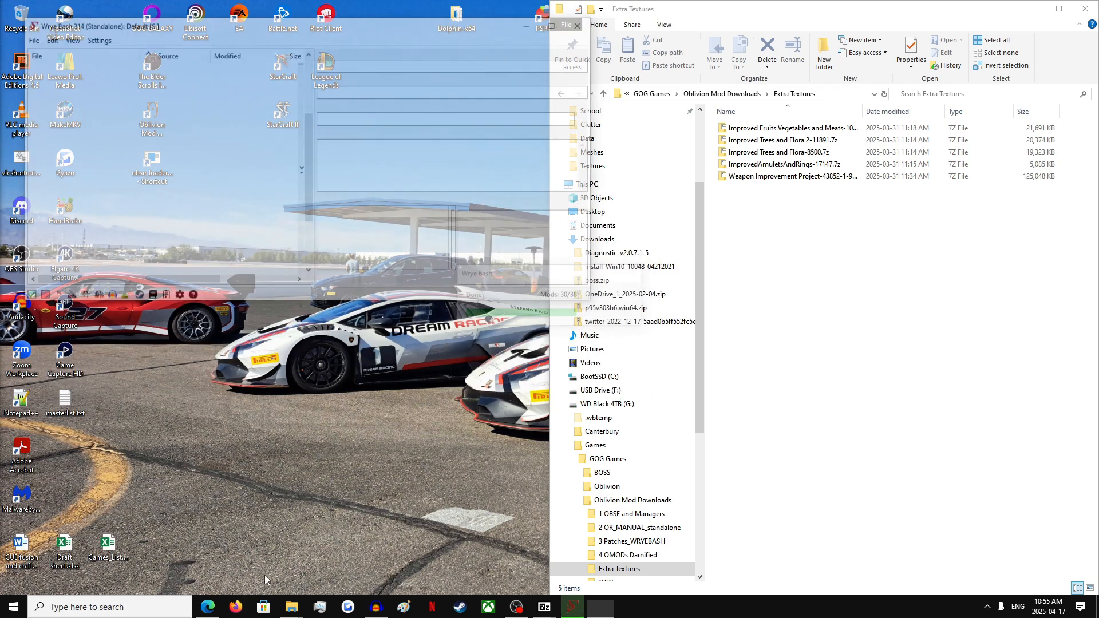
{"action": "mouse_move", "coordinate": [292, 606]}
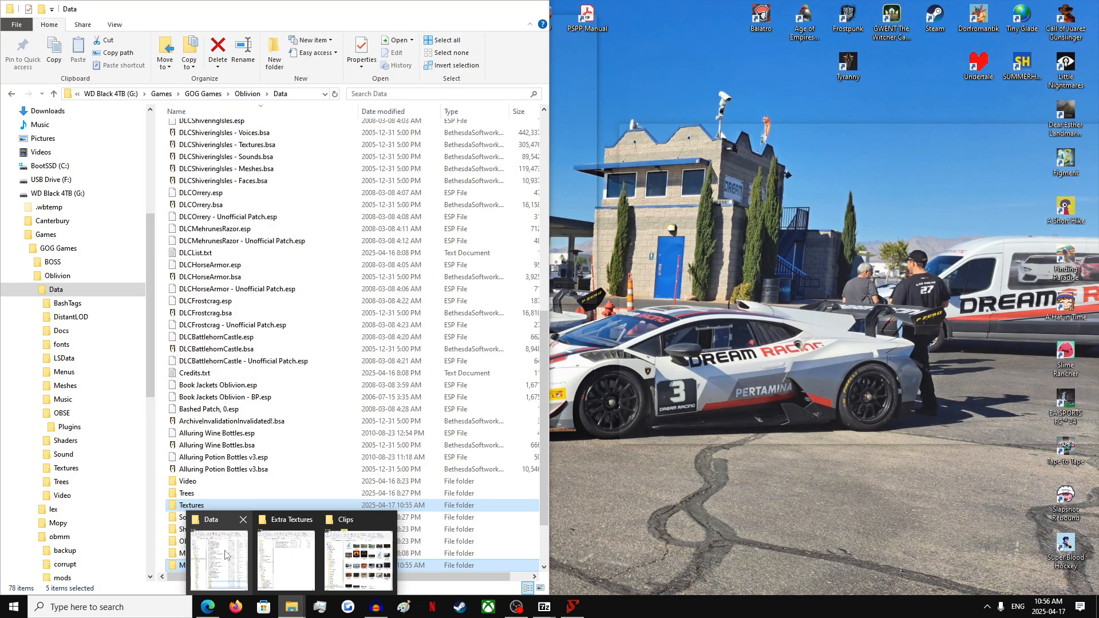
{"action": "left_click", "coordinate": [225, 554]}
{"action": "left_click", "coordinate": [572, 607]}
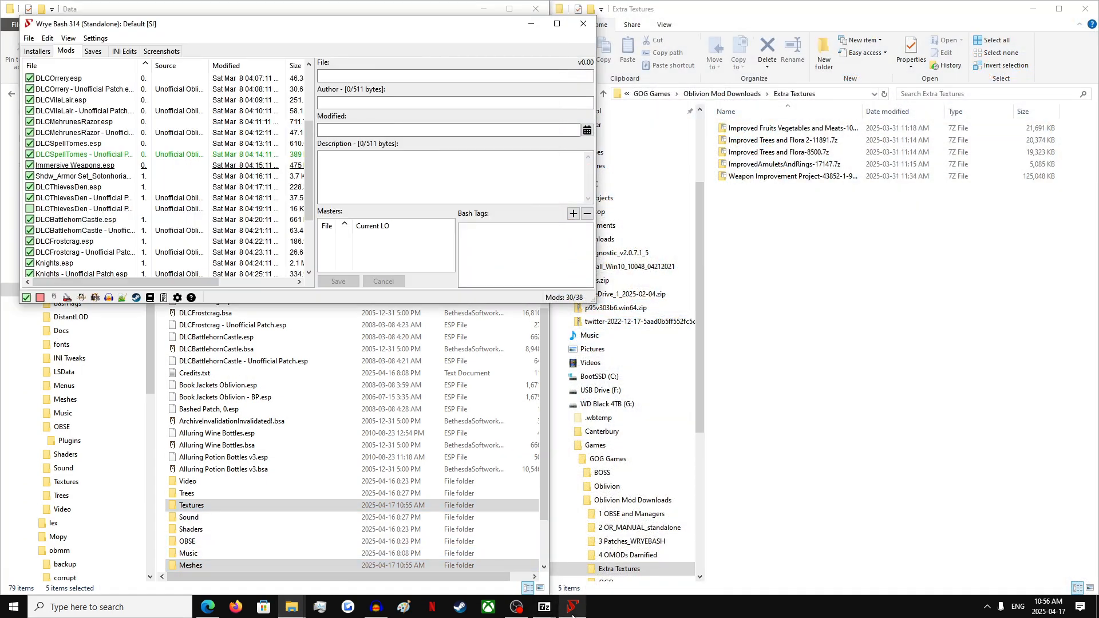
{"action": "left_click", "coordinate": [26, 52]}
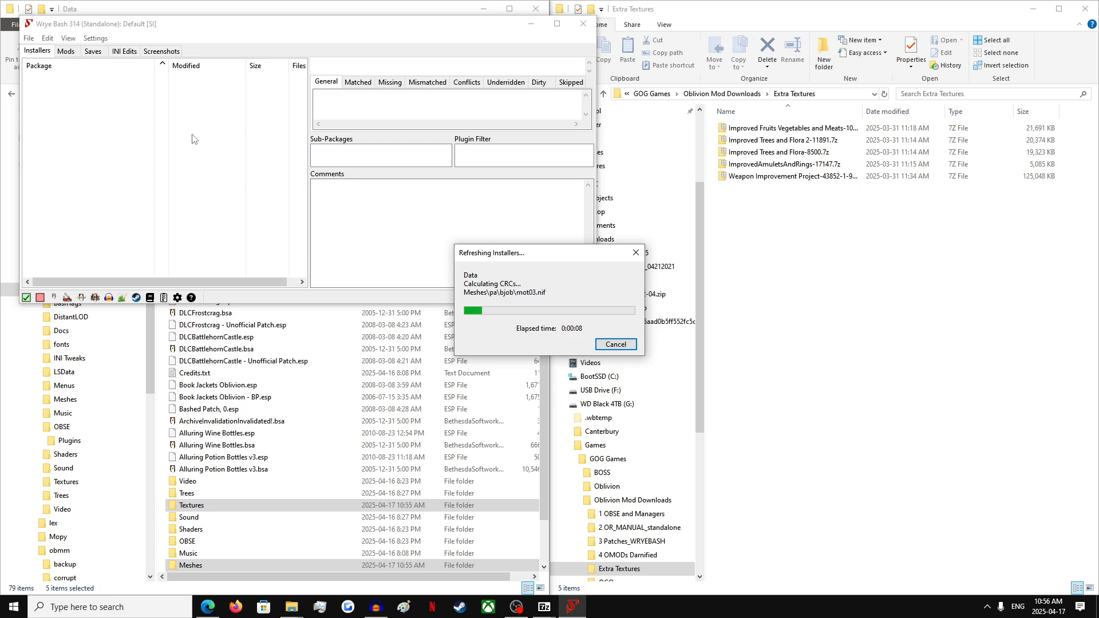
- Browse to the Bash Installers folder in Oblivion Mods and arrange its window beneath Wrye Bash to examine the stored archives
{"action": "left_click", "coordinate": [339, 11]}
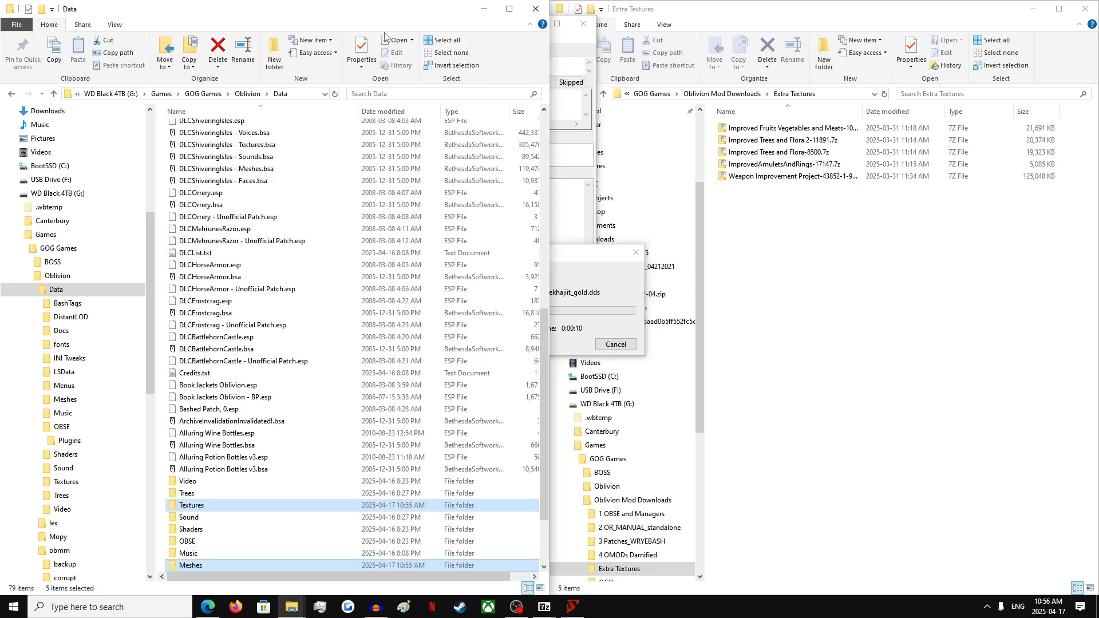
{"action": "left_click", "coordinate": [241, 98]}
{"action": "left_click", "coordinate": [203, 93]}
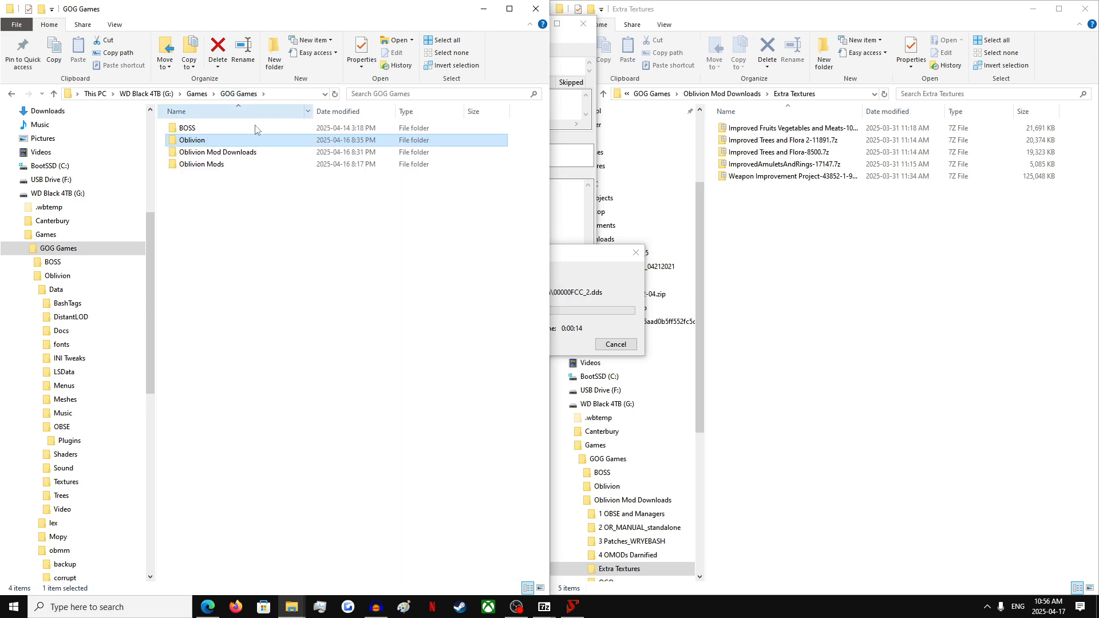
{"action": "double_click", "coordinate": [229, 168]}
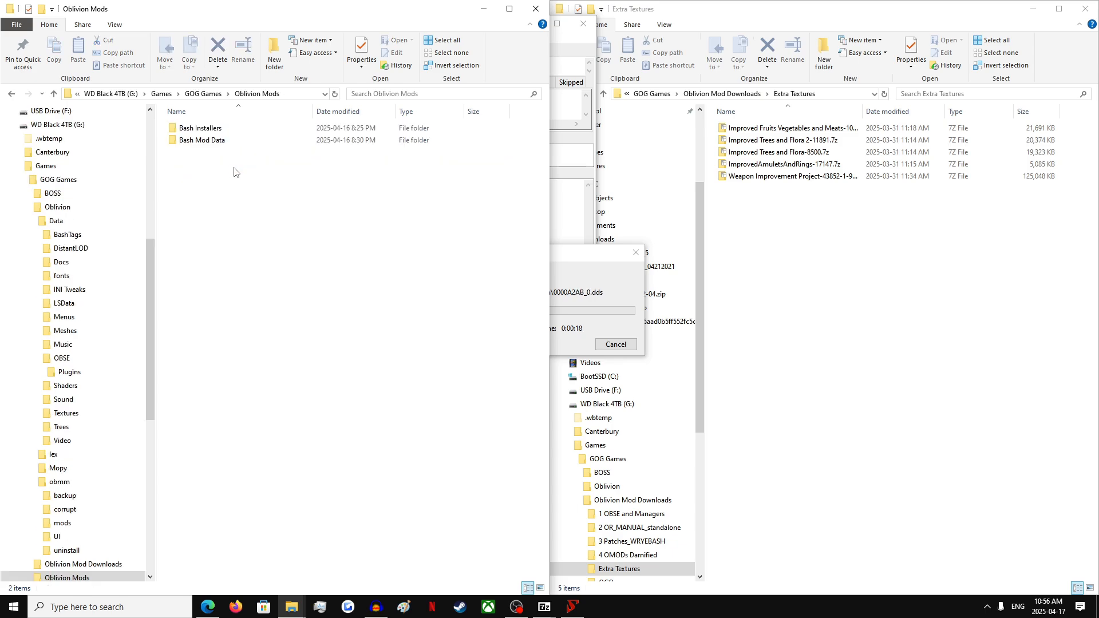
{"action": "double_click", "coordinate": [232, 129]}
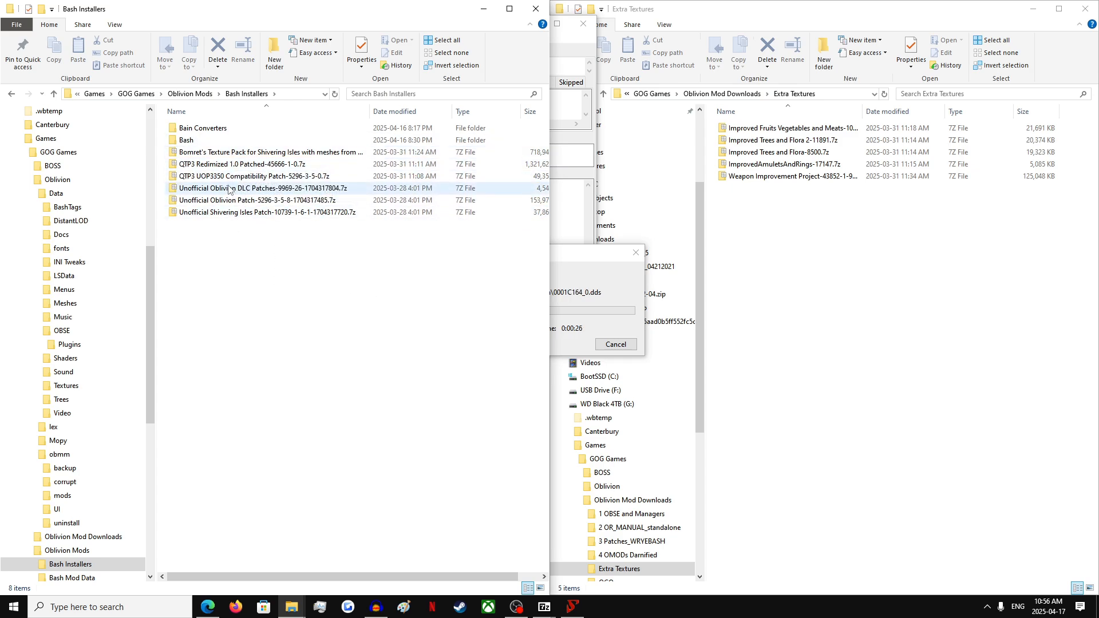
{"action": "left_click_drag", "start_coordinate": [413, 21], "coordinate": [433, 180]}
{"action": "left_click", "coordinate": [73, 90]}
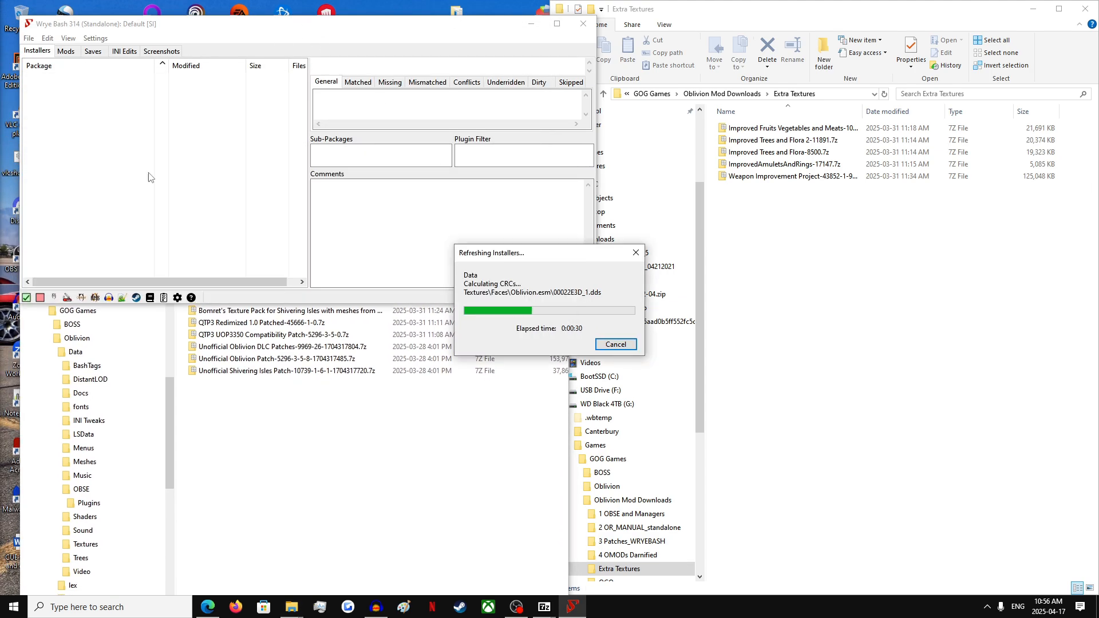
{"action": "left_click", "coordinate": [280, 458]}
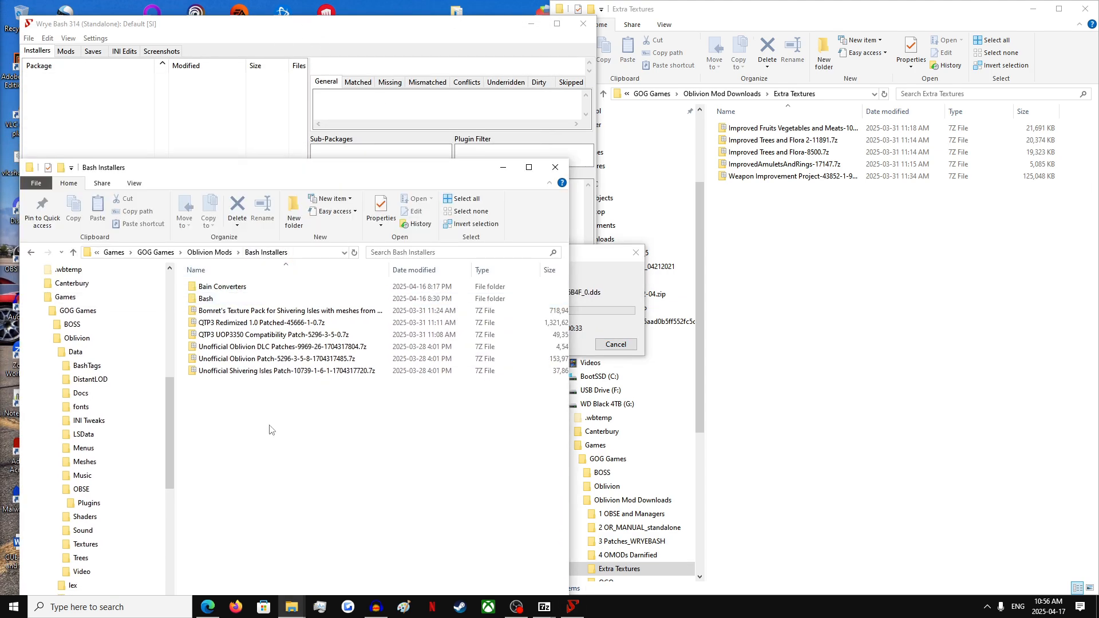
{"action": "left_click", "coordinate": [332, 34]}
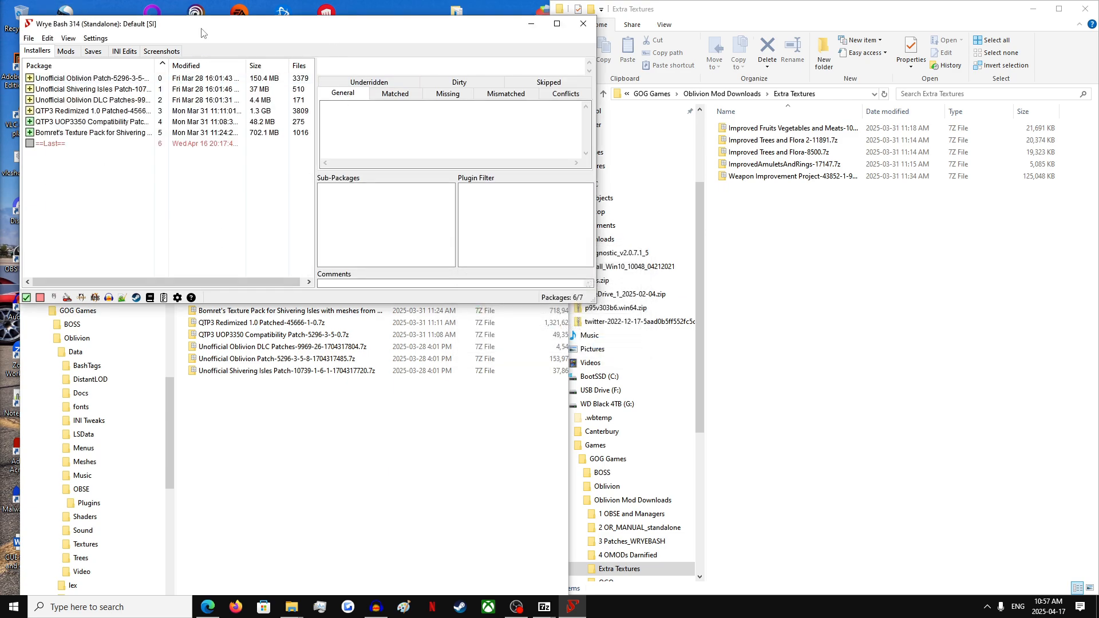
- Add all five Extra Textures archives to Wrye Bash's installer packages, choosing to copy rather than move them
{"action": "left_click", "coordinate": [788, 131]}
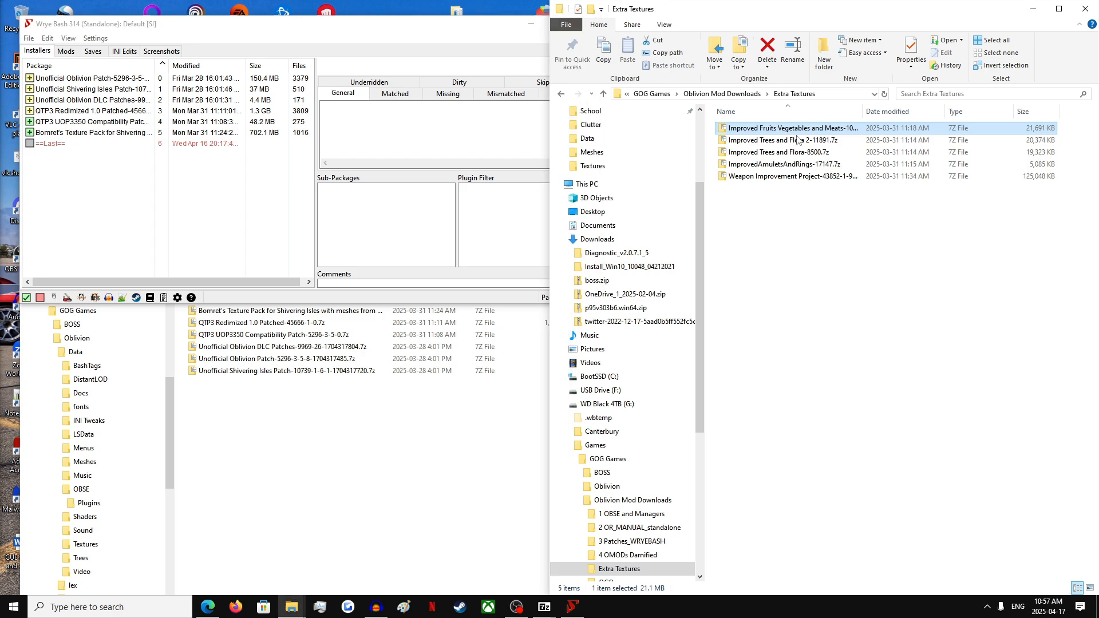
{"action": "left_click", "coordinate": [799, 180], "text": "shift"}
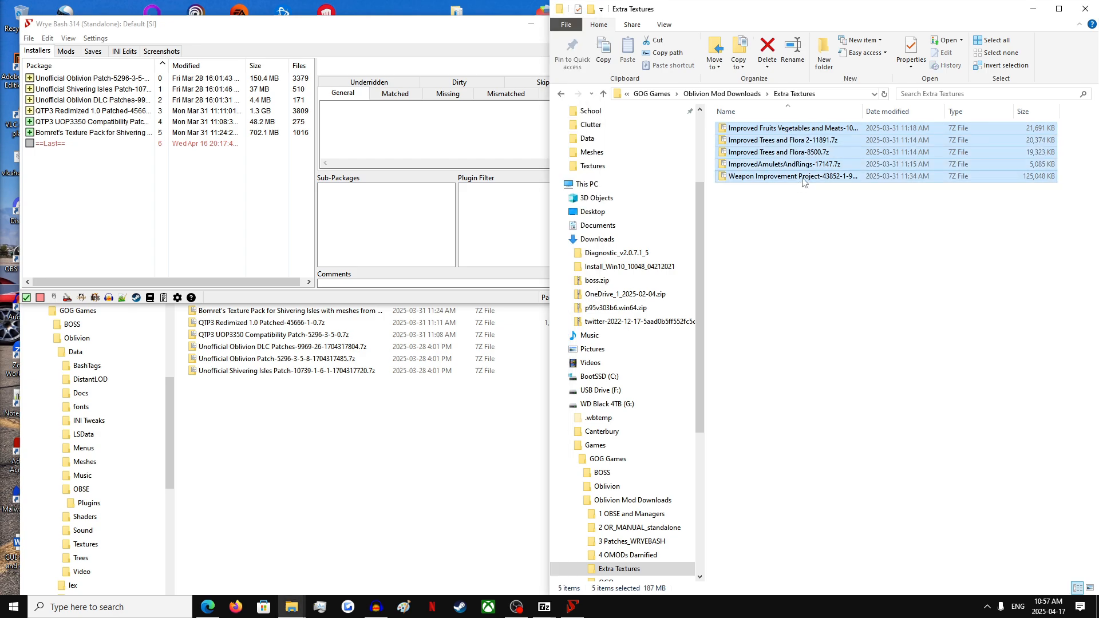
{"action": "left_click_drag", "start_coordinate": [803, 179], "coordinate": [84, 209]}
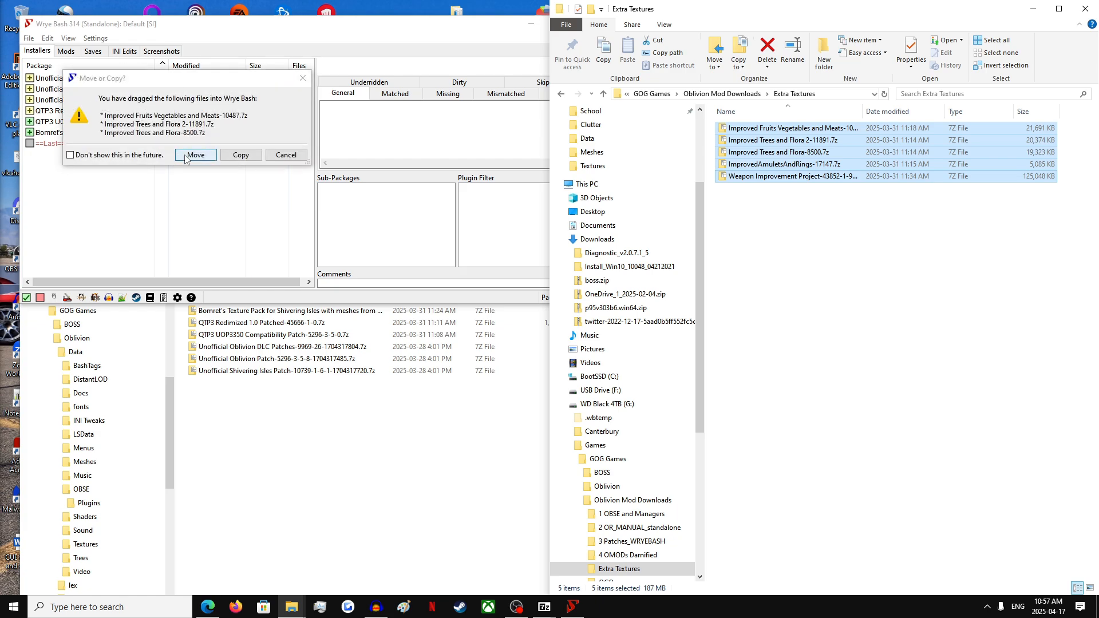
{"action": "left_click", "coordinate": [240, 155]}
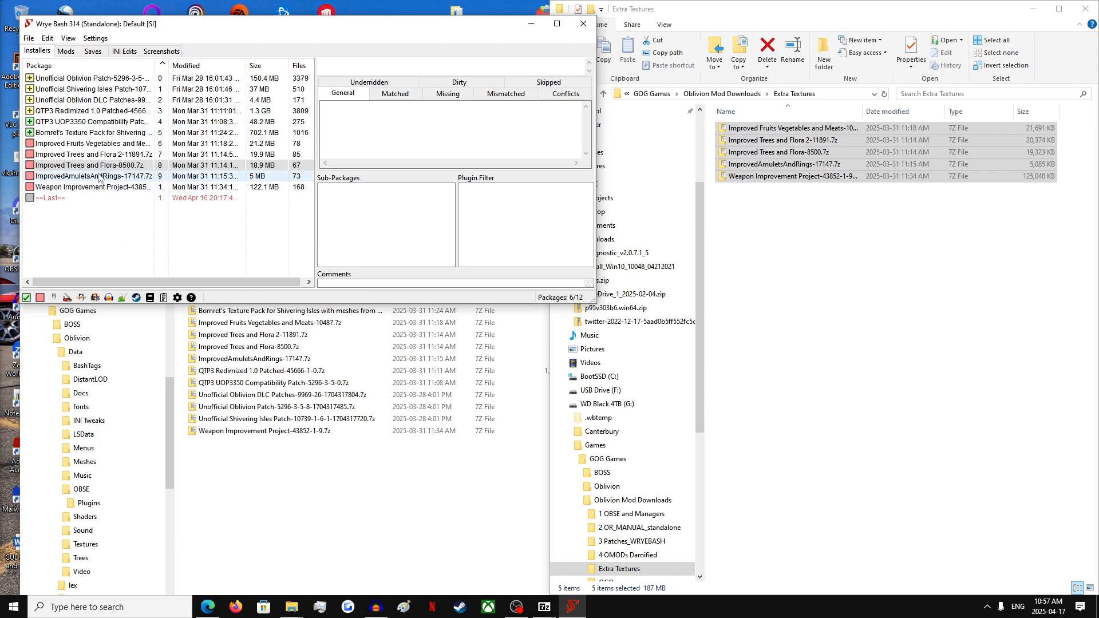
- Order Improved Trees and Flora-8500 ahead of Improved Trees and Flora 2 and Improved Fruits Vegetables and Meats, and install the new texture packages
{"action": "left_click", "coordinate": [78, 166]}
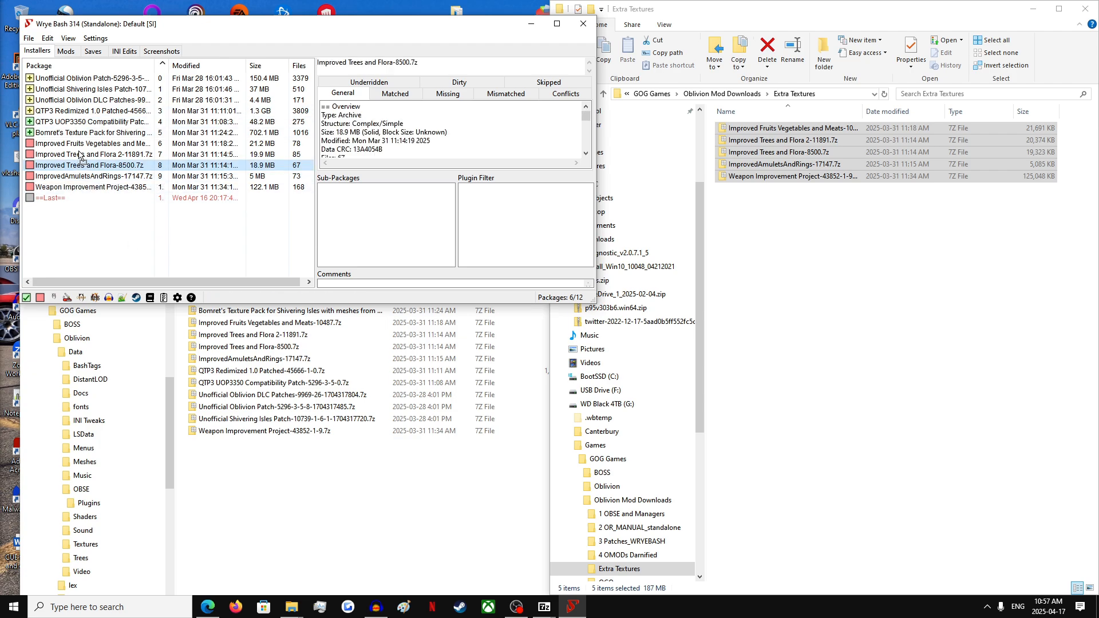
{"action": "mouse_move", "coordinate": [79, 166]}
{"action": "left_mouse_down"}
{"action": "mouse_move", "coordinate": [80, 155]}
{"action": "mouse_move", "coordinate": [92, 164]}
{"action": "mouse_move", "coordinate": [80, 189]}
{"action": "mouse_move", "coordinate": [76, 179]}
{"action": "left_mouse_up"}
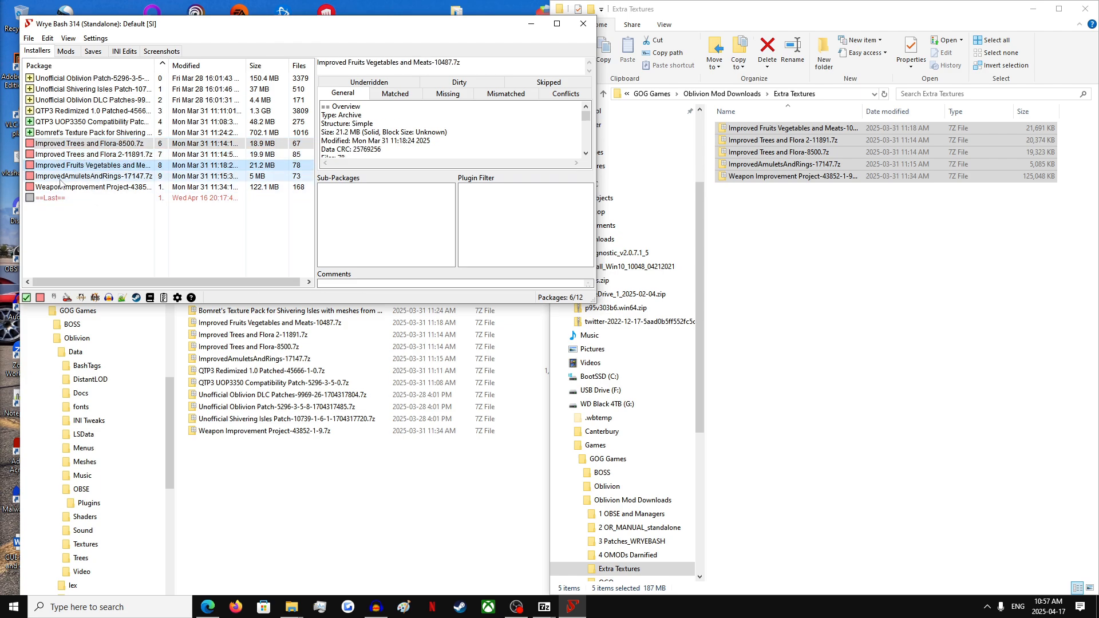
{"action": "left_click", "coordinate": [83, 148]}
{"action": "right_click", "coordinate": [83, 147]}
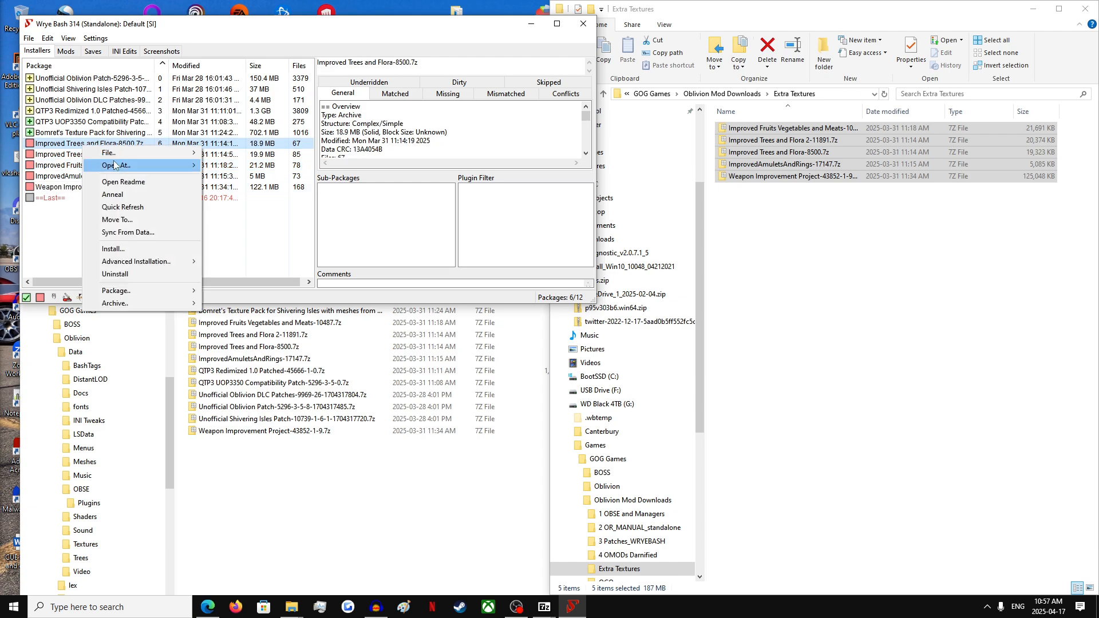
{"action": "left_click", "coordinate": [130, 249]}
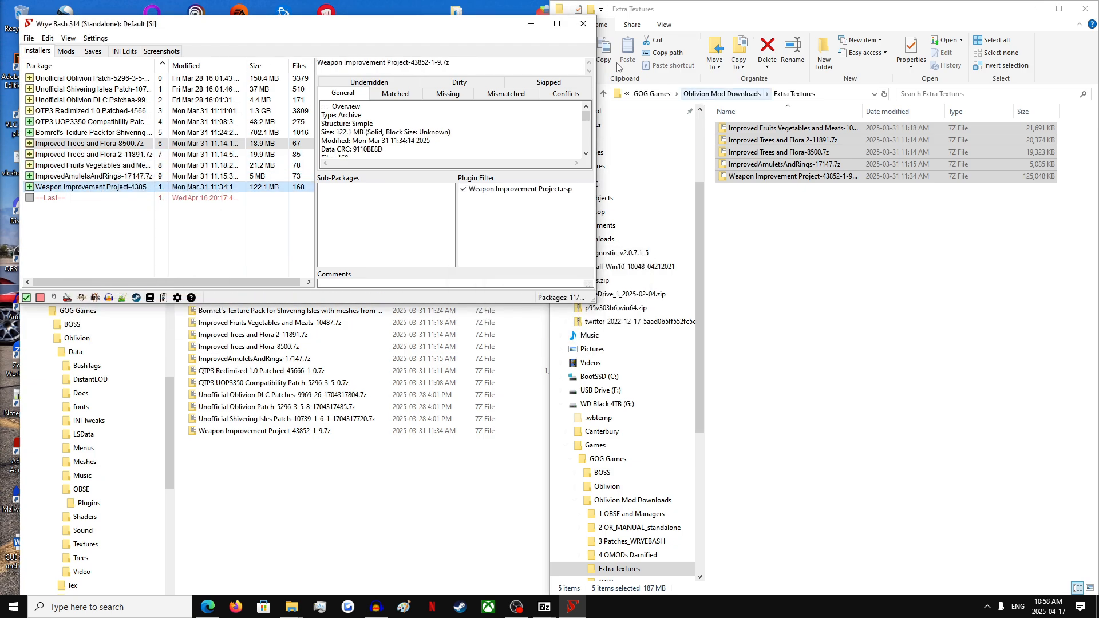
- Activate the Weapon Improvement Project, EVE_StockEquipmentReplacer and EVE_KnightsoftheNine plugins in Wrye Bash's mod list
{"action": "left_click", "coordinate": [71, 55]}
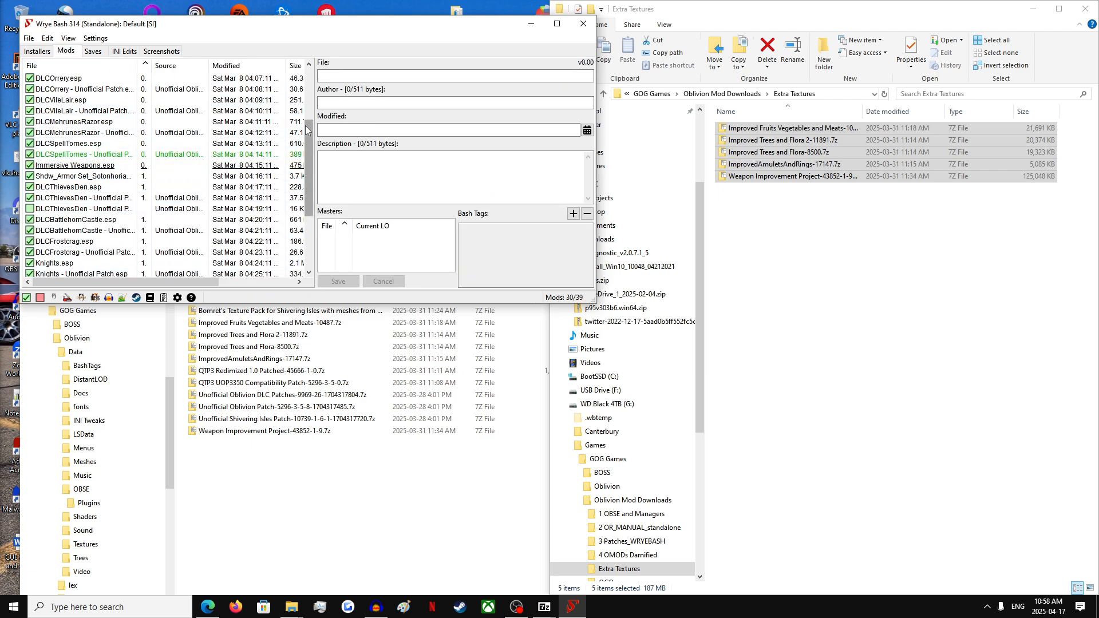
{"action": "scroll", "coordinate": [309, 135], "scroll_direction": "down", "scroll_amount": 3}
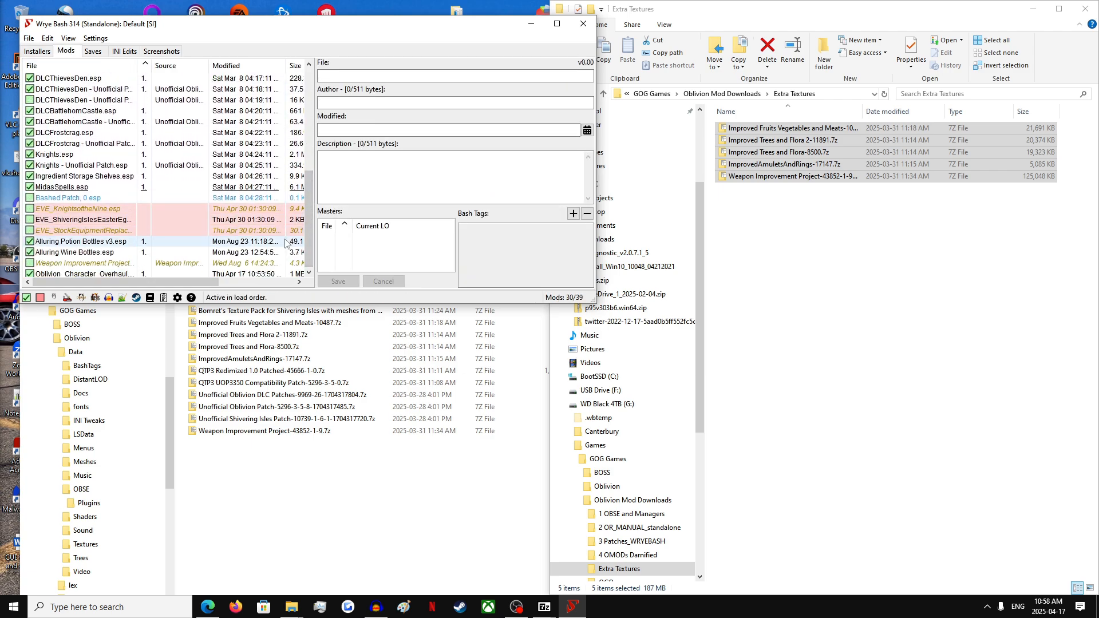
{"action": "left_click", "coordinate": [30, 263]}
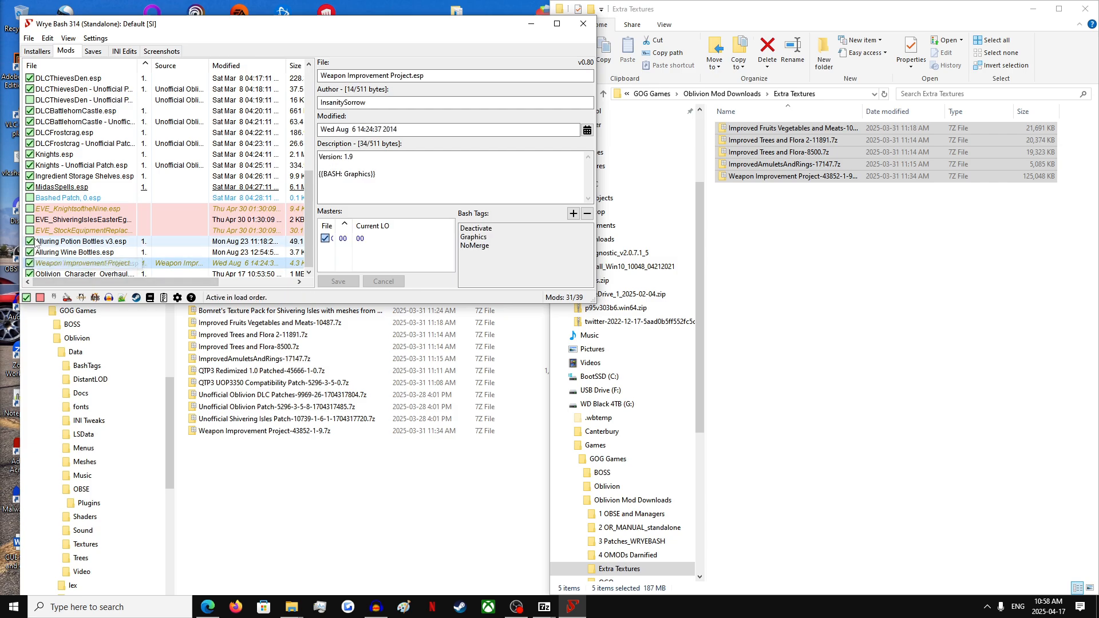
{"action": "left_click", "coordinate": [29, 230]}
{"action": "left_click", "coordinate": [32, 209]}
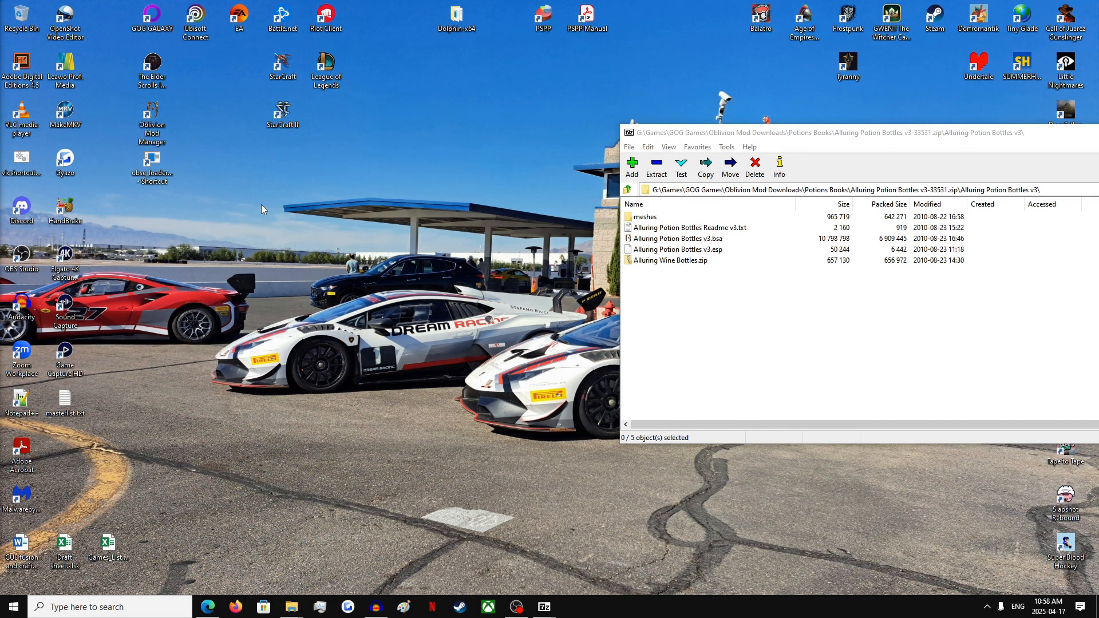
- Open Oblivion Mod Manager and update archive invalidation in BSA redirection mode
{"action": "double_click", "coordinate": [152, 114]}
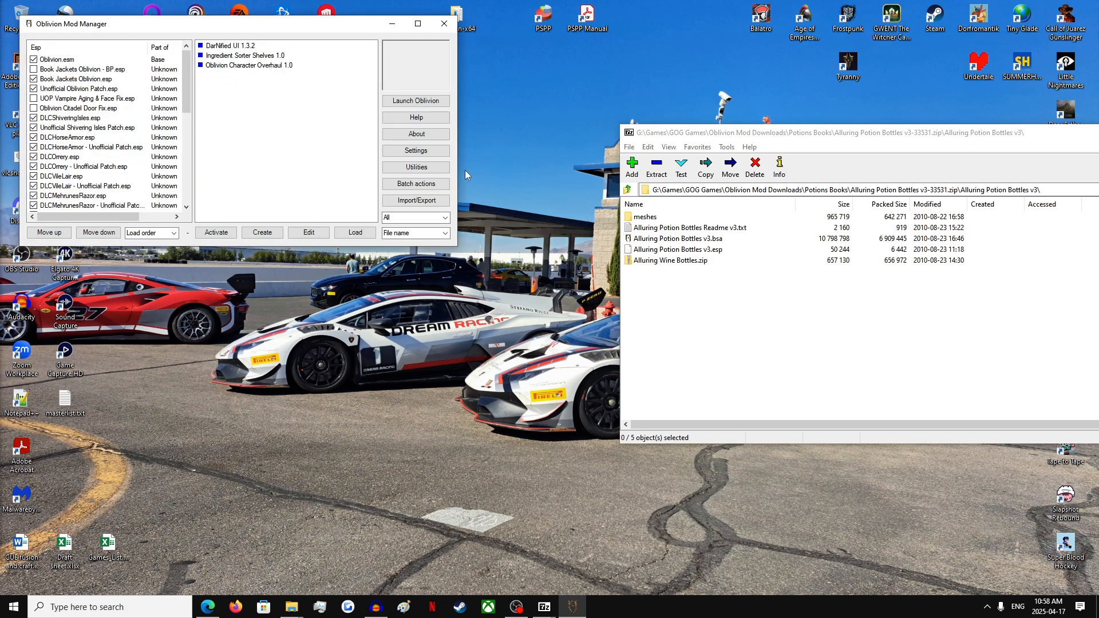
{"action": "left_click", "coordinate": [430, 173]}
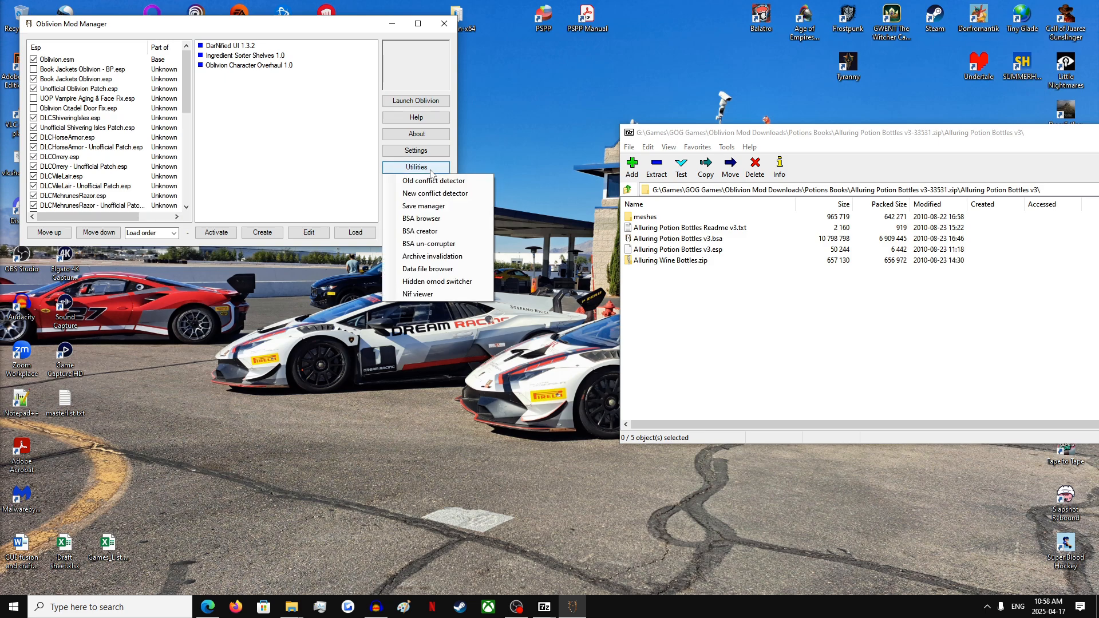
{"action": "left_click", "coordinate": [430, 257]}
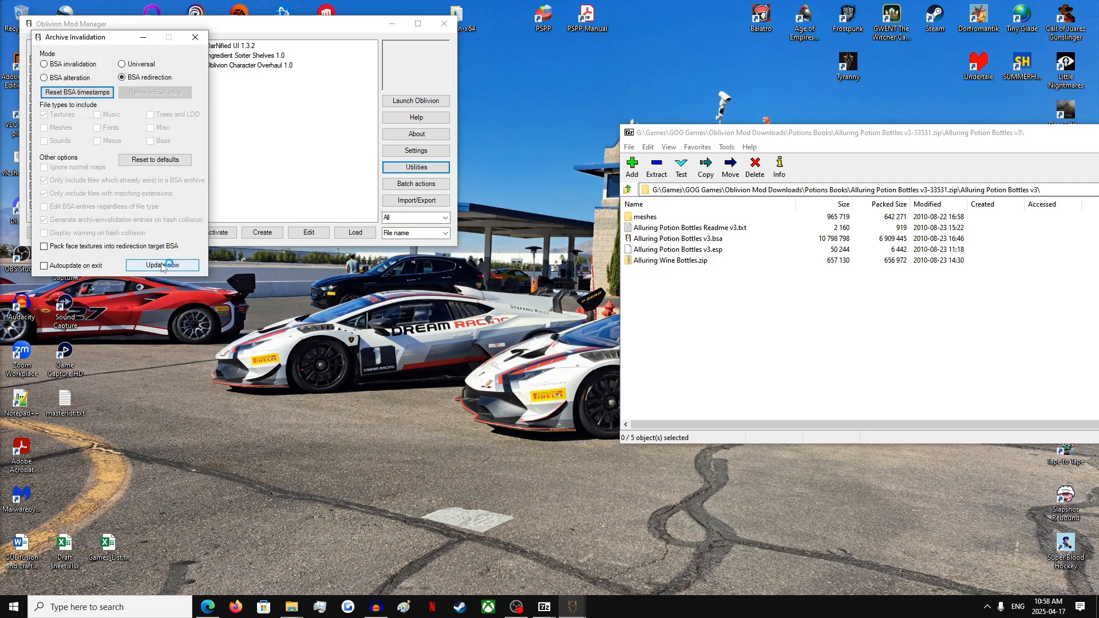
{"action": "left_click", "coordinate": [555, 336]}
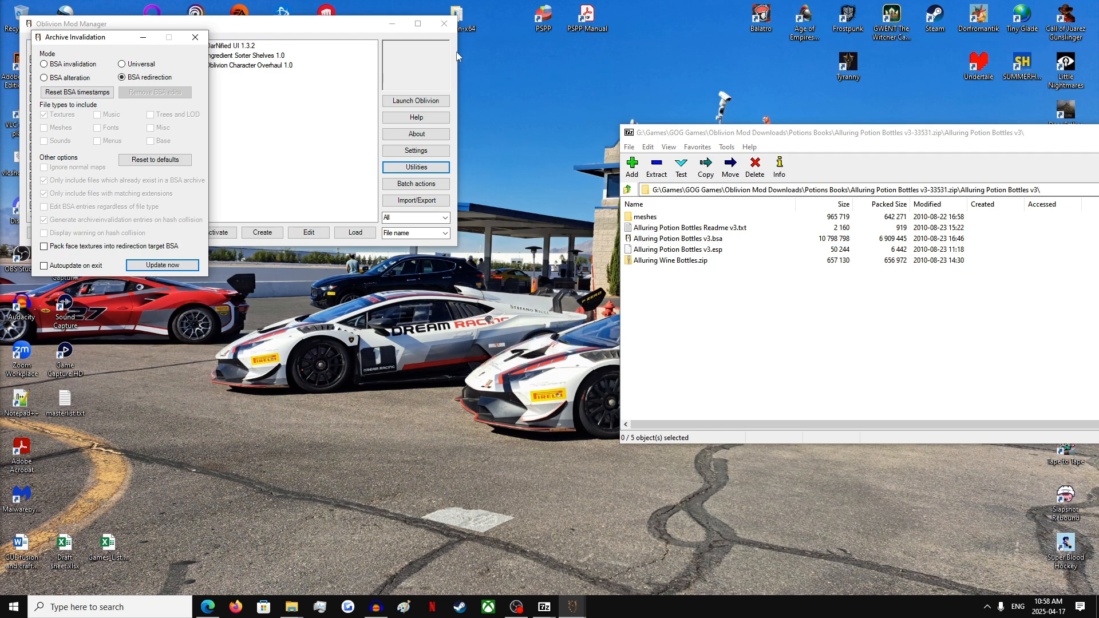
{"action": "left_click", "coordinate": [195, 37]}
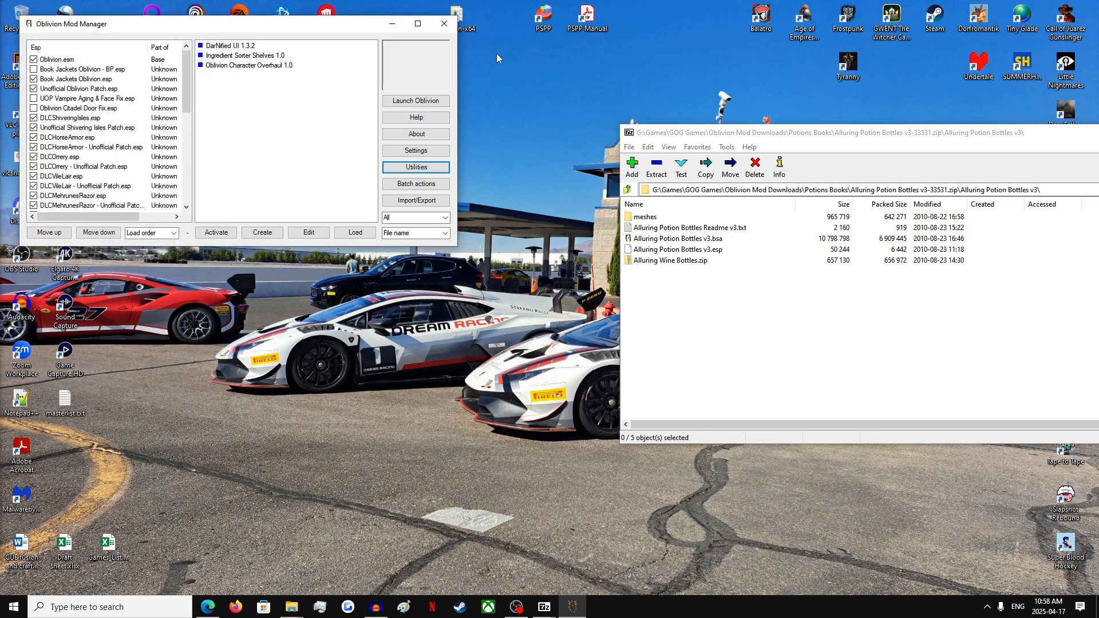
- Find and open BOSS GUI, and run it with plugin sorting and masterlist updating enabled
{"action": "left_click", "coordinate": [97, 601]}
{"action": "type", "text": "bo"}
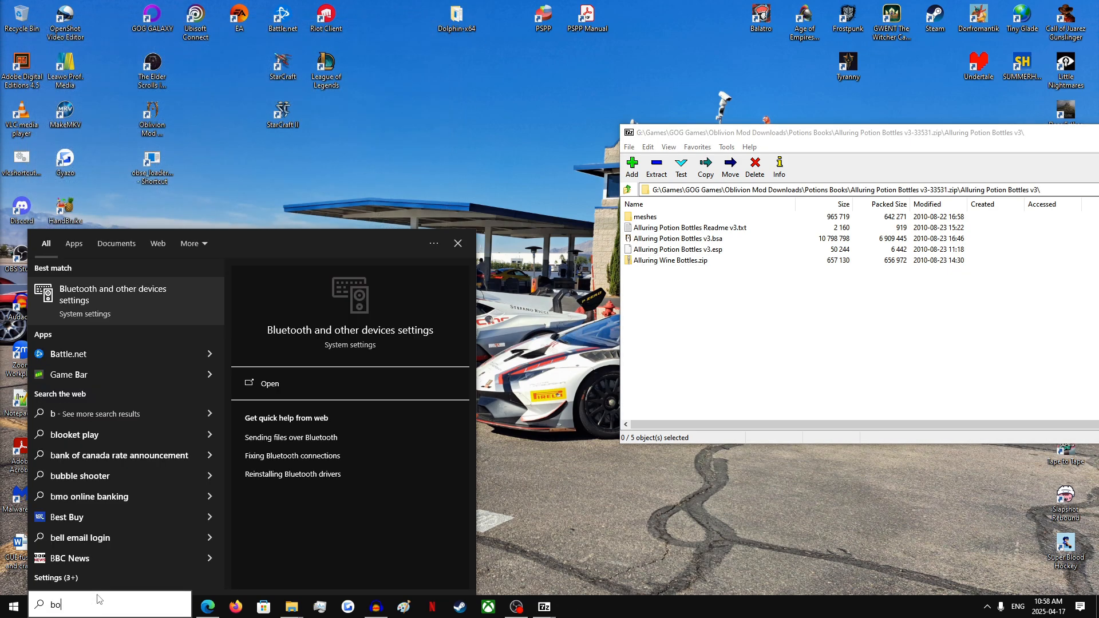
{"action": "type", "text": "sss"}
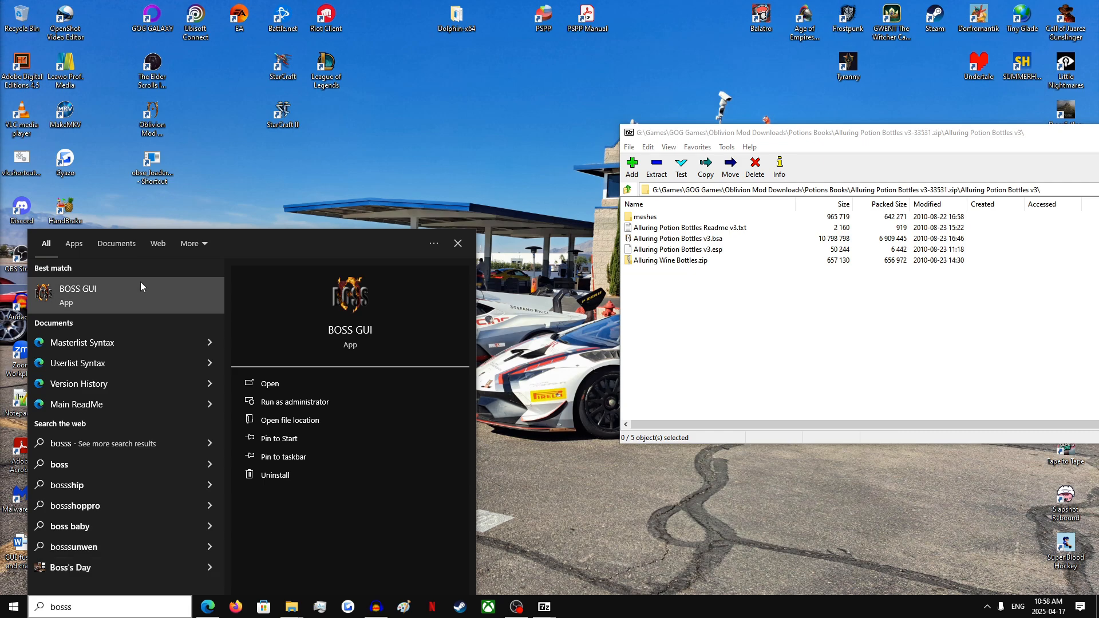
{"action": "left_click", "coordinate": [141, 286]}
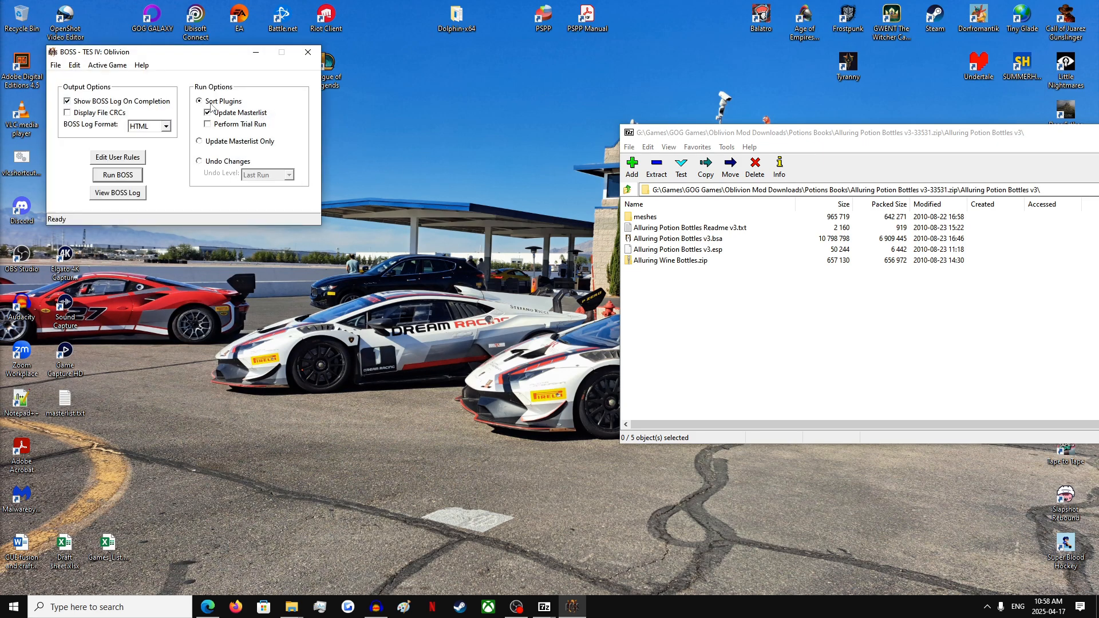
{"action": "left_click", "coordinate": [128, 180]}
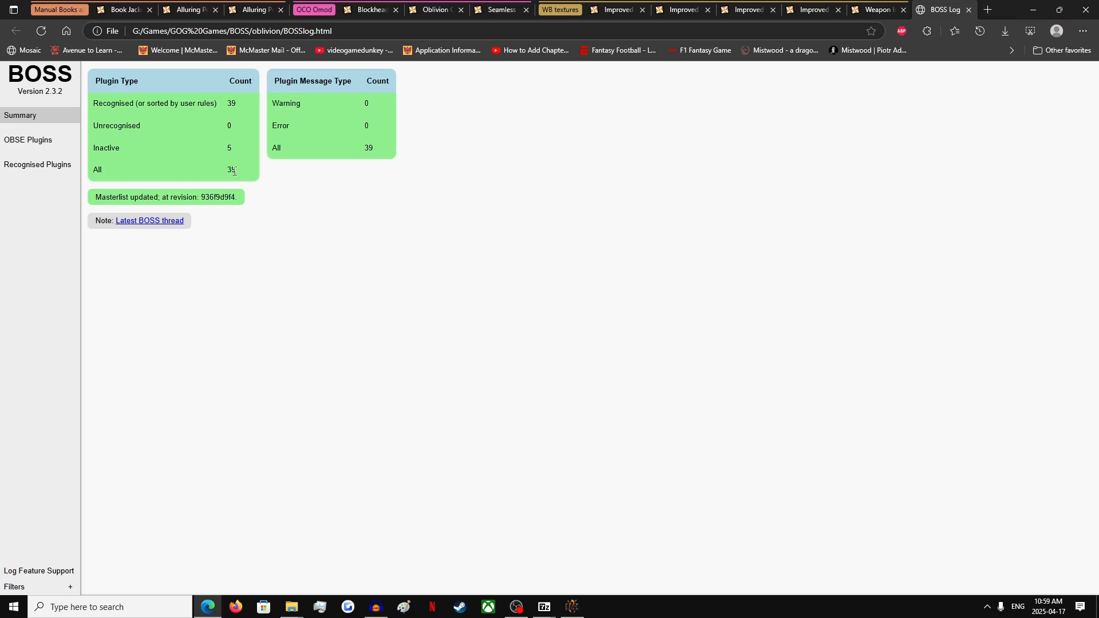
- Review the OBSE plugins and recognised plugins in the BOSS log, and close the log
{"action": "left_click", "coordinate": [38, 143]}
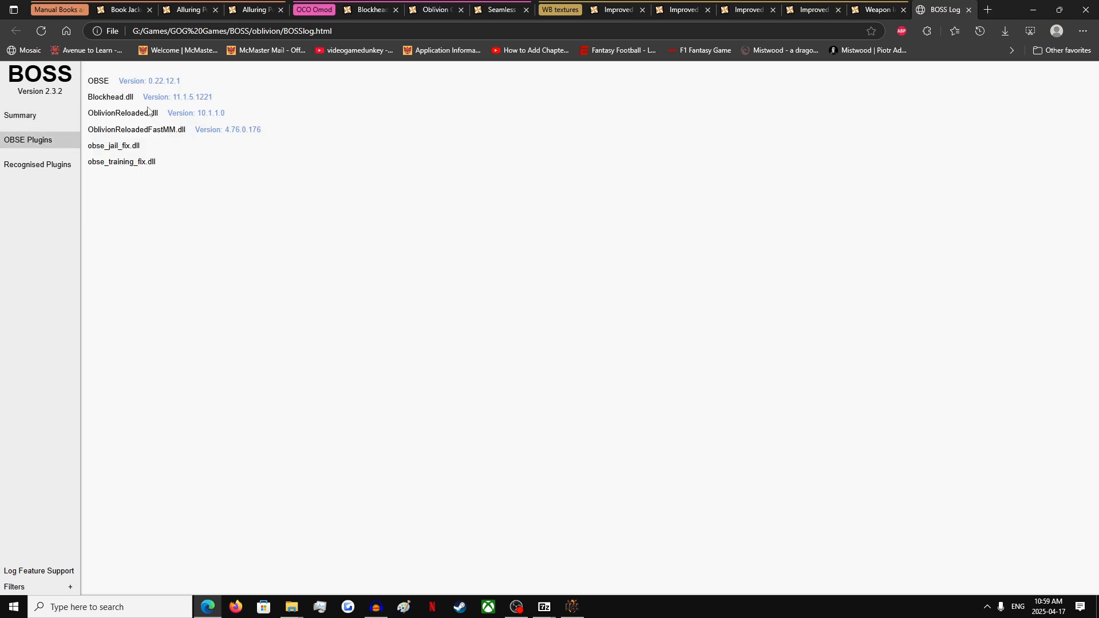
{"action": "left_click_drag", "start_coordinate": [88, 86], "coordinate": [216, 88]}
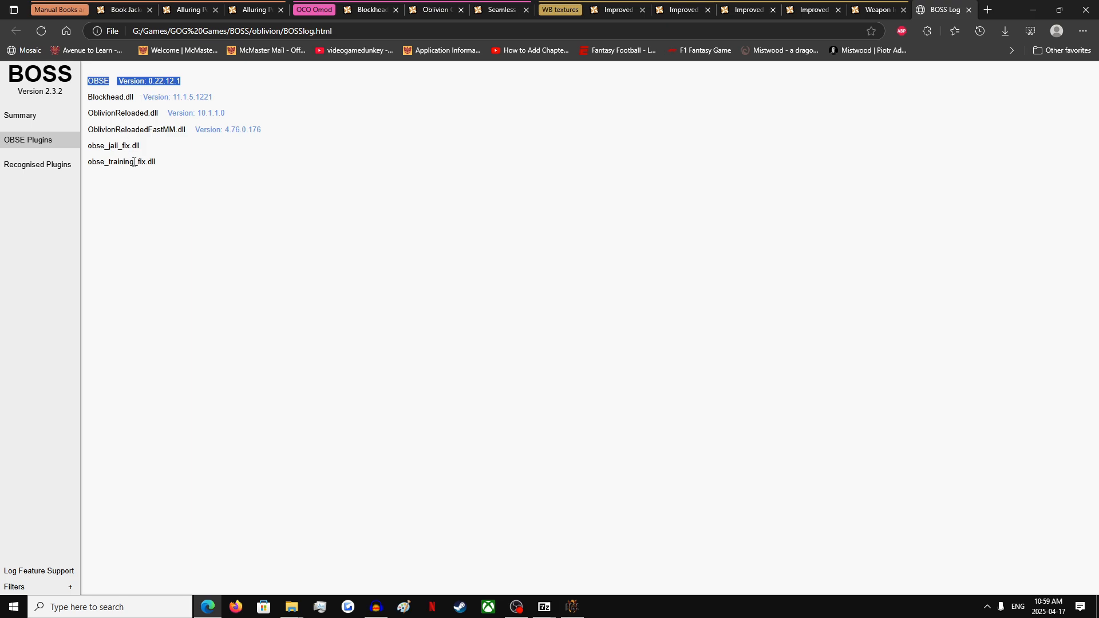
{"action": "left_click", "coordinate": [38, 165]}
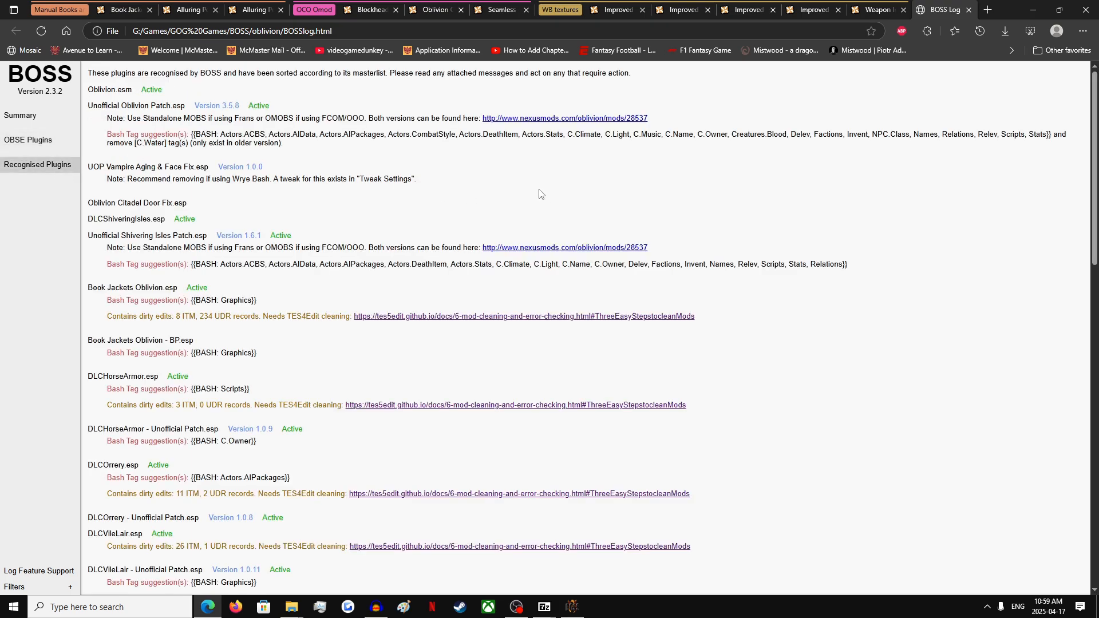
{"action": "scroll", "coordinate": [458, 257], "scroll_direction": "down", "scroll_amount": 20}
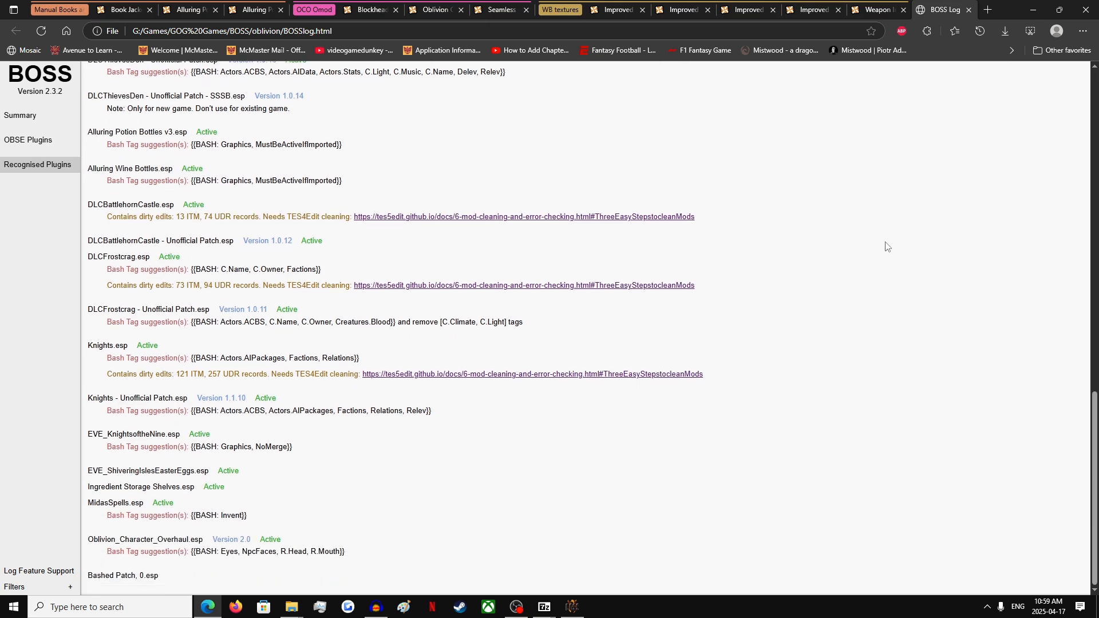
{"action": "left_click", "coordinate": [969, 11]}
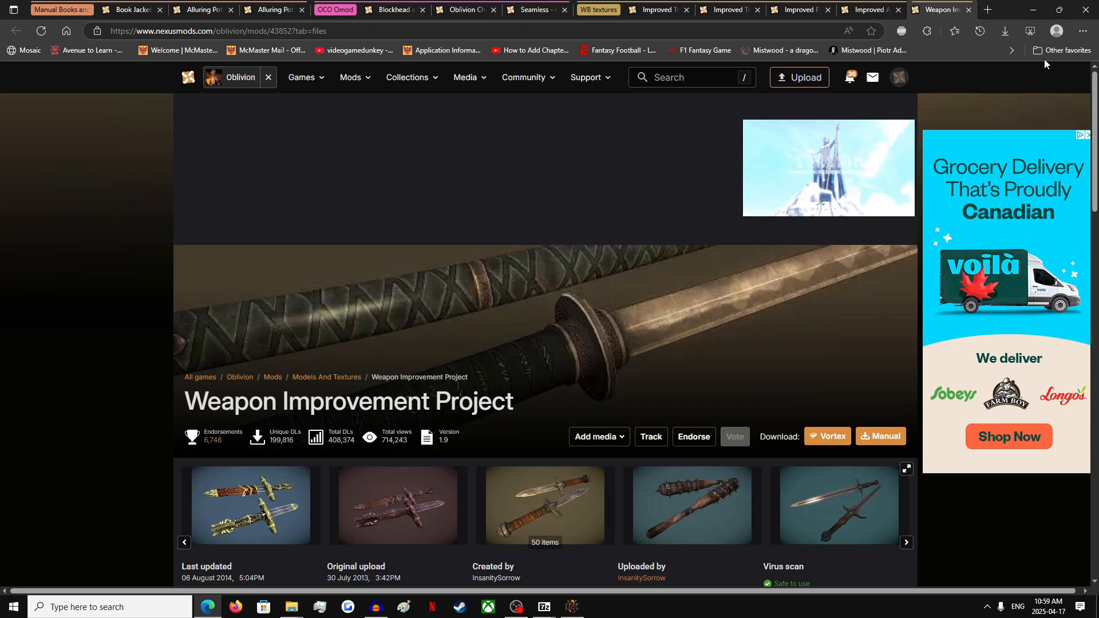
{"action": "left_click", "coordinate": [1034, 14]}
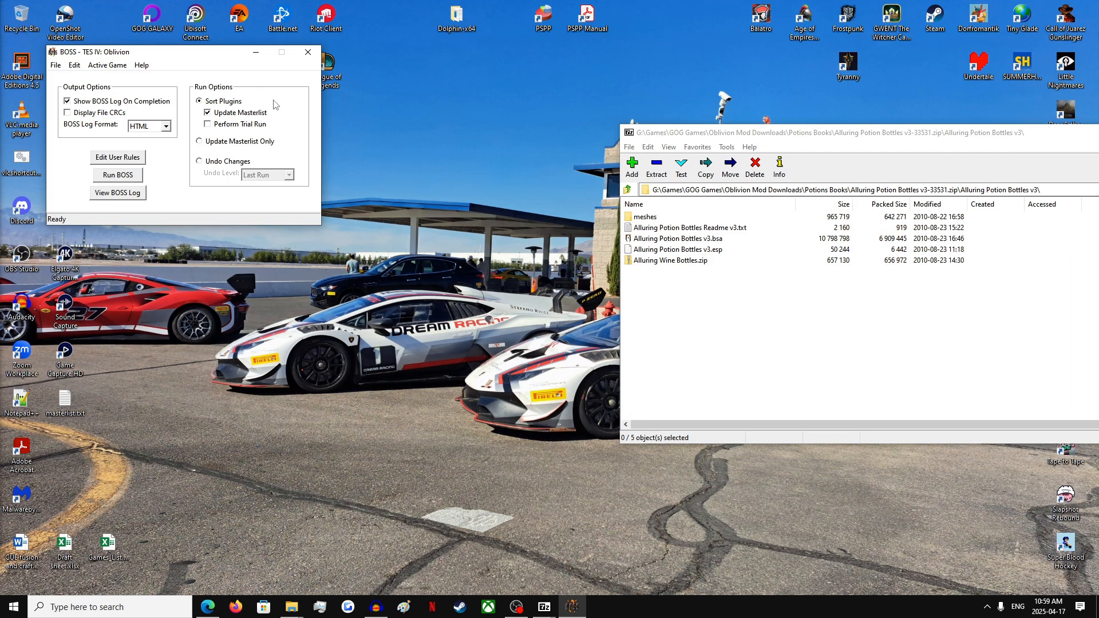
- Close BOSS and the open 7-Zip archives for Alluring Potion Bottles v3 and SR- OCOv2
{"action": "left_click", "coordinate": [302, 55]}
{"action": "left_click_drag", "start_coordinate": [978, 135], "coordinate": [563, 127]}
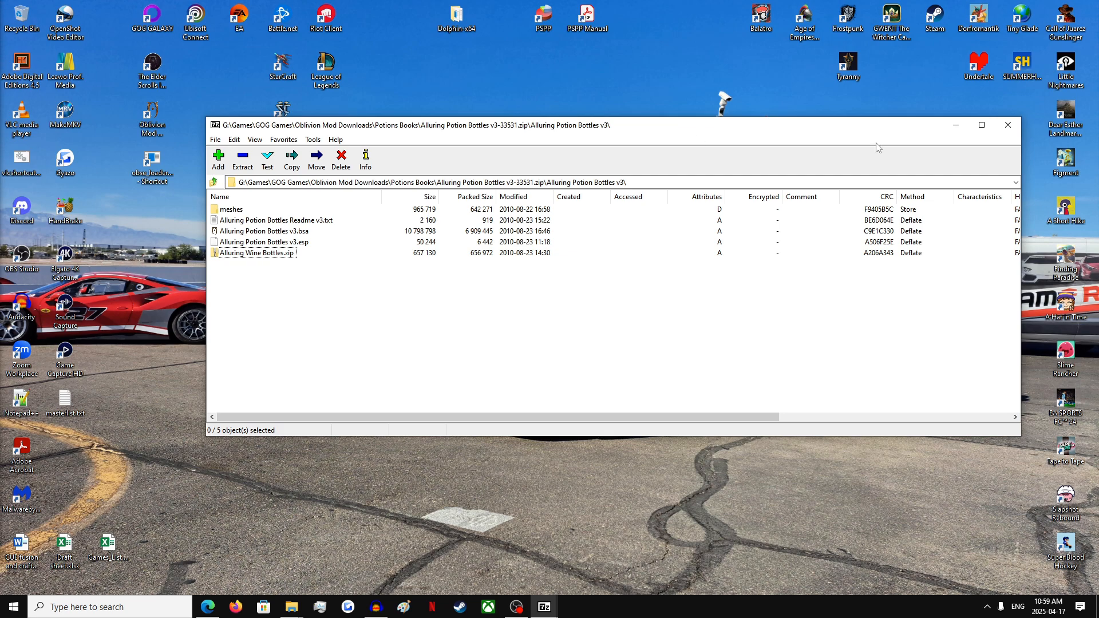
{"action": "left_click", "coordinate": [1008, 126]}
{"action": "left_click", "coordinate": [548, 606]}
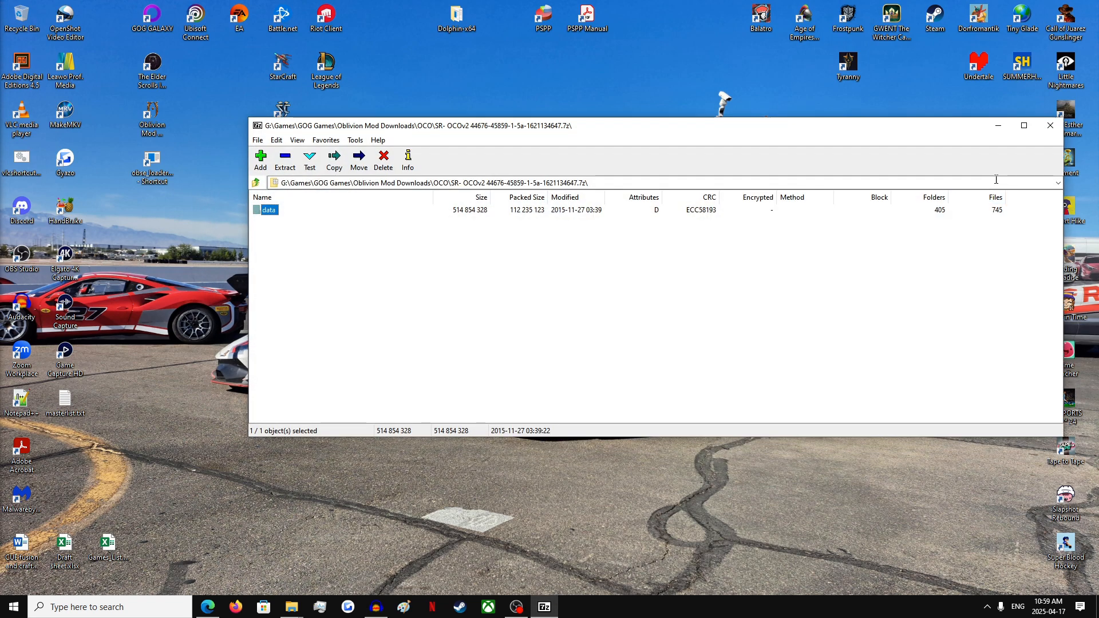
{"action": "left_click", "coordinate": [1051, 125]}
- Check the sorted plugin load order down to Bashed Patch, 0.esp in Oblivion Mod Manager
{"action": "double_click", "coordinate": [162, 119]}
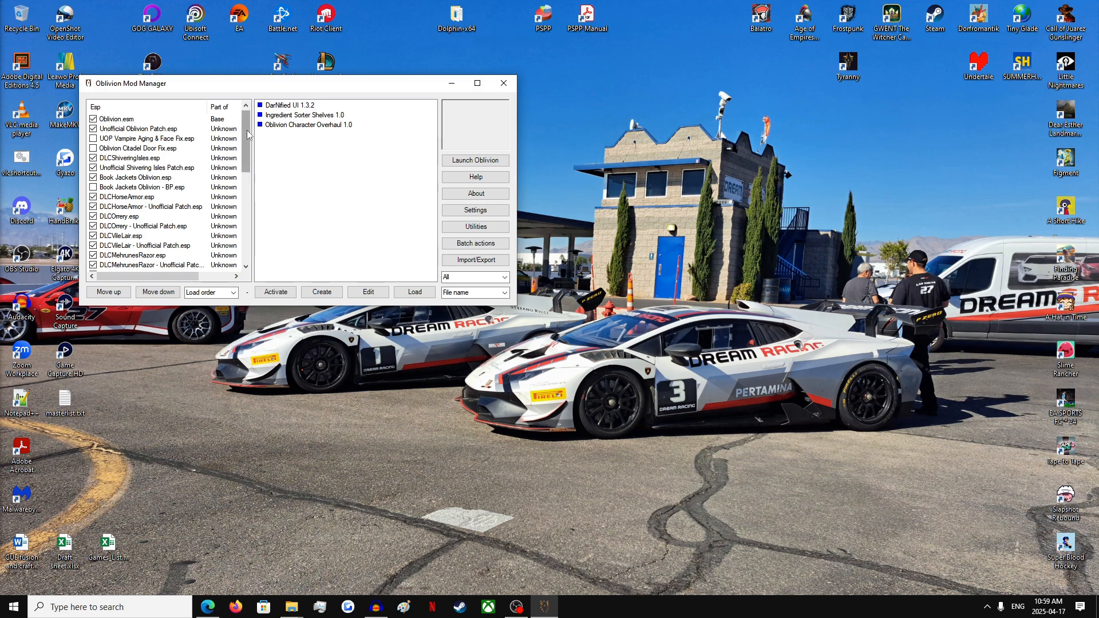
{"action": "scroll", "coordinate": [247, 133], "scroll_direction": "down", "scroll_amount": 8}
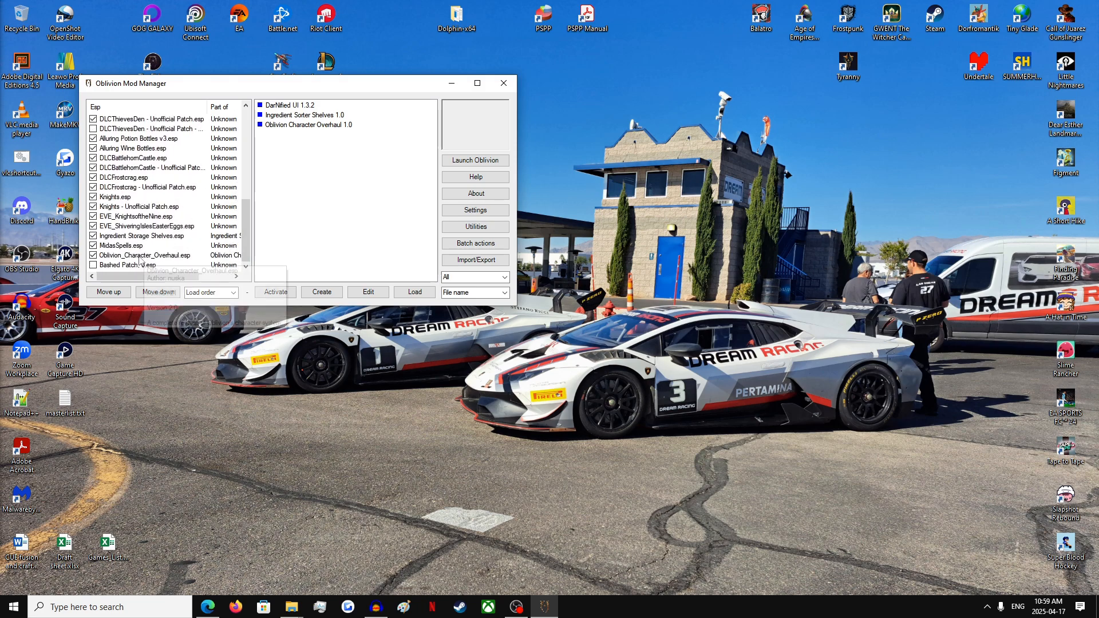
{"action": "left_click", "coordinate": [504, 85]}
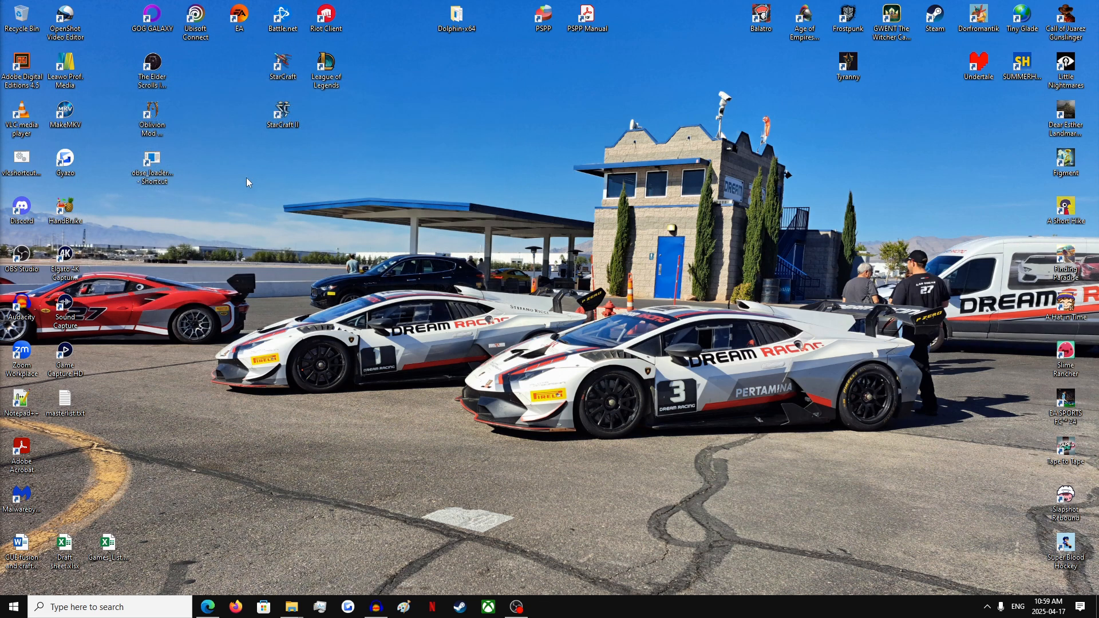
- Launch Oblivion through the OBSE loader, review the video settings and return to the main menu
{"action": "double_click", "coordinate": [153, 175]}
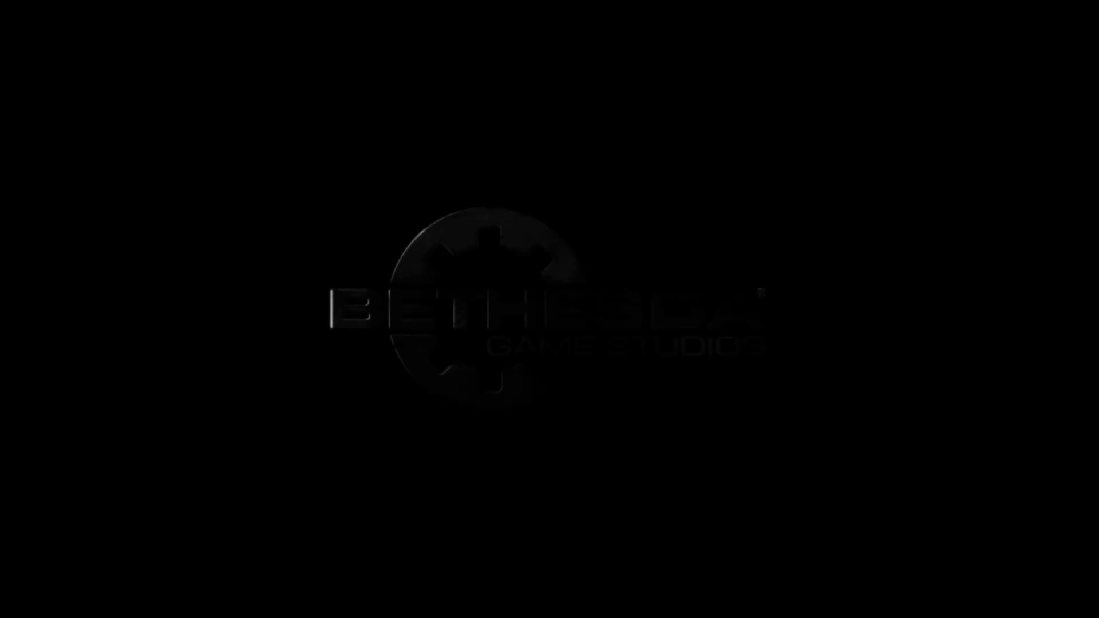
{"action": "key", "text": "Escape"}
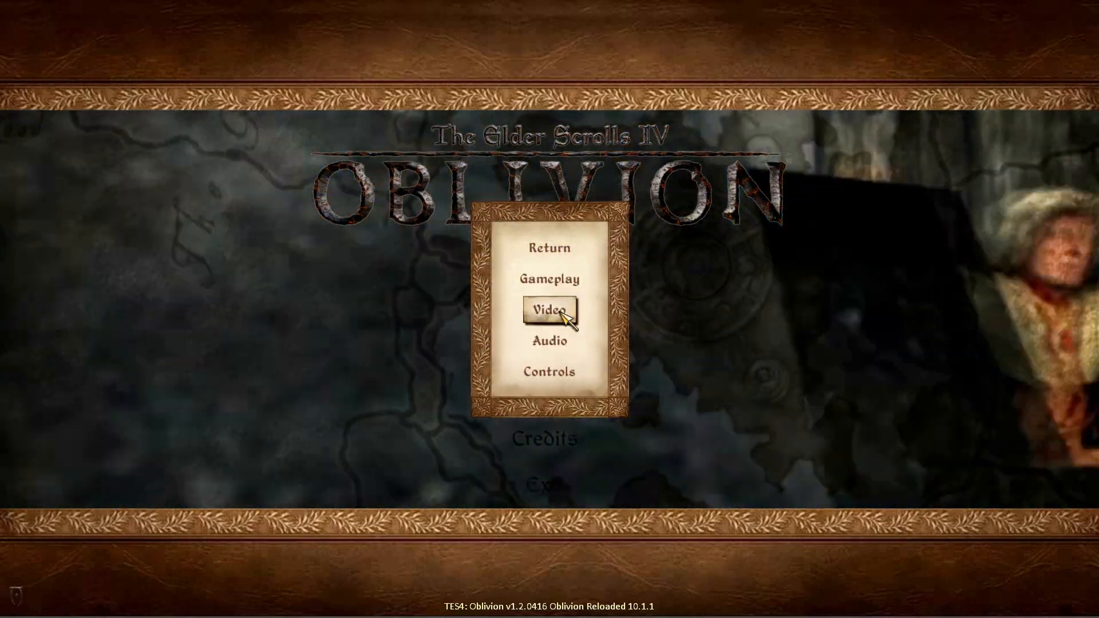
{"action": "left_click", "coordinate": [551, 311]}
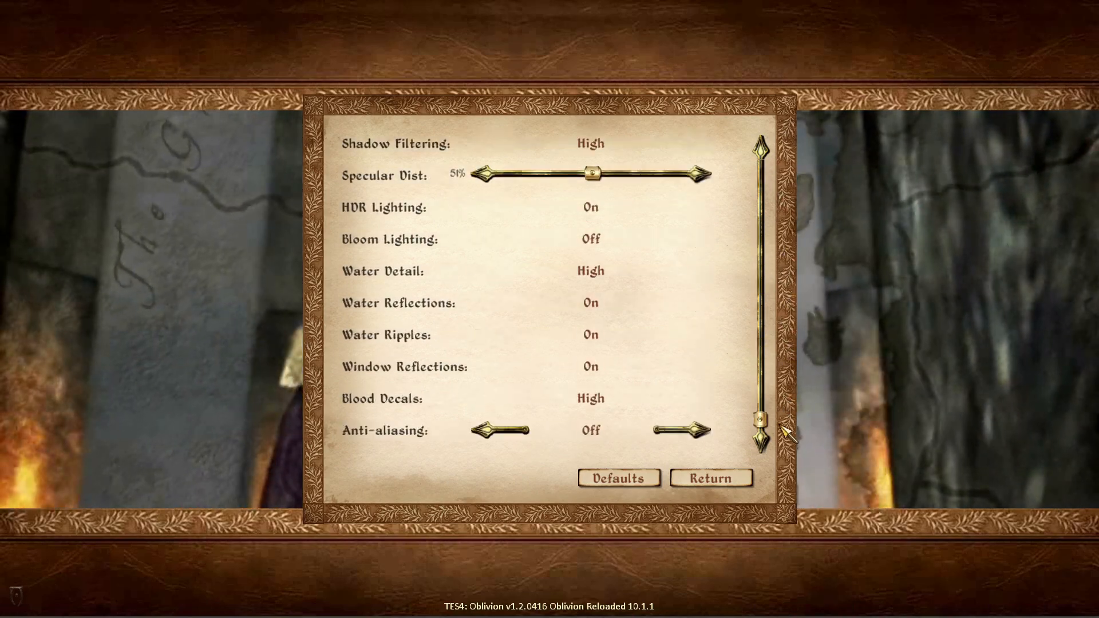
{"action": "left_click", "coordinate": [710, 477]}
{"action": "left_click", "coordinate": [548, 248]}
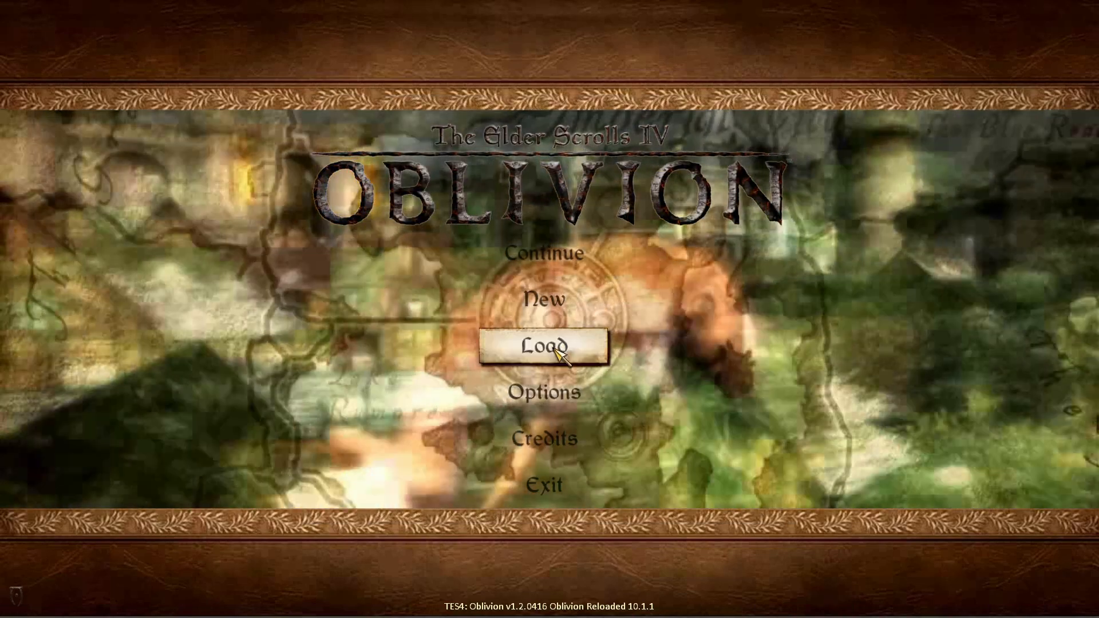
- Load the level 1 Autosave of the TEST character in Chorrol
{"action": "left_click", "coordinate": [553, 347]}
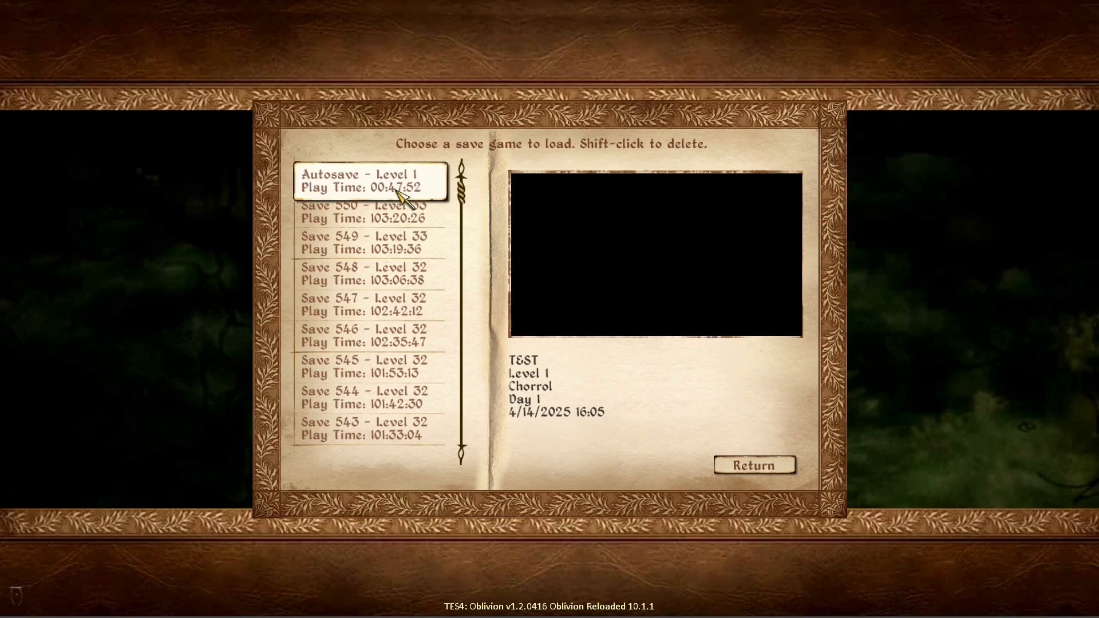
{"action": "left_click", "coordinate": [400, 196]}
{"action": "left_click", "coordinate": [550, 314]}
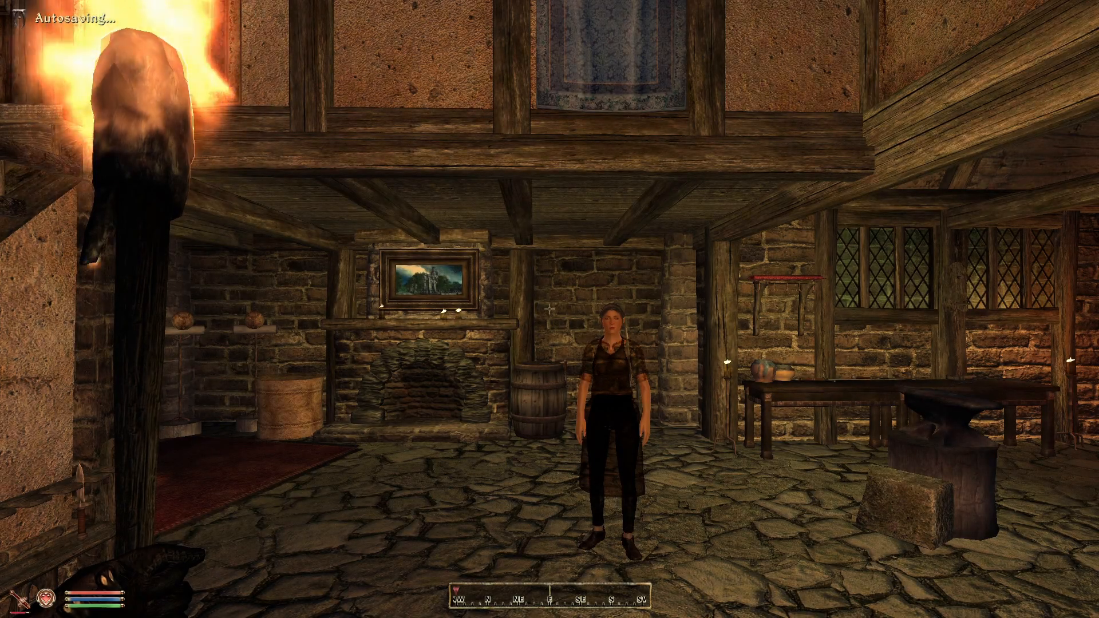
- Walk around Rasheda to examine her face and clothing from near and far
{"action": "key", "text": "w"}
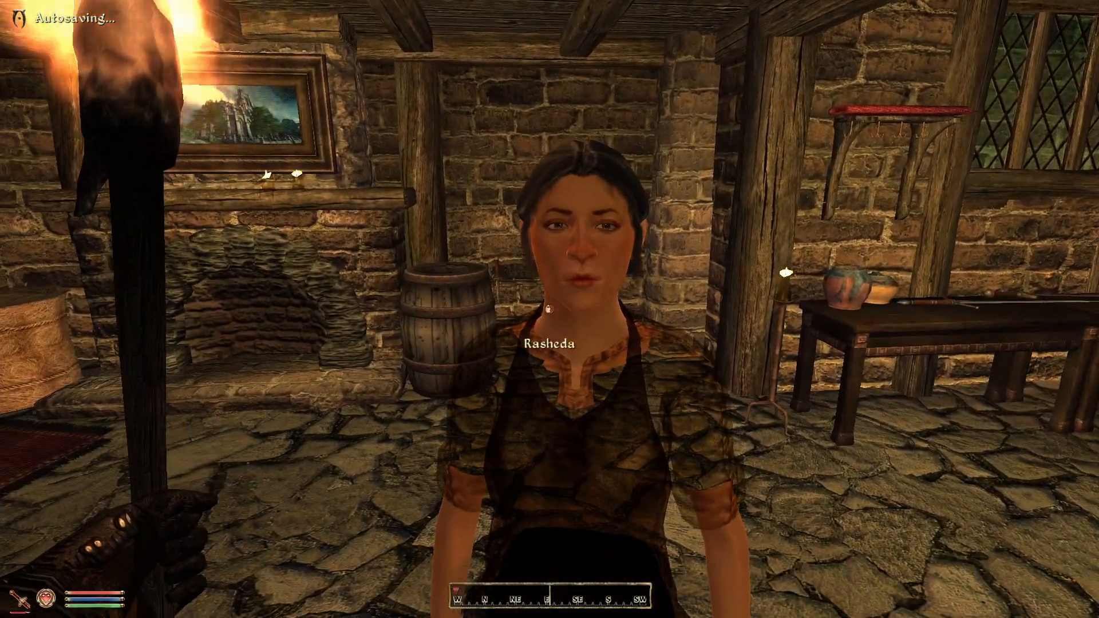
{"action": "key", "text": "s"}
{"action": "key", "text": "s"}
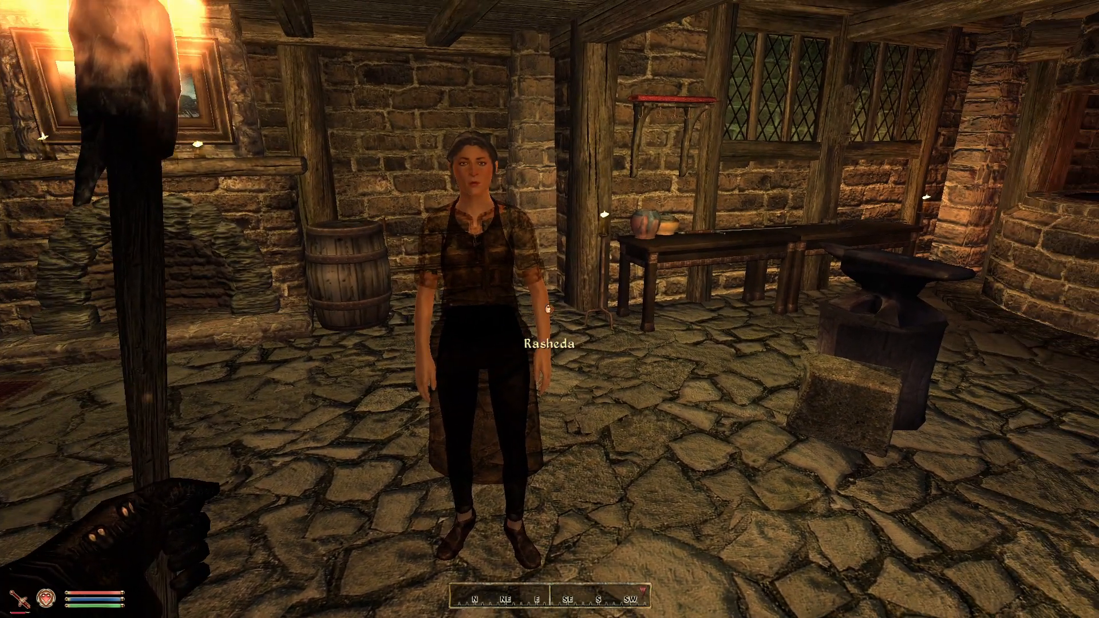
{"action": "key", "text": "a"}
{"action": "key", "text": "w"}
{"action": "key", "text": "w"}
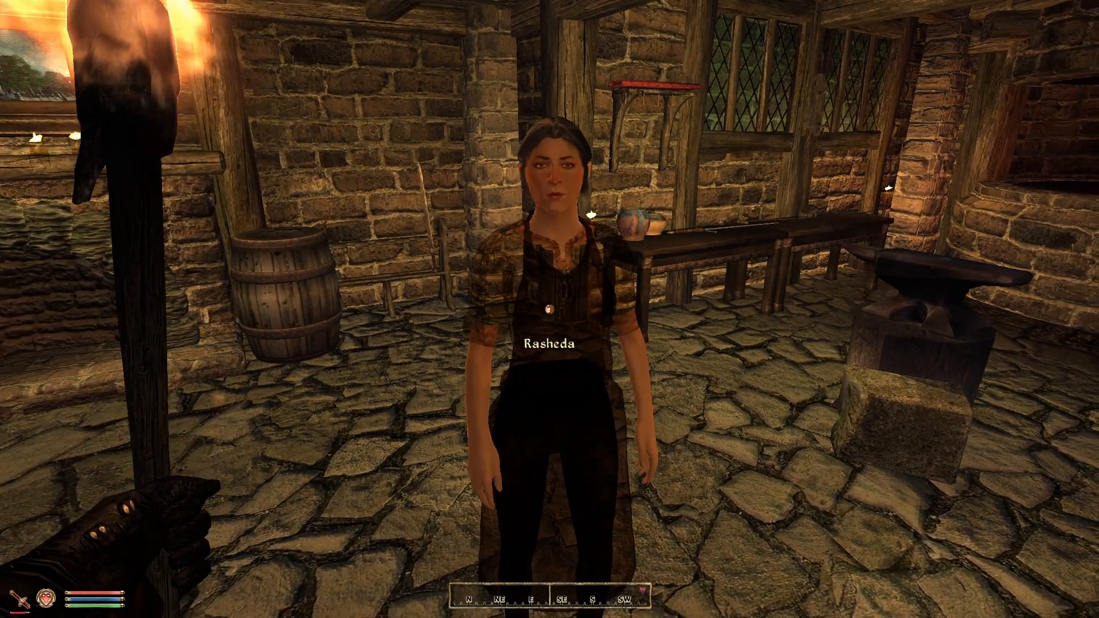
{"action": "key", "text": "s"}
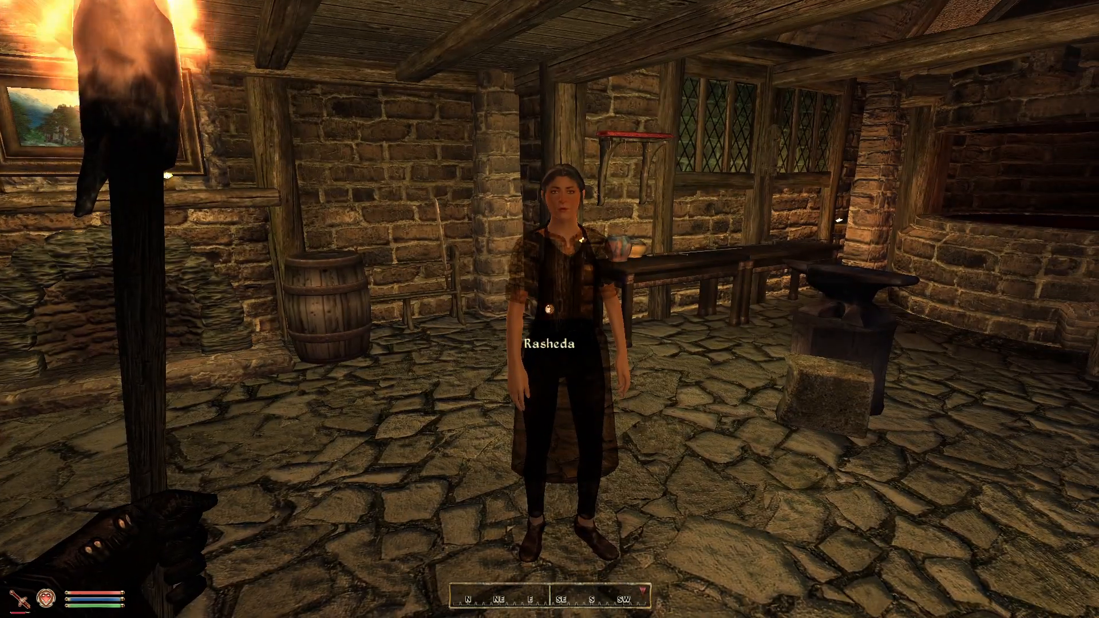
- Browse the Oblivion Reloaded shader settings to inspect ExtraShaders, and leave the settings overlay
{"action": "key", "text": "o"}
{"action": "key", "text": "Right"}
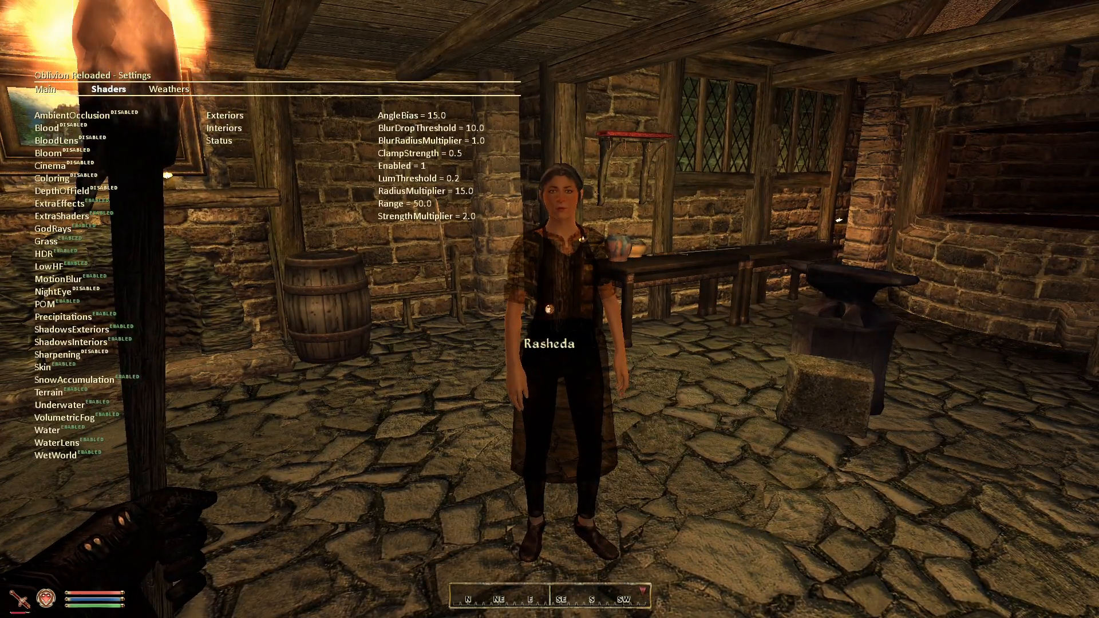
{"action": "key", "text": "Down"}
{"action": "key", "text": "Down"}
{"action": "key", "text": "Down"}
{"action": "key", "text": "Down"}
{"action": "key", "text": "Down"}
{"action": "key", "text": "Down"}
{"action": "key", "text": "Down"}
{"action": "key", "text": "Down"}
{"action": "key", "text": "Down"}
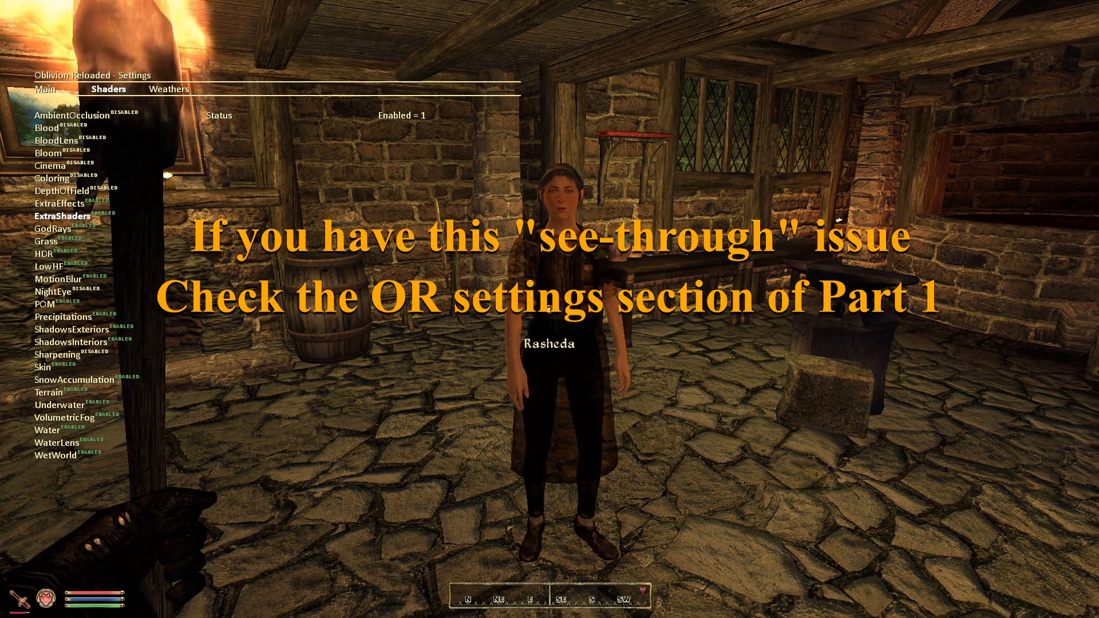
{"action": "key", "text": "o"}
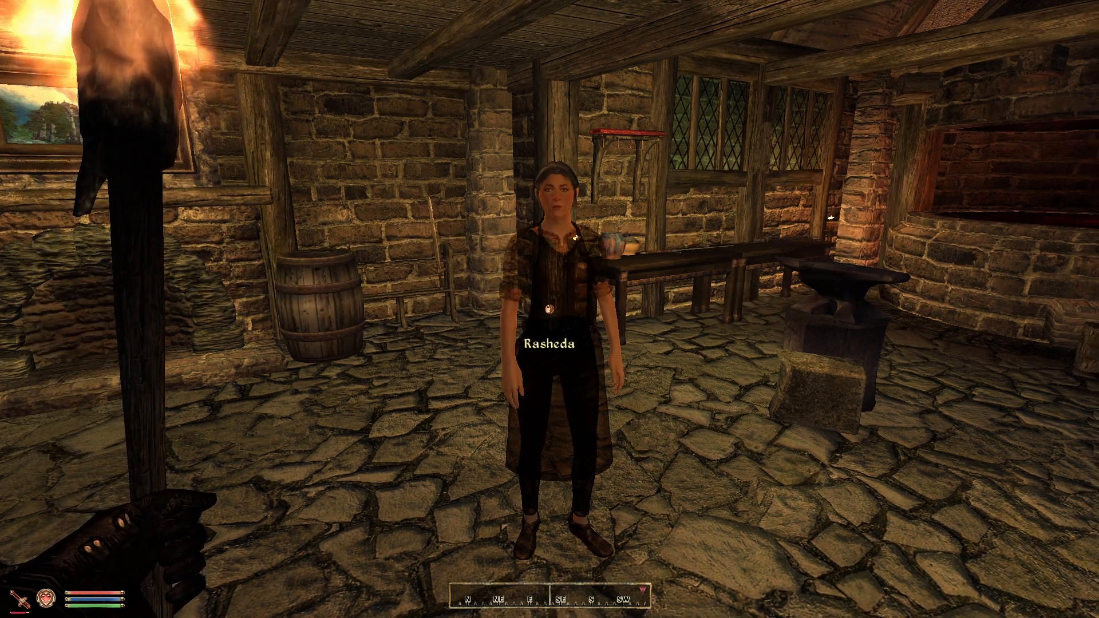
{"action": "key", "text": "Escape"}
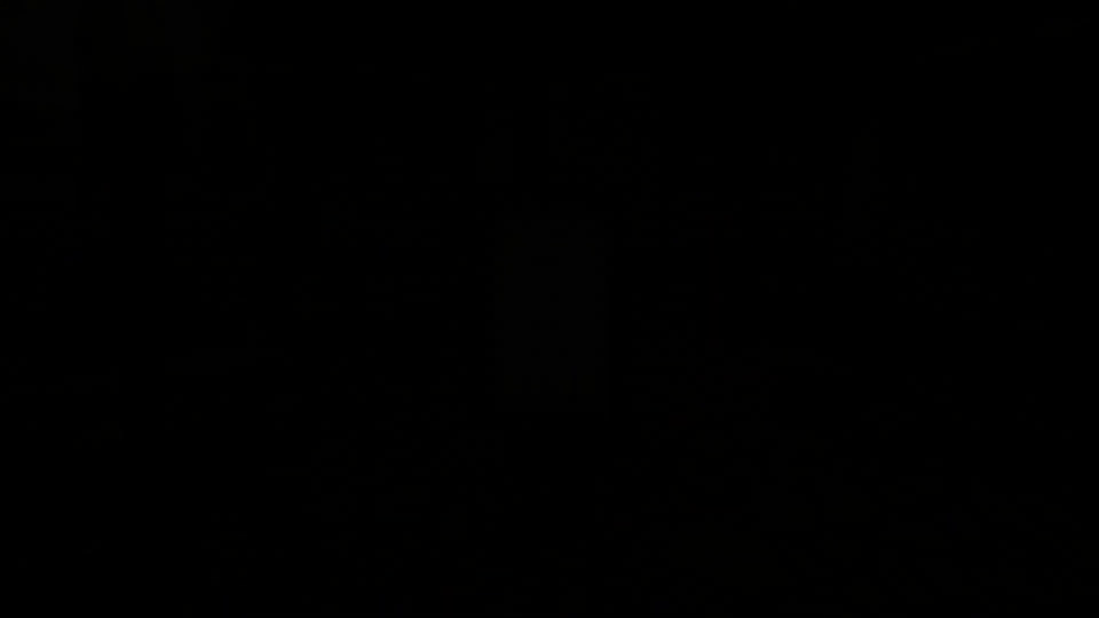